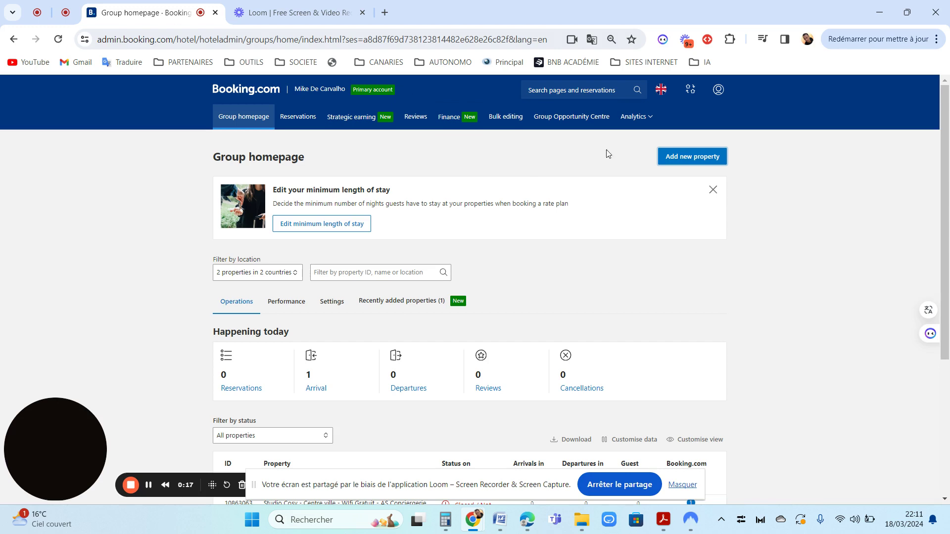
- Switch the Extranet interface from English (UK) to Français and dismiss the translation popup
{"action": "left_click", "coordinate": [662, 91]}
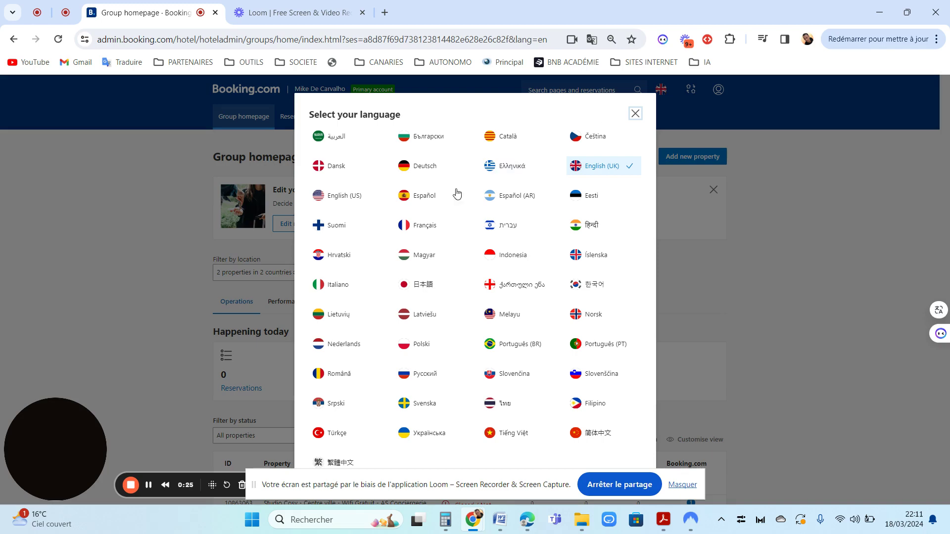
{"action": "left_click", "coordinate": [420, 225]}
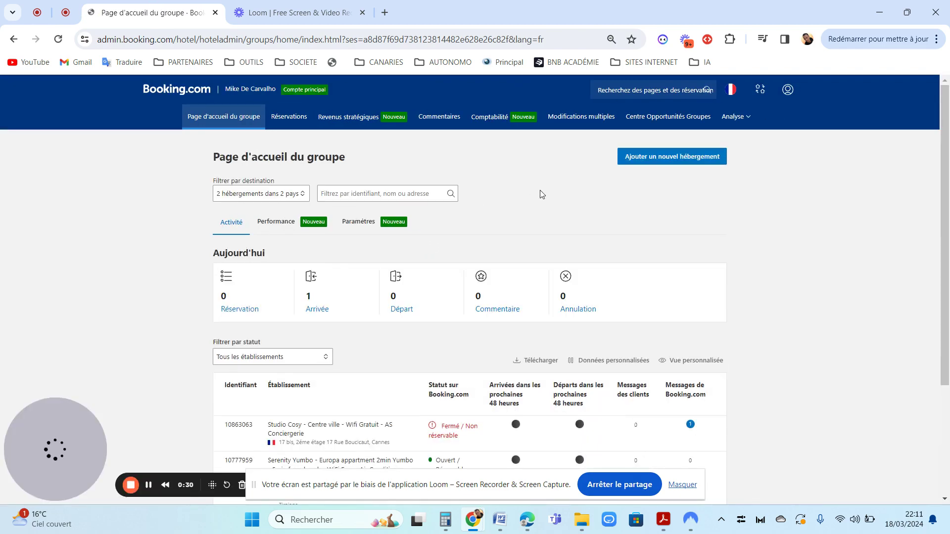
{"action": "scroll", "coordinate": [545, 188], "scroll_direction": "down", "scroll_amount": 3}
{"action": "scroll", "coordinate": [947, 218], "scroll_direction": "up", "scroll_amount": 4}
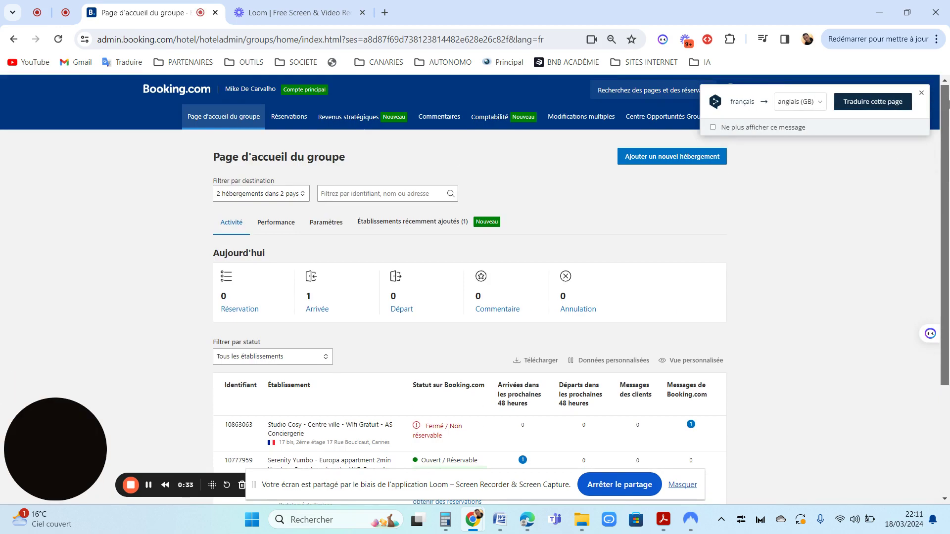
{"action": "left_click", "coordinate": [921, 93]}
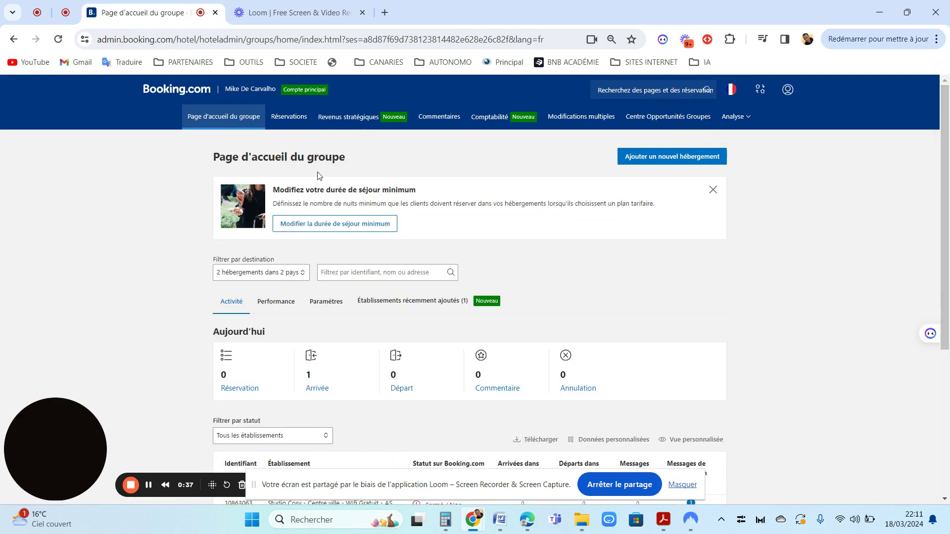
- Start a new property and set its Pays/région to France
{"action": "left_click", "coordinate": [653, 156]}
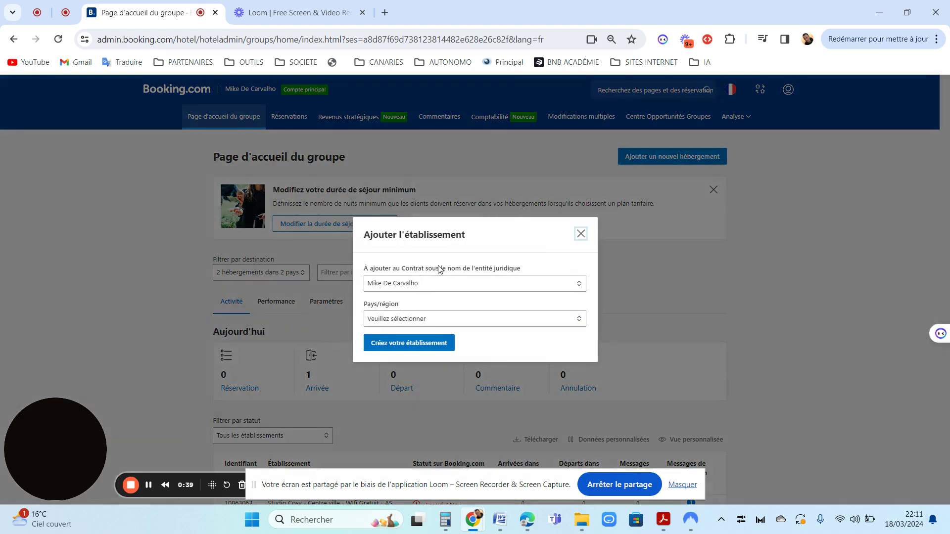
{"action": "left_click", "coordinate": [411, 319]}
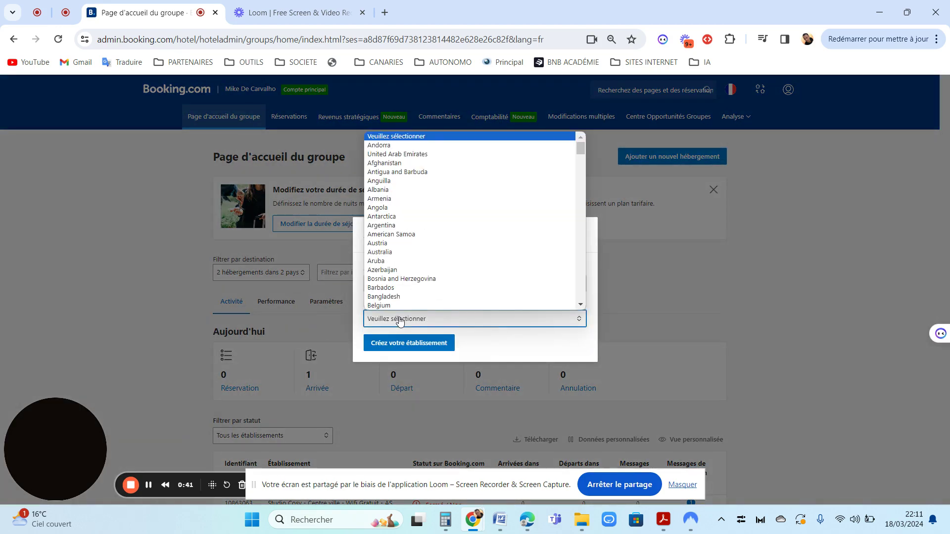
{"action": "type", "text": "fr"}
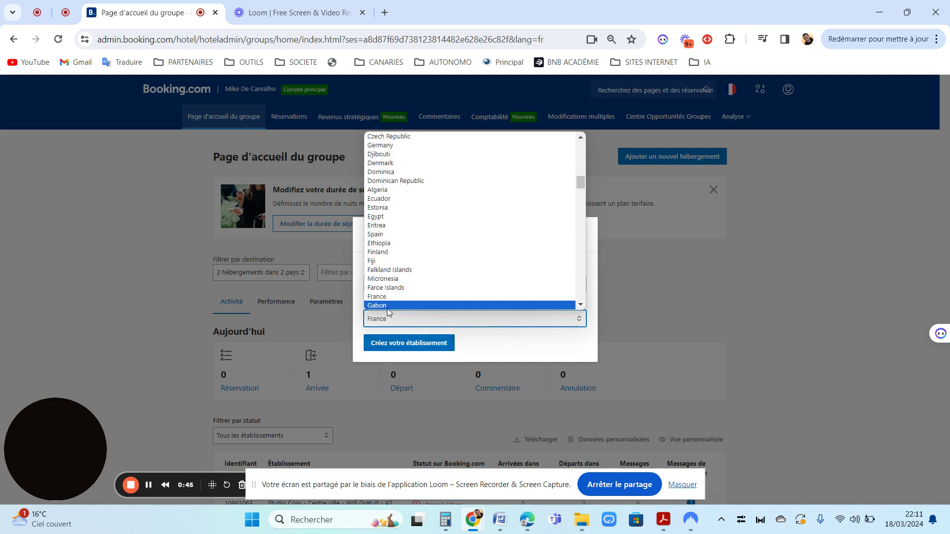
{"action": "left_click", "coordinate": [387, 297]}
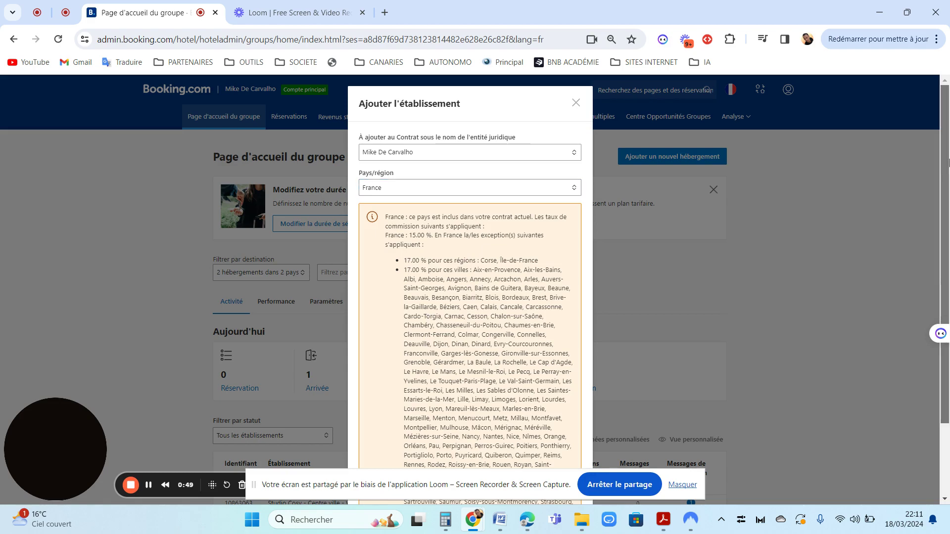
{"action": "left_click_drag", "start_coordinate": [948, 164], "coordinate": [948, 239]}
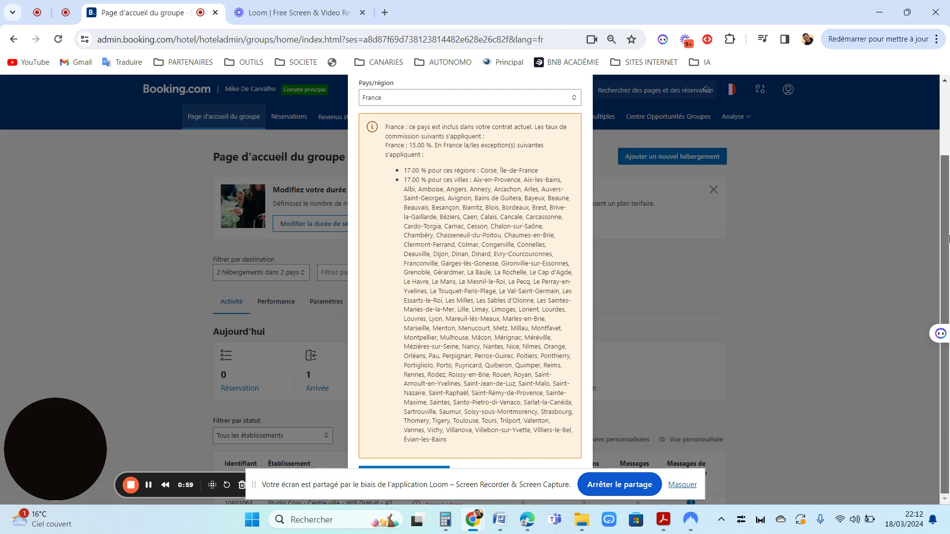
- Return to the add-property window and create the France property with Créez votre établissement
{"action": "key", "text": "Escape"}
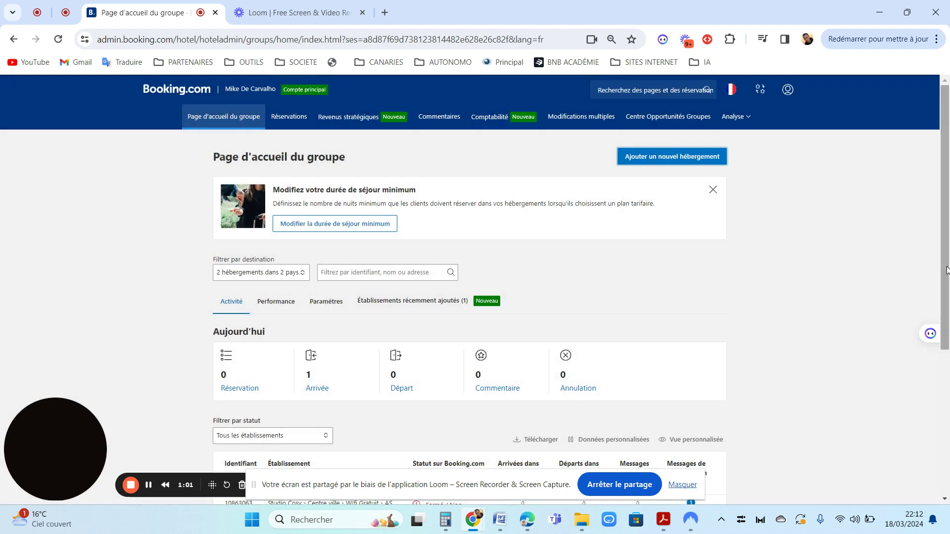
{"action": "left_click", "coordinate": [647, 156]}
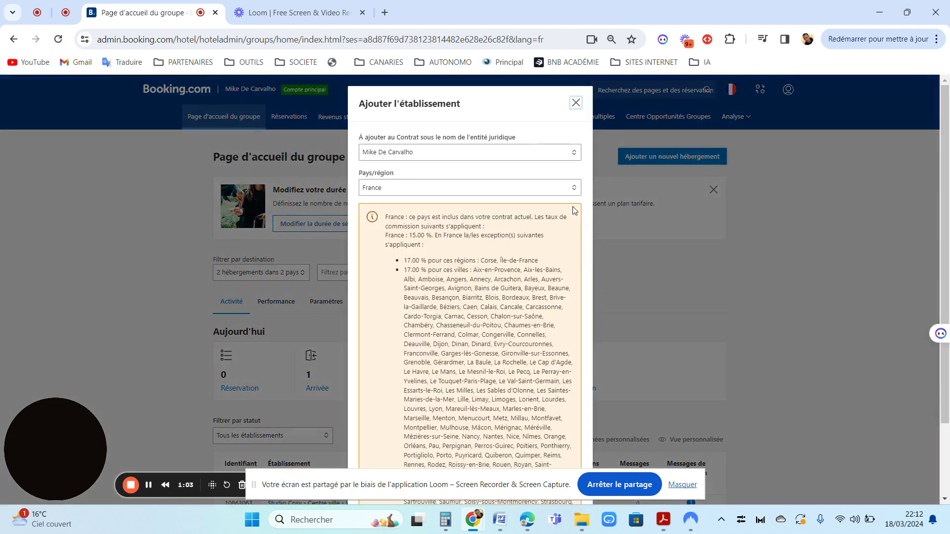
{"action": "scroll", "coordinate": [948, 198], "scroll_direction": "down", "scroll_amount": 2}
{"action": "key", "text": "Escape"}
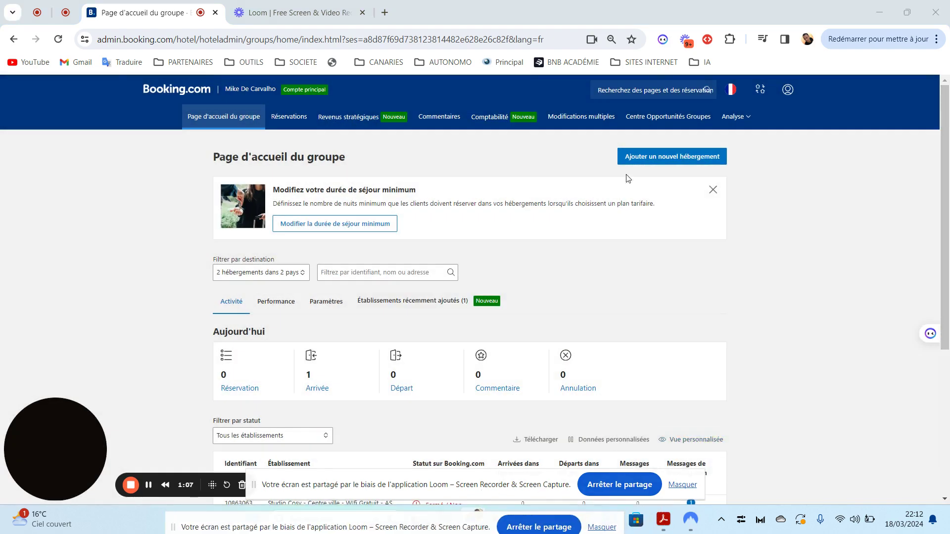
{"action": "left_click", "coordinate": [653, 157]}
{"action": "scroll", "coordinate": [948, 322], "scroll_direction": "down", "scroll_amount": 2}
{"action": "key", "text": "Escape"}
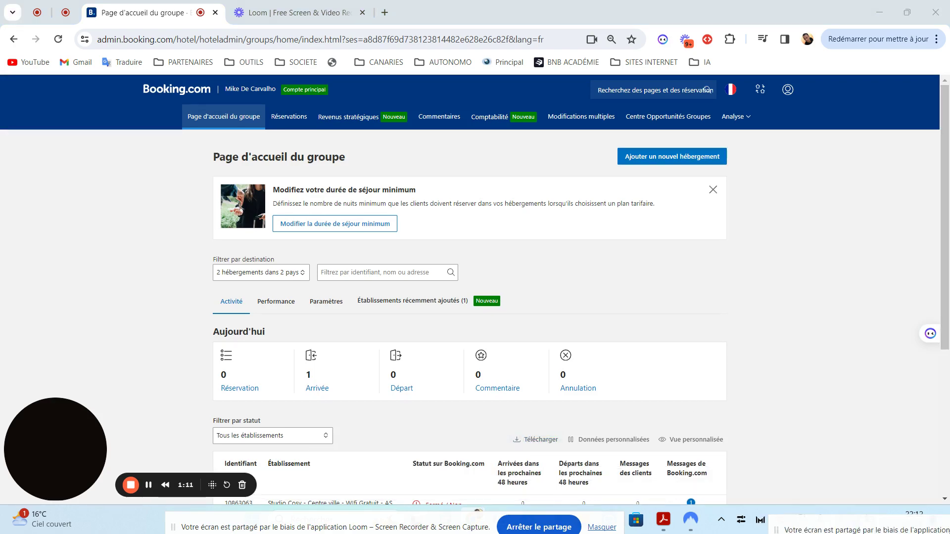
{"action": "scroll", "coordinate": [948, 198], "scroll_direction": "down", "scroll_amount": 5}
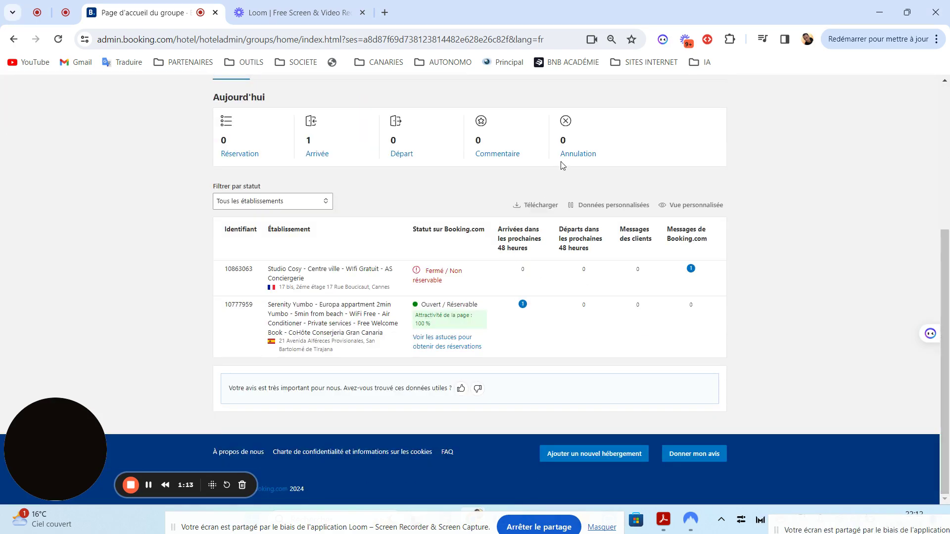
{"action": "scroll", "coordinate": [946, 273], "scroll_direction": "up", "scroll_amount": 4}
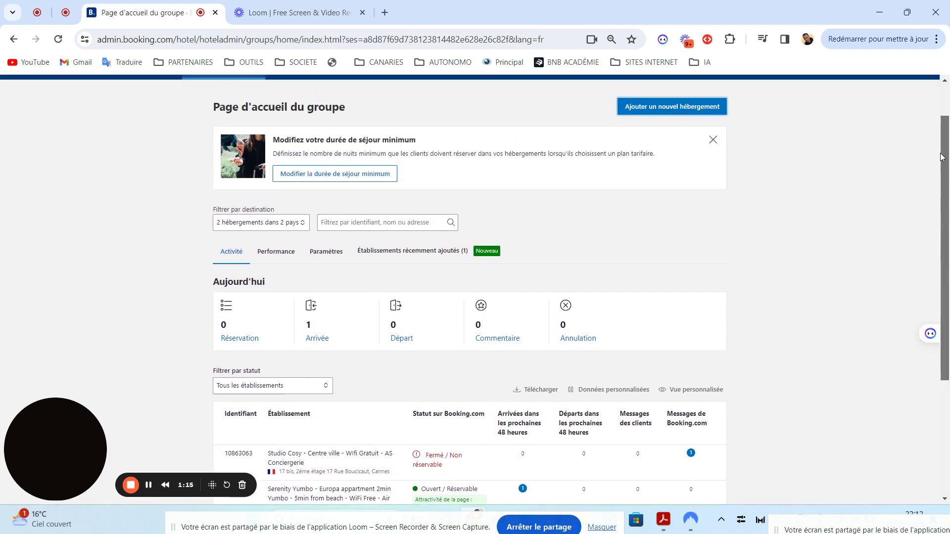
{"action": "left_click", "coordinate": [696, 119]}
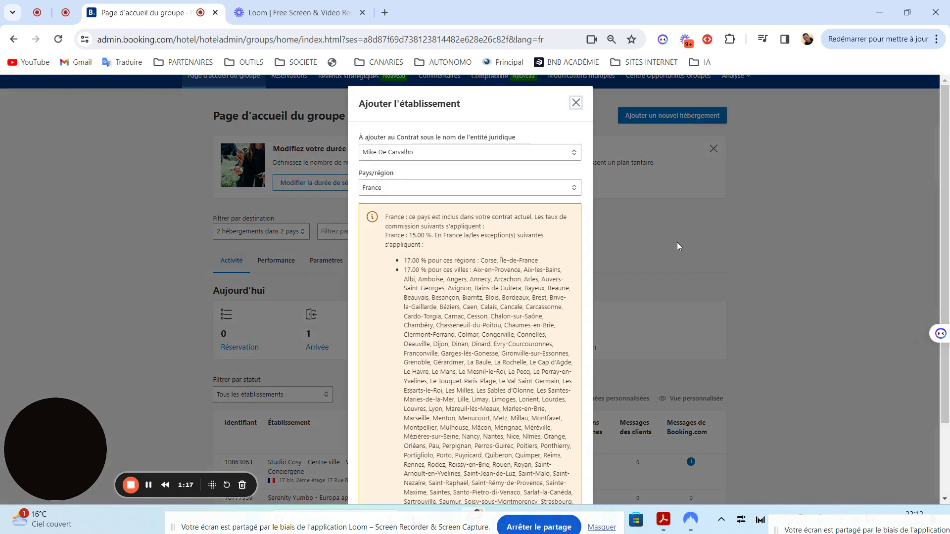
{"action": "scroll", "coordinate": [678, 246], "scroll_direction": "down", "scroll_amount": 2}
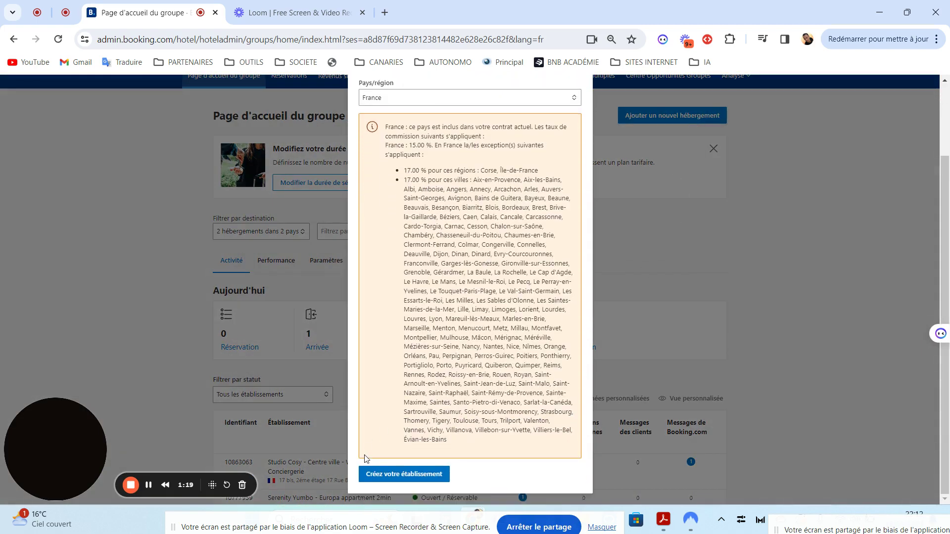
{"action": "left_click", "coordinate": [396, 475]}
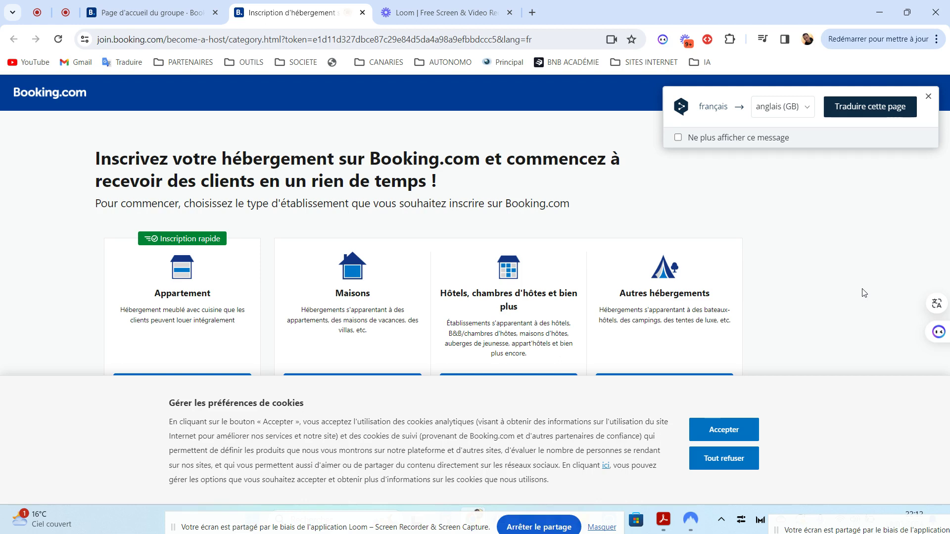
- Dismiss the translation offer and accept cookies with Accepter
{"action": "left_click", "coordinate": [929, 98]}
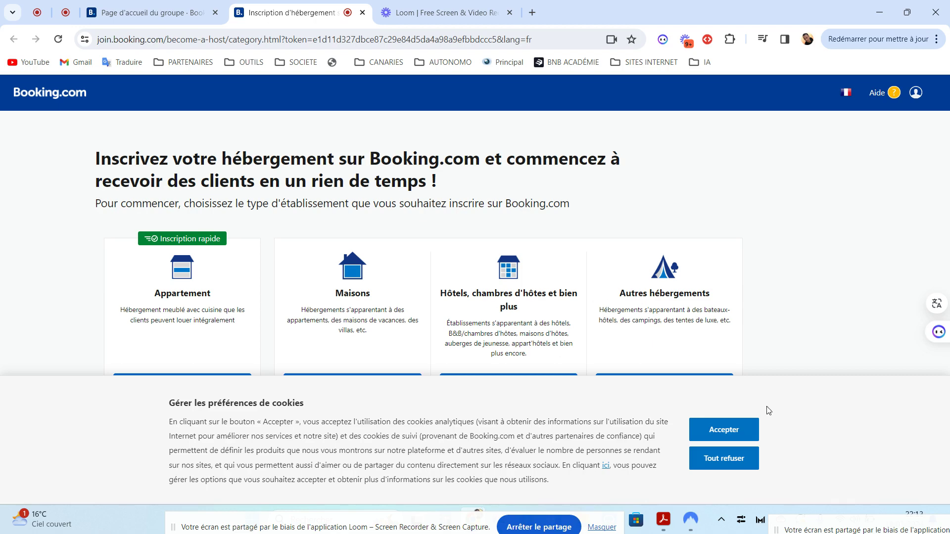
{"action": "left_click", "coordinate": [725, 430]}
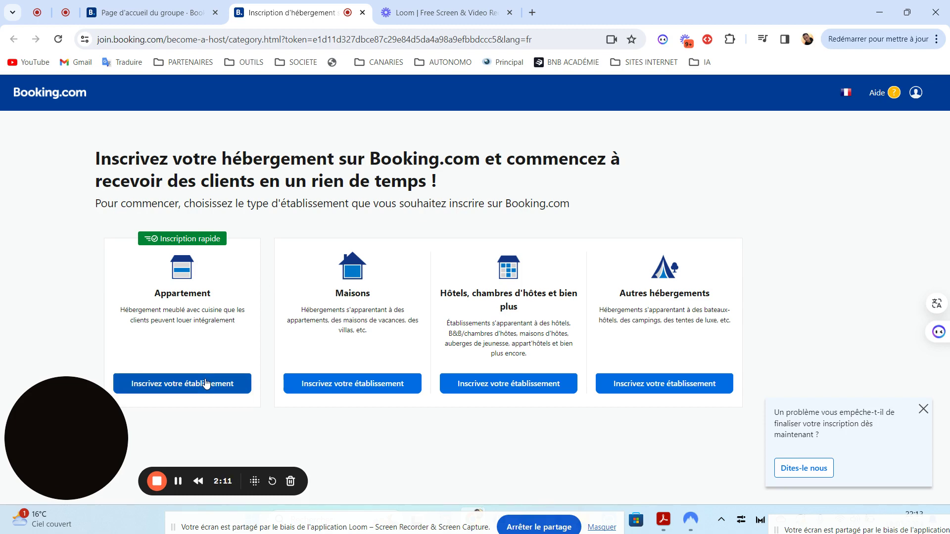
- Register 1 appartement, rented in full, and confirm the summary with Continuer
{"action": "left_click", "coordinate": [205, 383]}
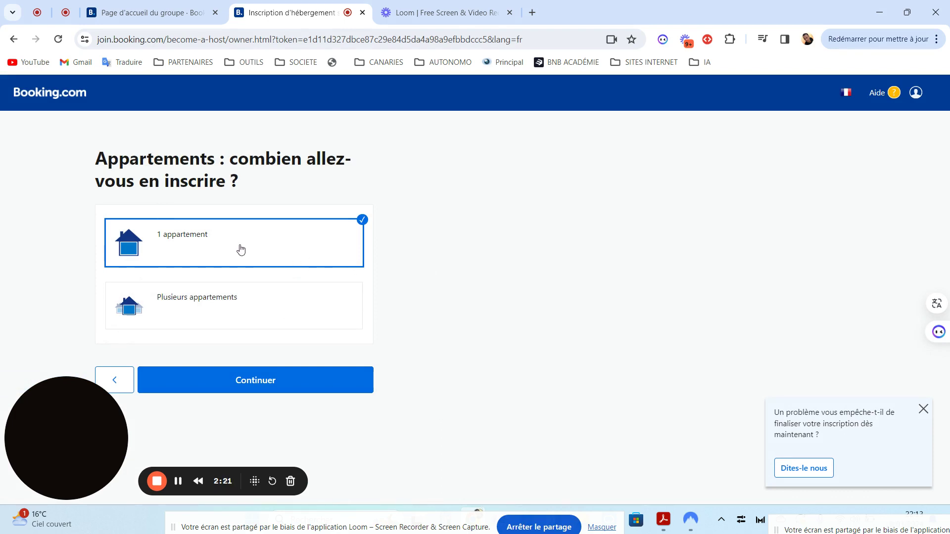
{"action": "left_click", "coordinate": [230, 381]}
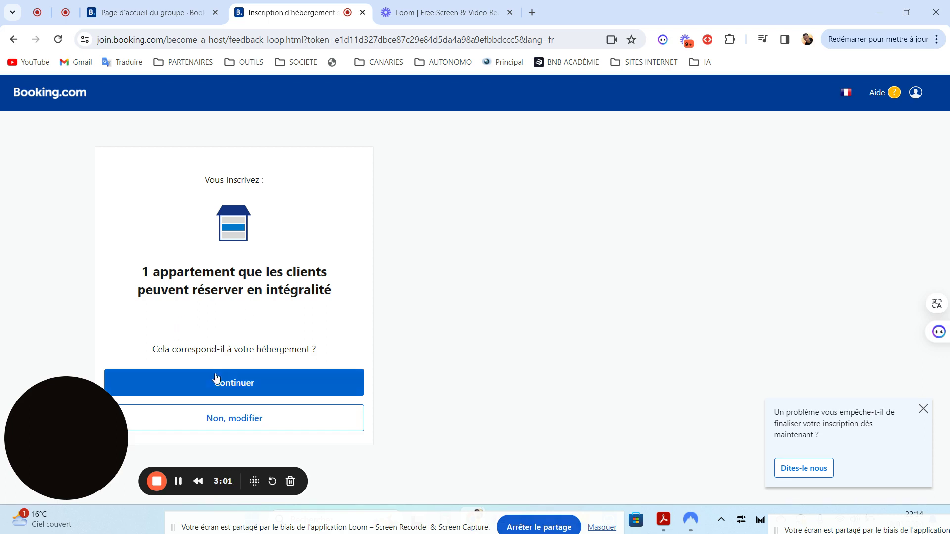
{"action": "left_click", "coordinate": [241, 382]}
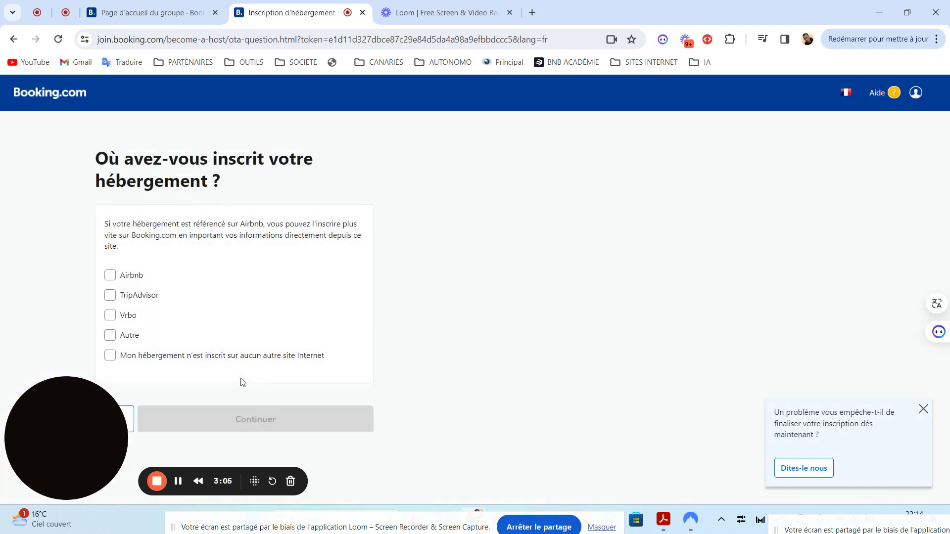
- Tick Airbnb as the site where the property is already listed, then start a blank Chrome tab
{"action": "left_click_drag", "start_coordinate": [88, 408], "coordinate": [630, 524]}
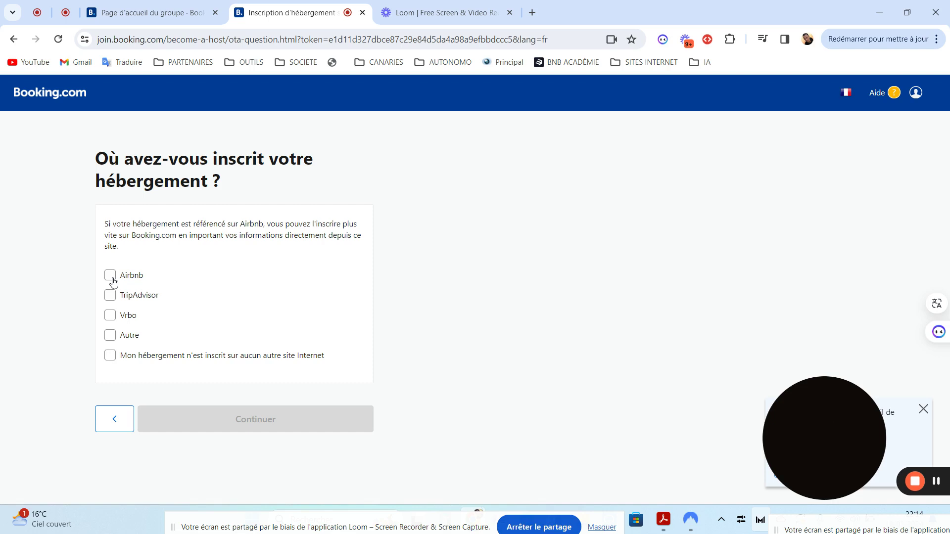
{"action": "left_click", "coordinate": [111, 276]}
{"action": "scroll", "coordinate": [113, 282], "scroll_direction": "down", "scroll_amount": 2}
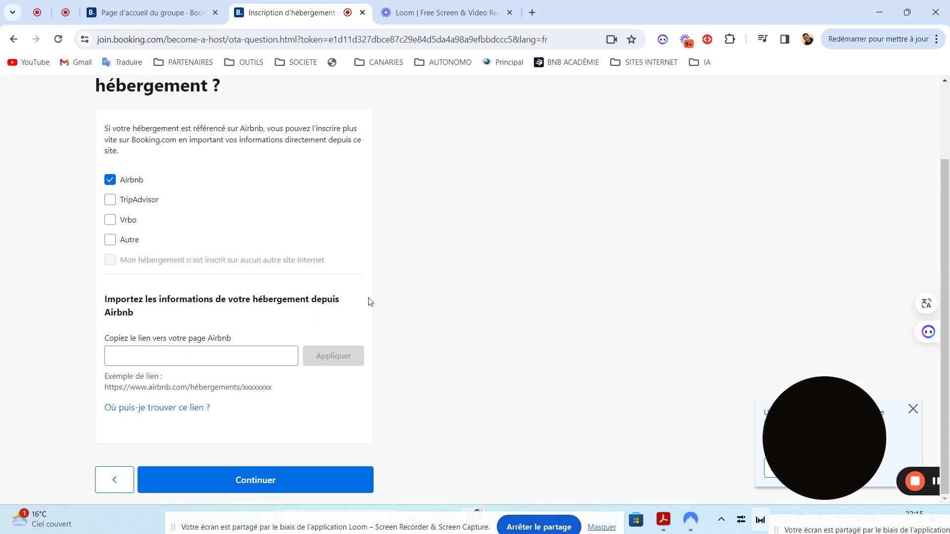
{"action": "left_click", "coordinate": [533, 13]}
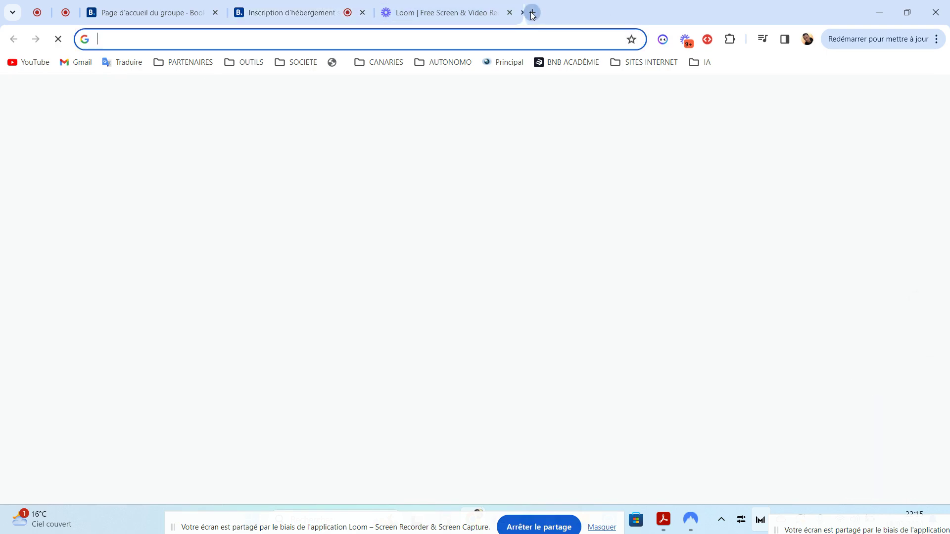
- Search Google for the La Grande-Motte Airbnb listing and go to the first result
{"action": "type", "text": "le s"}
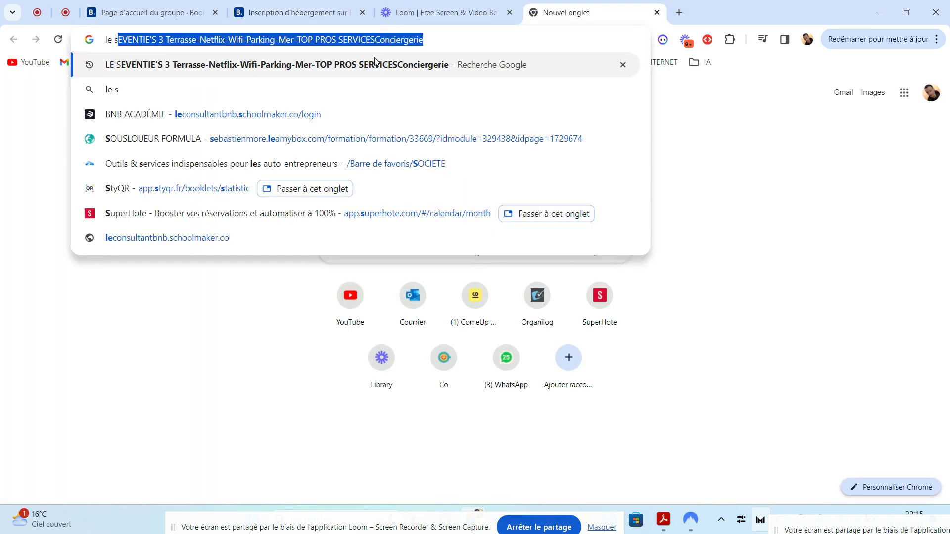
{"action": "type", "text": "eventue's "}
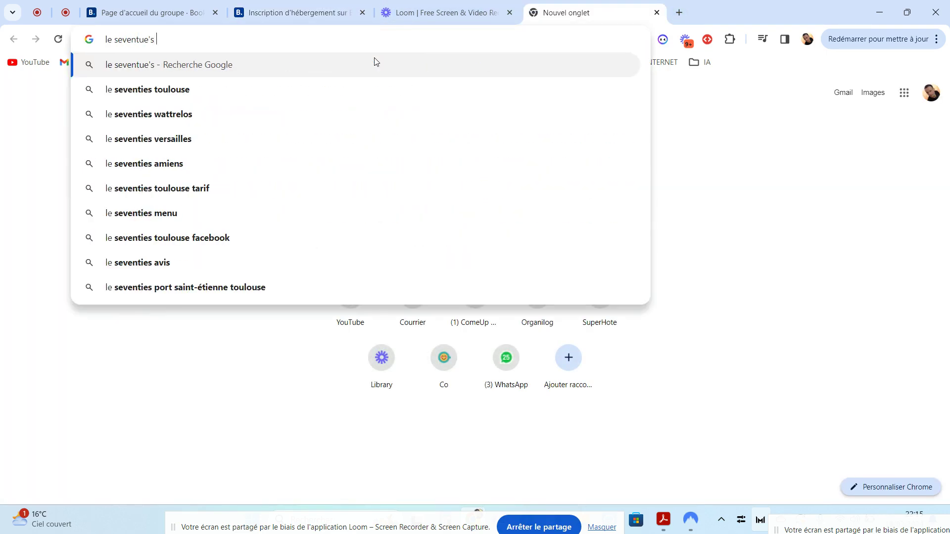
{"action": "type", "text": "le gra"}
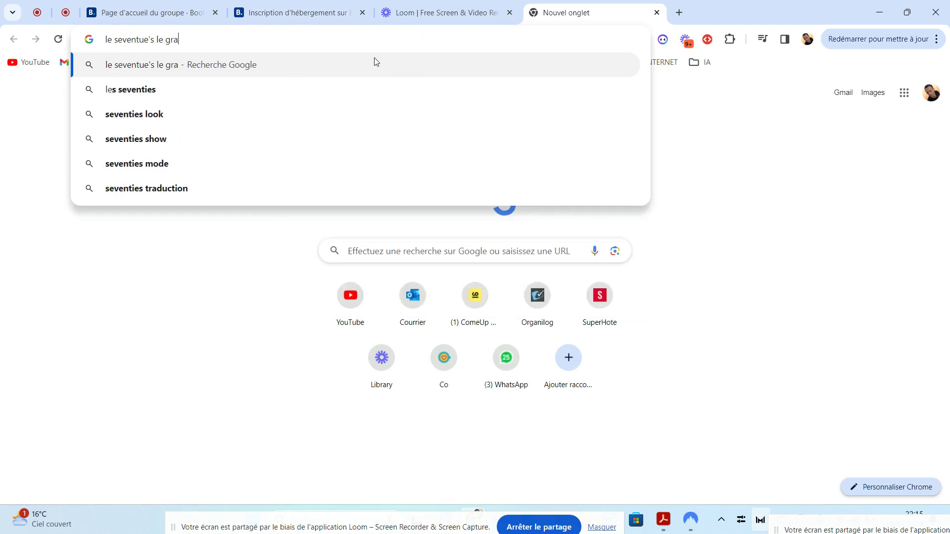
{"action": "type", "text": "nd emotte airbnb"}
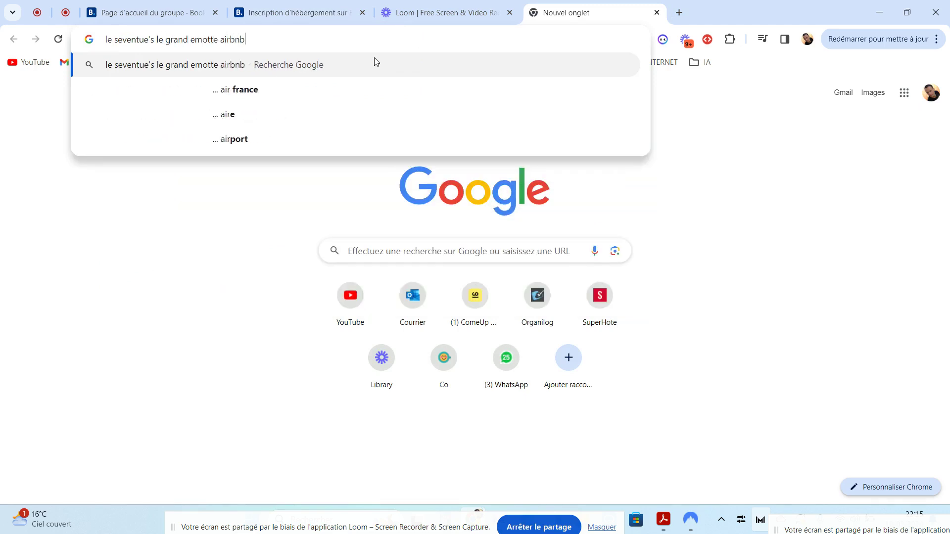
{"action": "key", "text": "Return"}
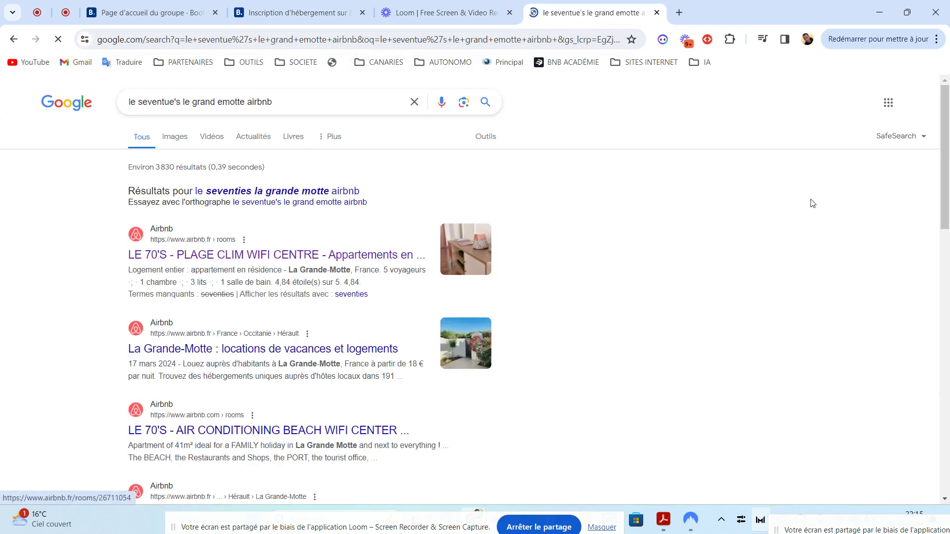
{"action": "scroll", "coordinate": [948, 153], "scroll_direction": "down", "scroll_amount": 15}
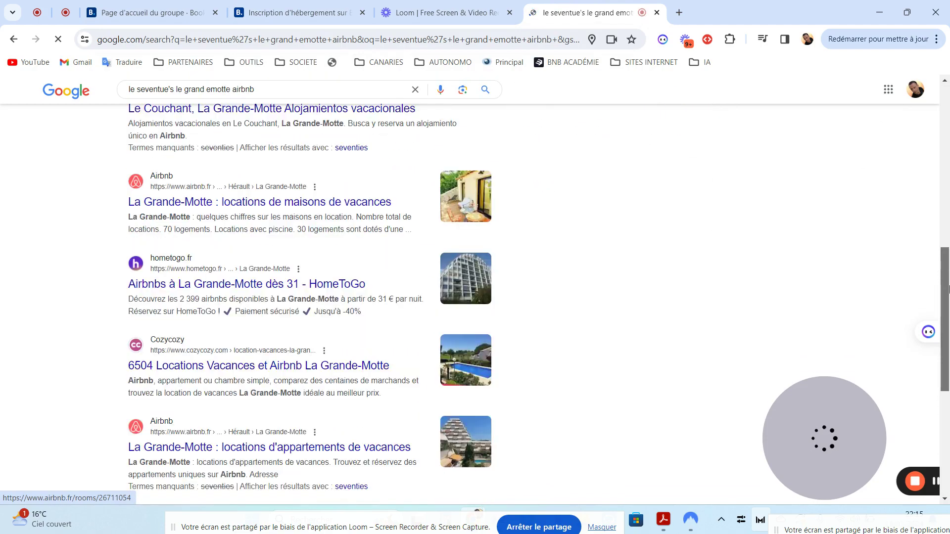
{"action": "scroll", "coordinate": [948, 265], "scroll_direction": "up", "scroll_amount": 8}
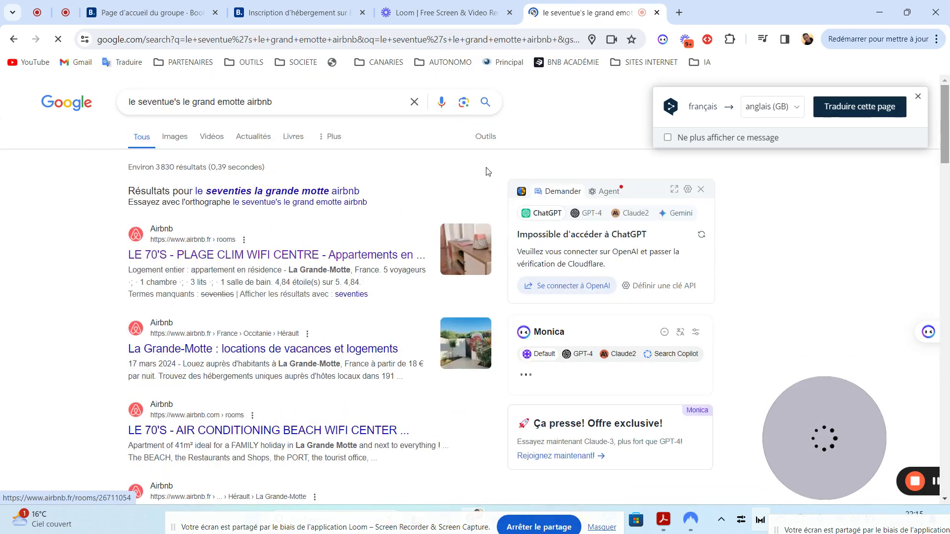
{"action": "left_click", "coordinate": [216, 255]}
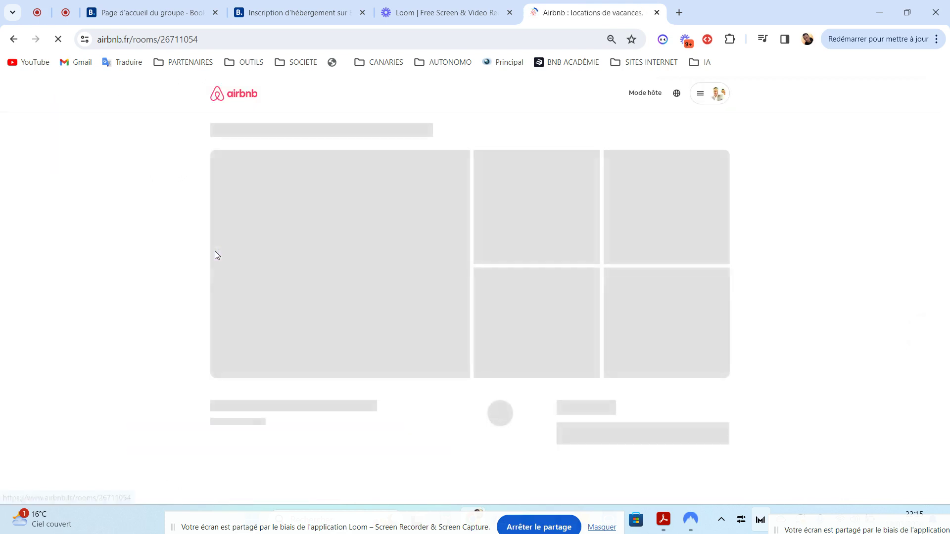
- Select the rooms/26711054 part of the listing's URL in the address bar
{"action": "double_click", "coordinate": [198, 39]}
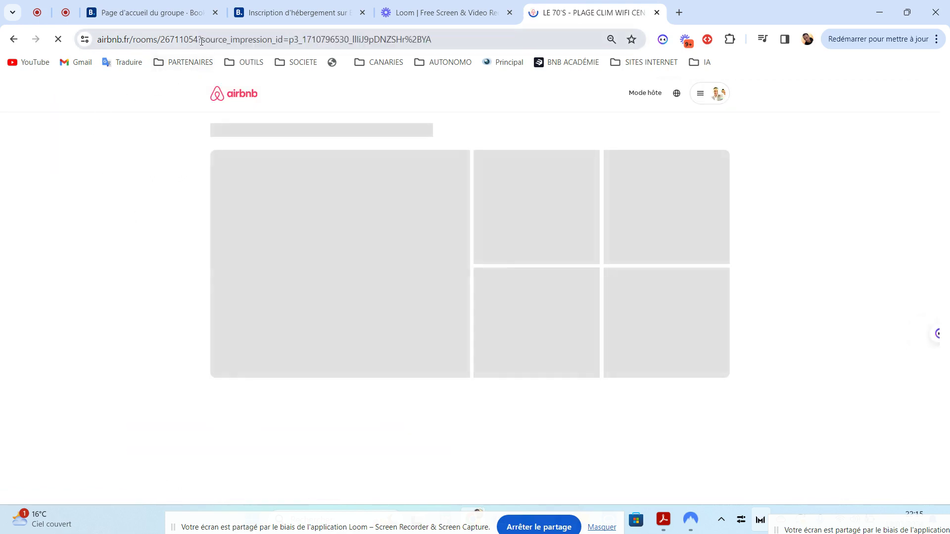
{"action": "left_click", "coordinate": [139, 142]}
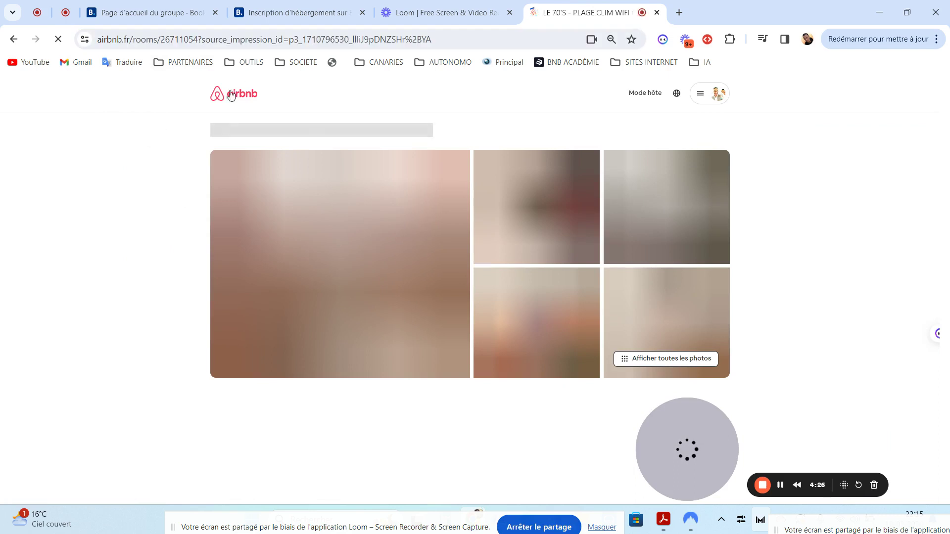
{"action": "left_click_drag", "start_coordinate": [200, 40], "coordinate": [89, 40]}
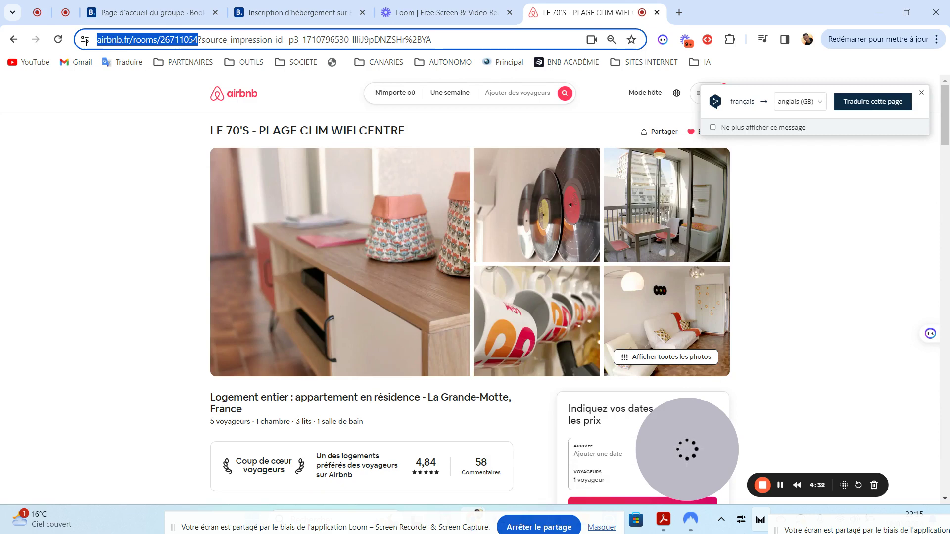
{"action": "mouse_move", "coordinate": [86, 41]}
{"action": "left_mouse_down"}
{"action": "mouse_move", "coordinate": [187, 40]}
{"action": "mouse_move", "coordinate": [95, 41]}
{"action": "left_mouse_up"}
- Paste the clipboard into the Airbnb link field and try importing with Appliquer
{"action": "left_click", "coordinate": [282, 11]}
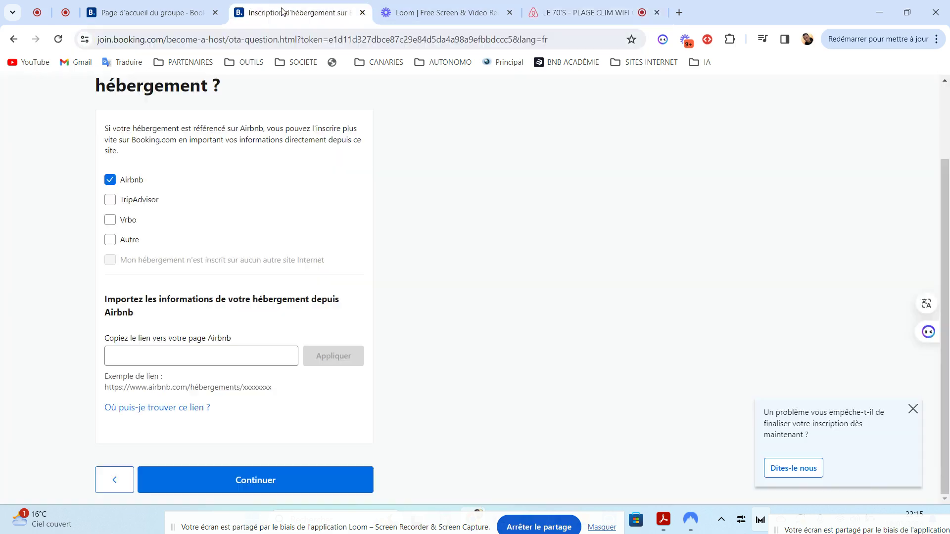
{"action": "left_click", "coordinate": [150, 359]}
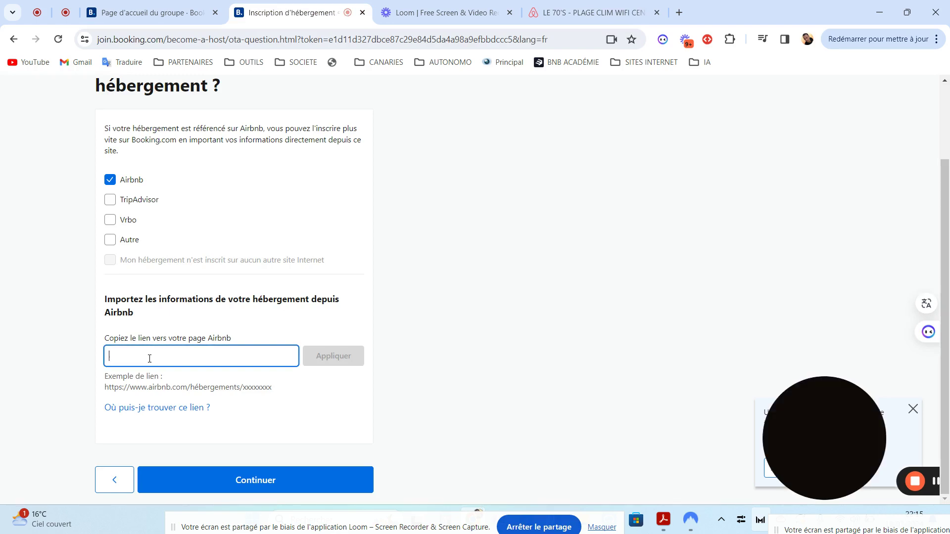
{"action": "right_click", "coordinate": [149, 358]}
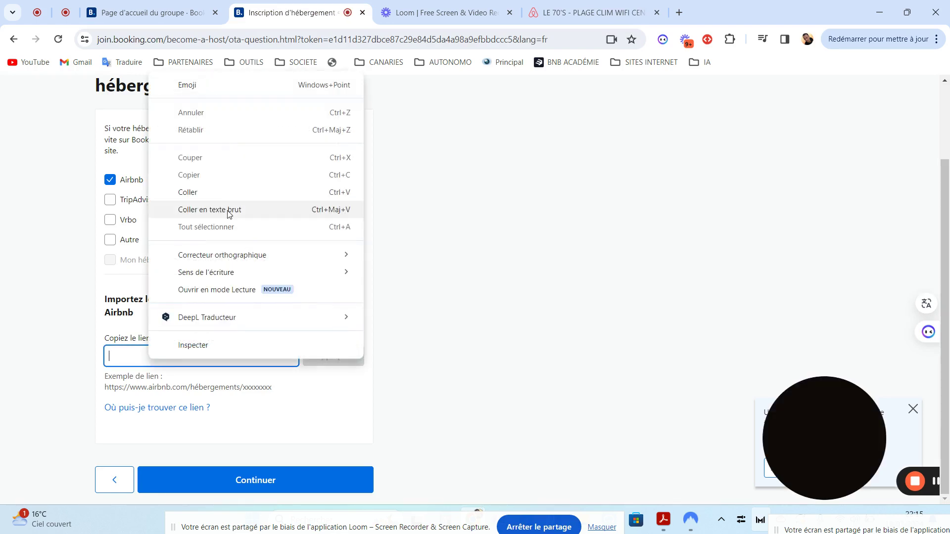
{"action": "left_click", "coordinate": [196, 193]}
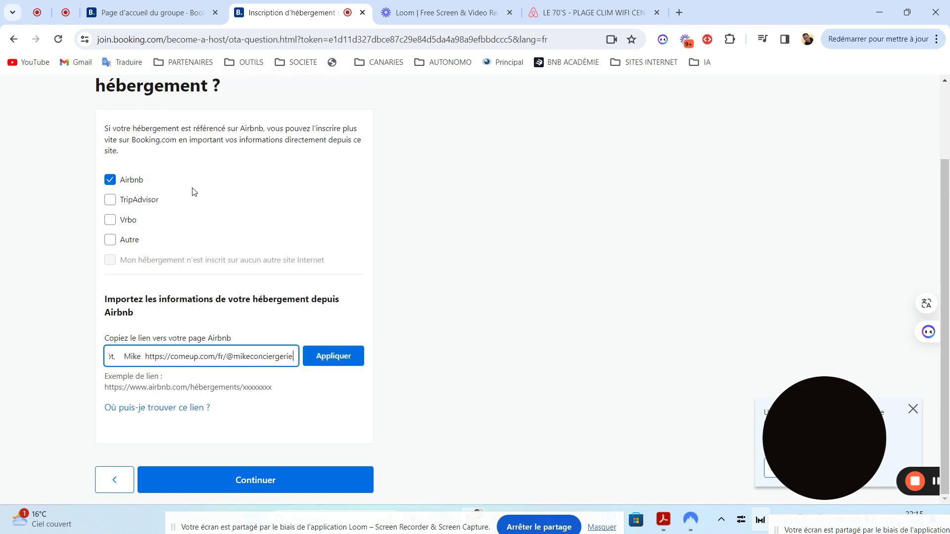
{"action": "left_click_drag", "start_coordinate": [144, 357], "coordinate": [81, 353]}
{"action": "left_click", "coordinate": [333, 357]}
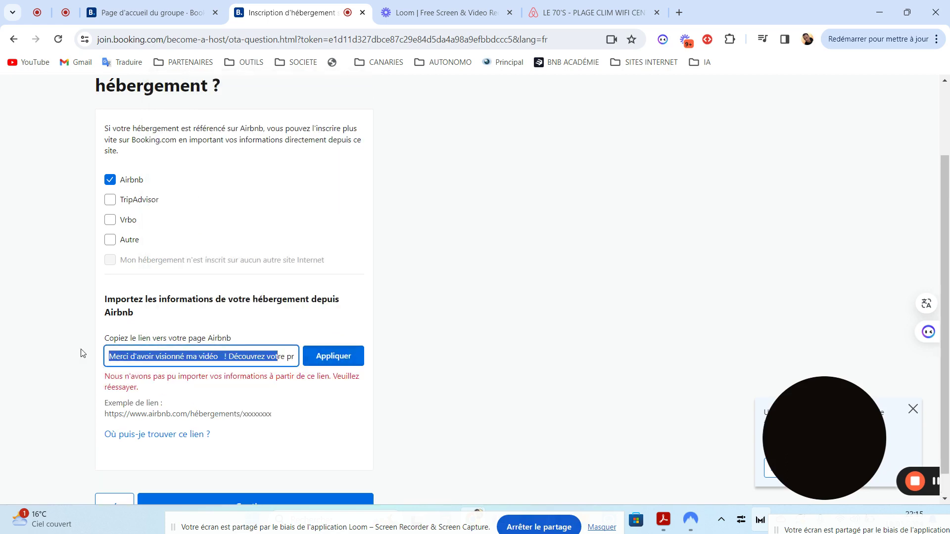
- Clear the rejected text from the Airbnb link field
{"action": "key", "text": "BackSpace"}
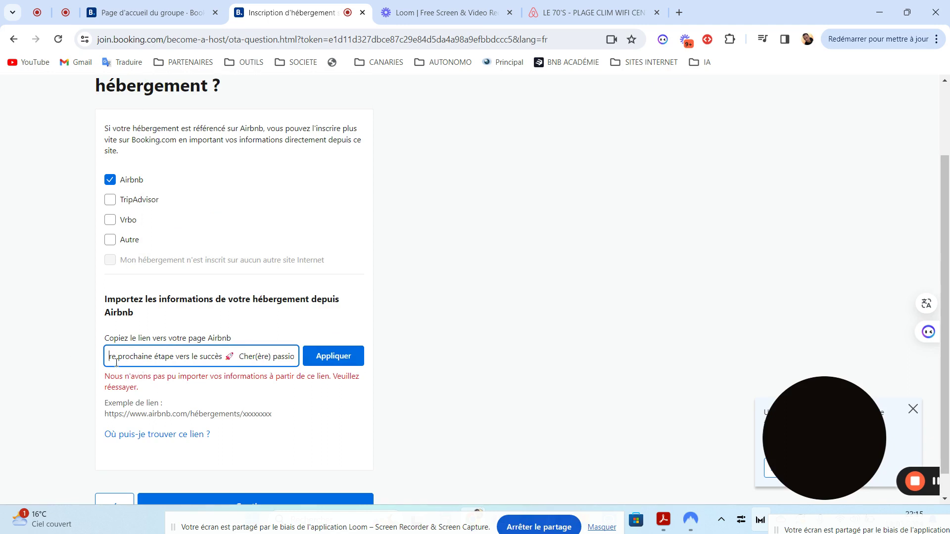
{"action": "left_click_drag", "start_coordinate": [114, 358], "coordinate": [519, 371]}
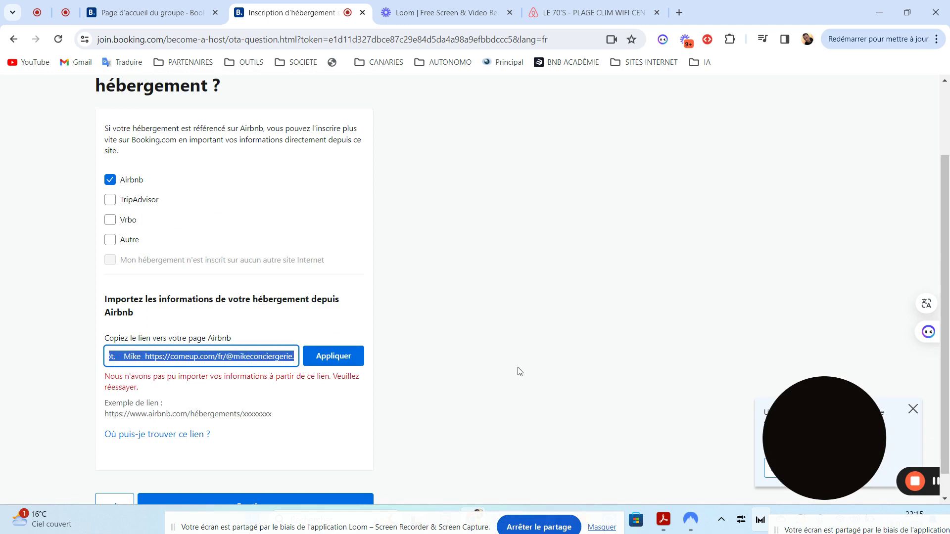
{"action": "key", "text": "BackSpace"}
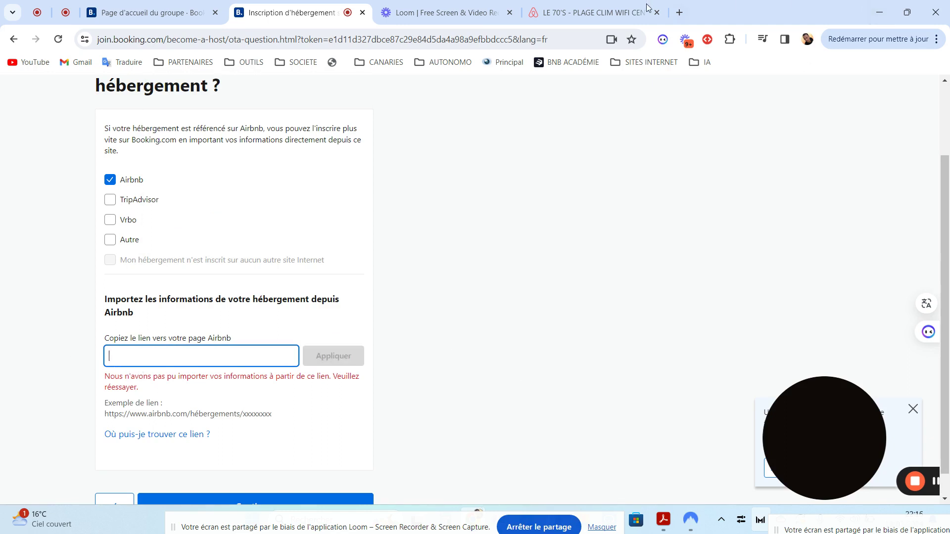
{"action": "left_click", "coordinate": [609, 12]}
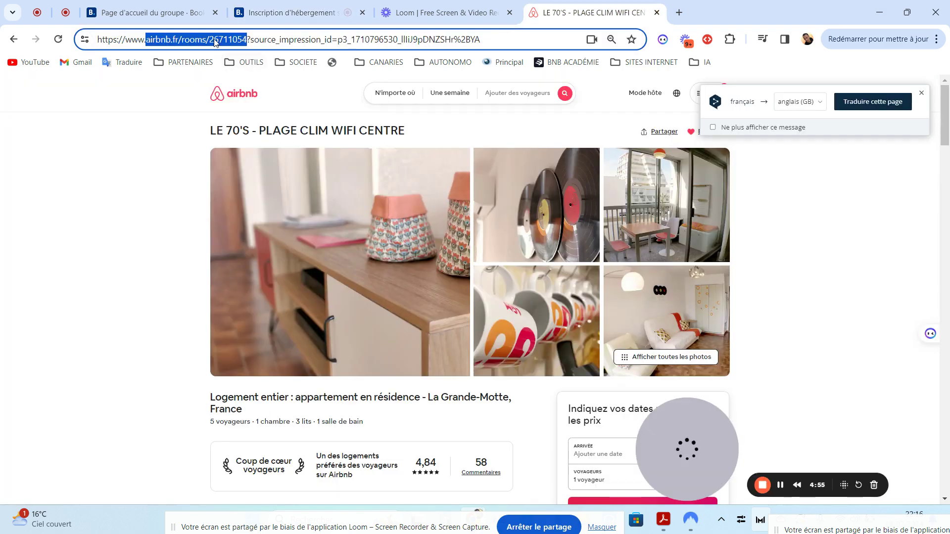
{"action": "left_click_drag", "start_coordinate": [198, 39], "coordinate": [245, 45]}
{"action": "key", "text": "ctrl+c"}
{"action": "right_click", "coordinate": [242, 44]}
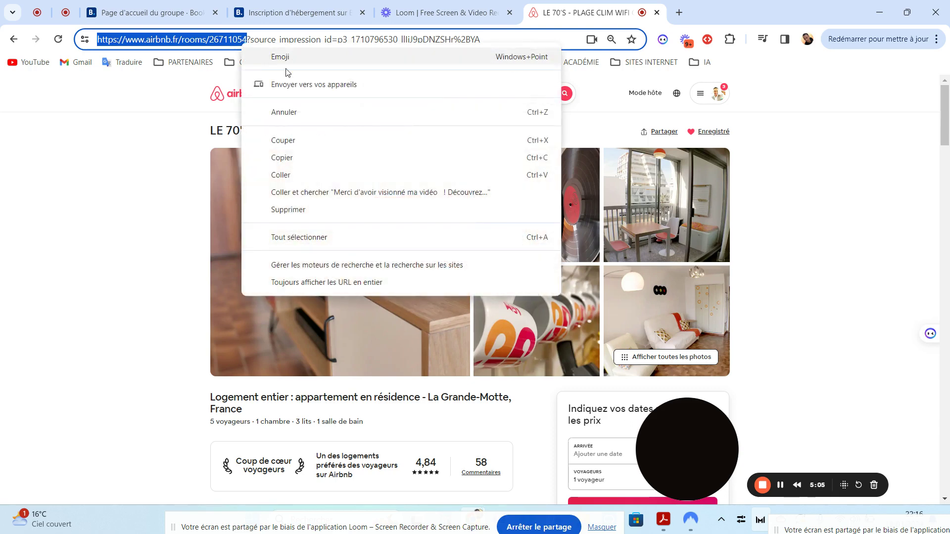
{"action": "left_click", "coordinate": [283, 157]}
{"action": "left_click", "coordinate": [297, 12]}
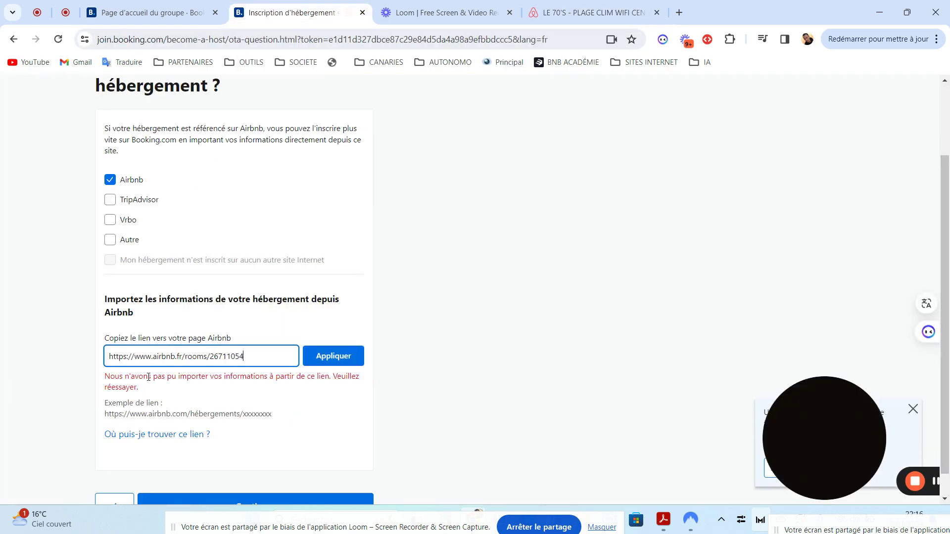
- Paste the Airbnb link, import the listing with Appliquer, and continue to the name step
{"action": "key", "text": "ctrl+v"}
{"action": "left_click", "coordinate": [330, 360]}
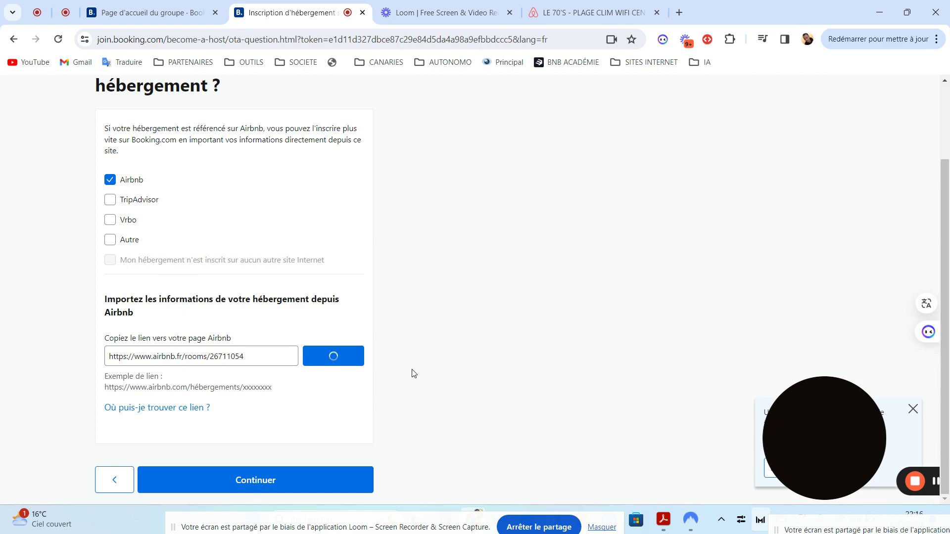
{"action": "left_click_drag", "start_coordinate": [947, 225], "coordinate": [949, 336]}
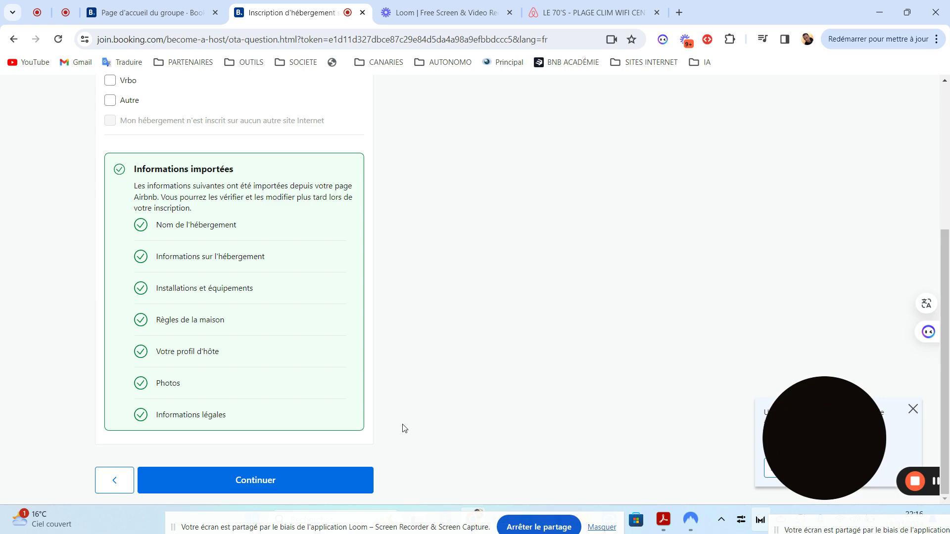
{"action": "left_click", "coordinate": [262, 481]}
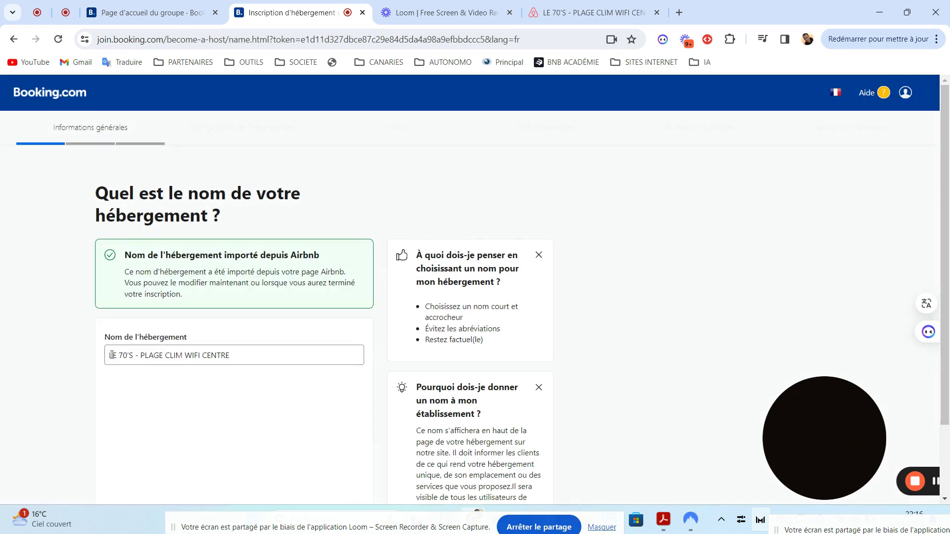
{"action": "left_click_drag", "start_coordinate": [112, 355], "coordinate": [249, 356]}
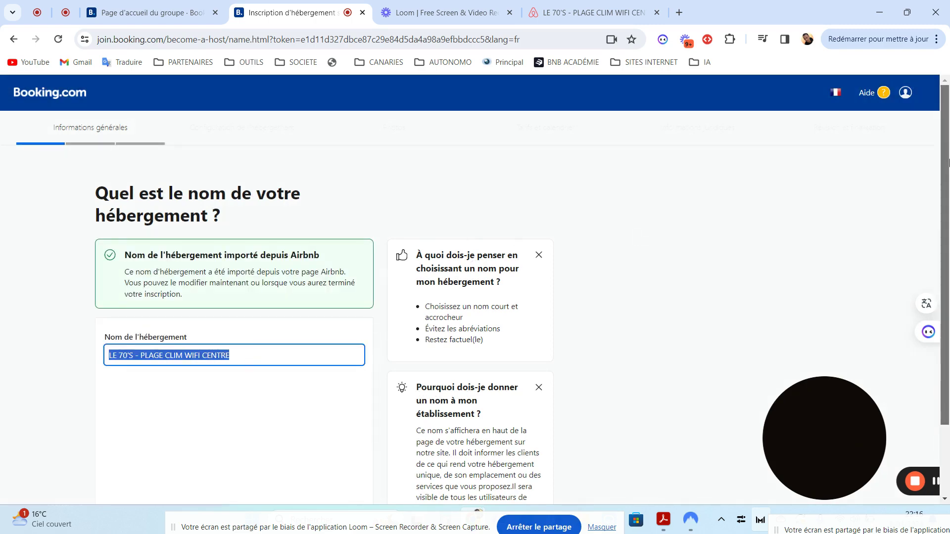
{"action": "scroll", "coordinate": [947, 162], "scroll_direction": "down", "scroll_amount": 2}
{"action": "left_click", "coordinate": [247, 441]}
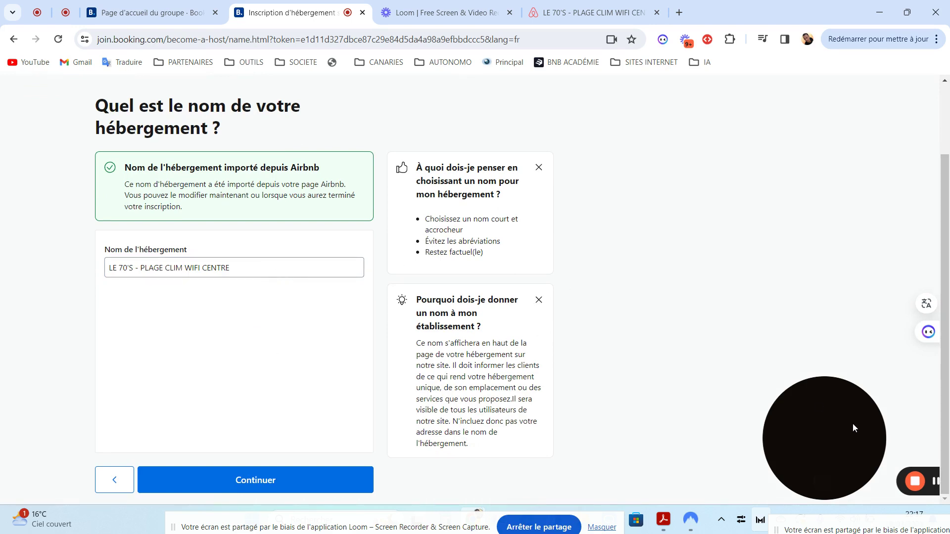
{"action": "left_click_drag", "start_coordinate": [838, 424], "coordinate": [899, 459]}
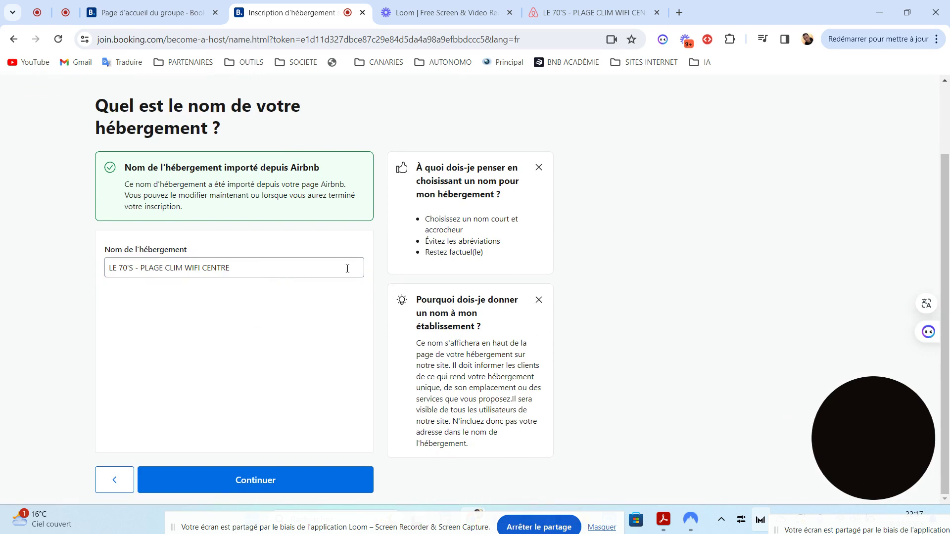
{"action": "left_click", "coordinate": [314, 272]}
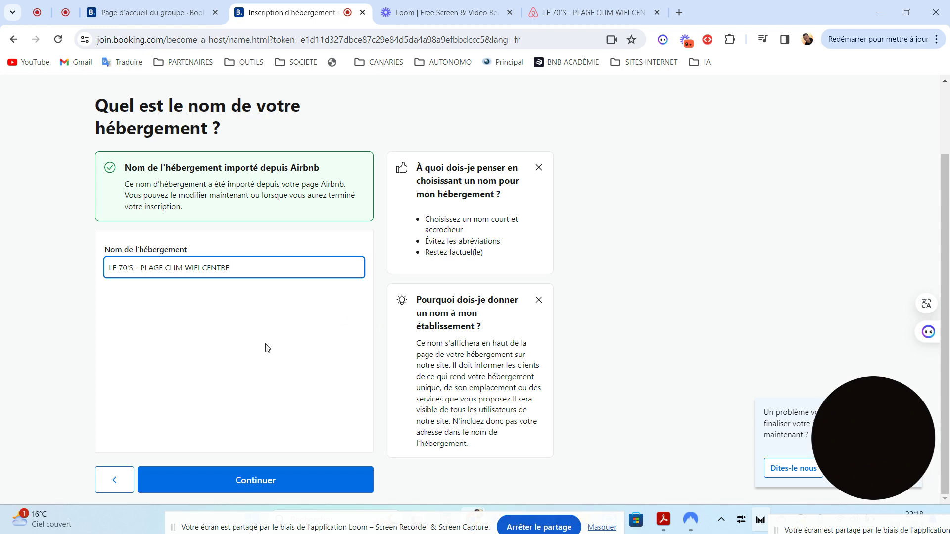
{"action": "left_click", "coordinate": [253, 486]}
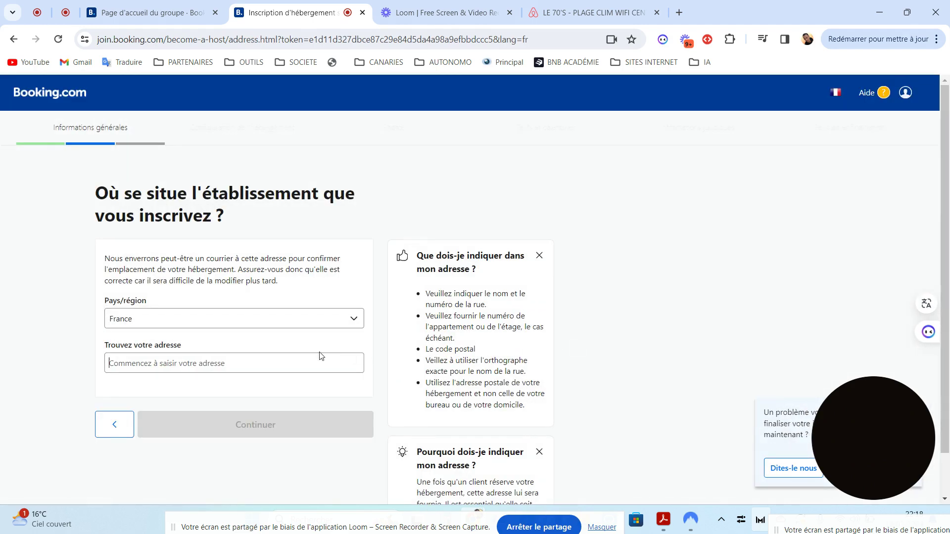
{"action": "left_click", "coordinate": [267, 364]}
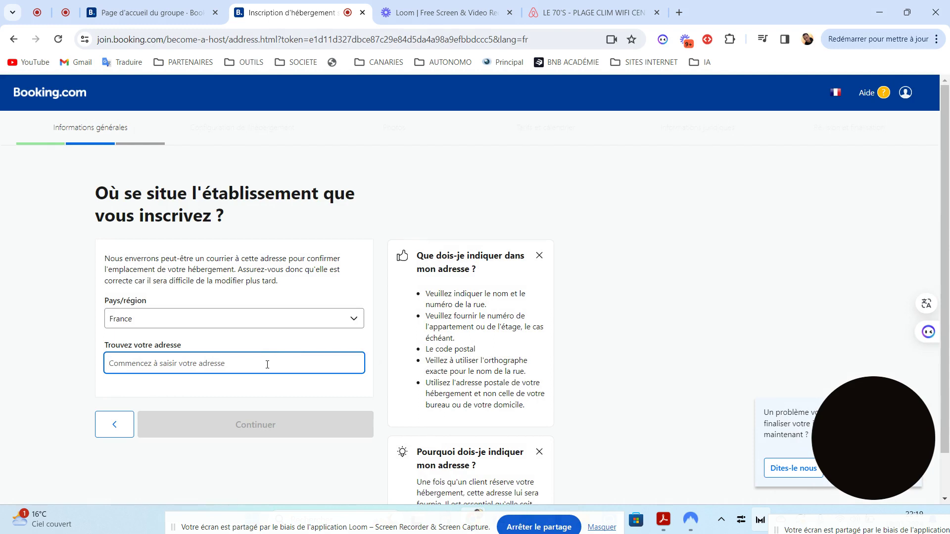
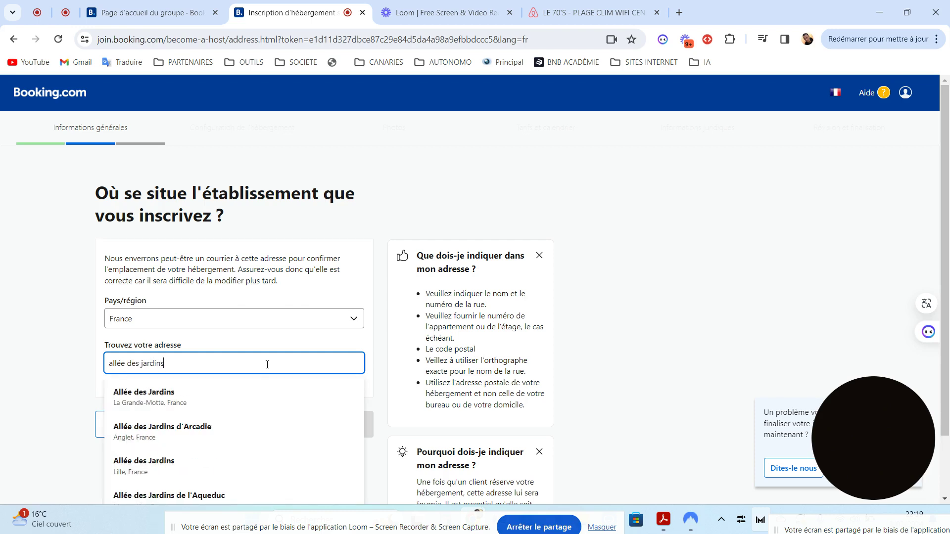
{"action": "left_click", "coordinate": [191, 396]}
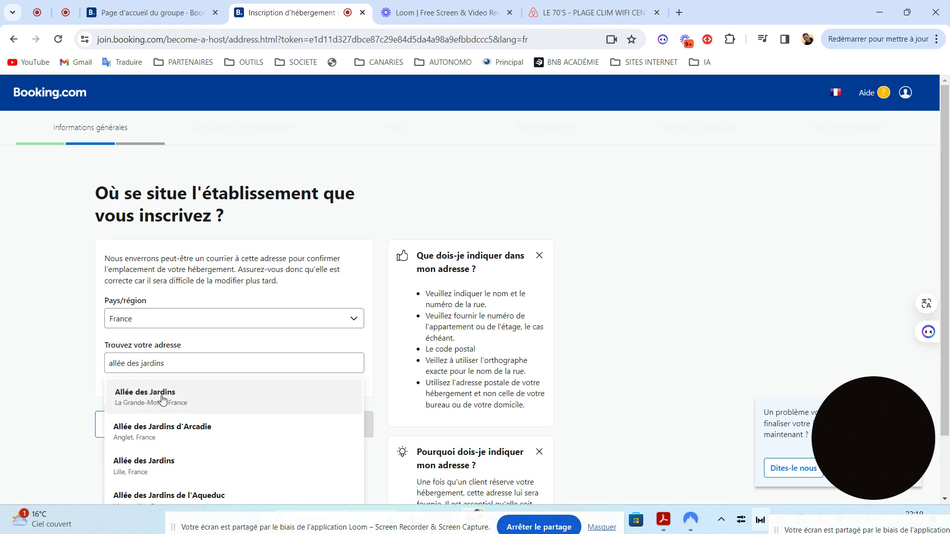
{"action": "scroll", "coordinate": [290, 366], "scroll_direction": "down", "scroll_amount": 3}
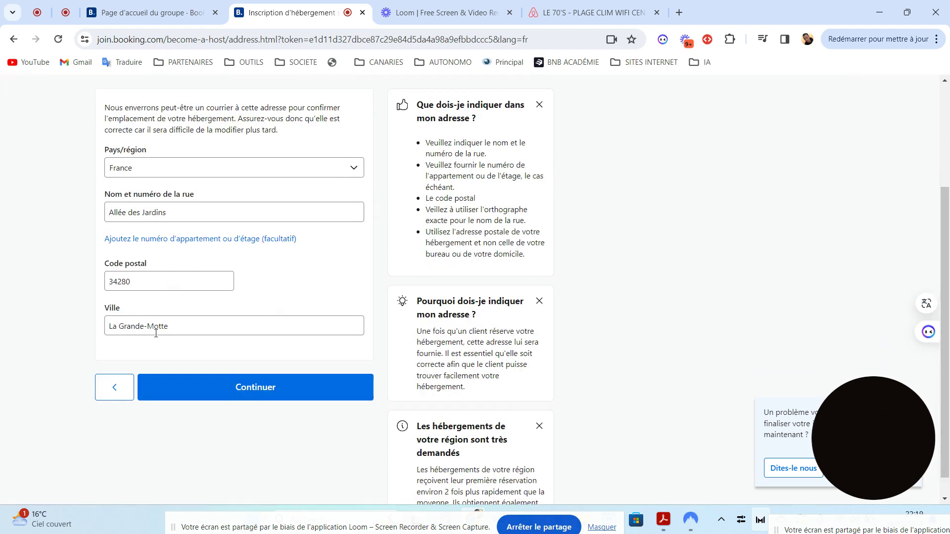
{"action": "left_click", "coordinate": [220, 212]}
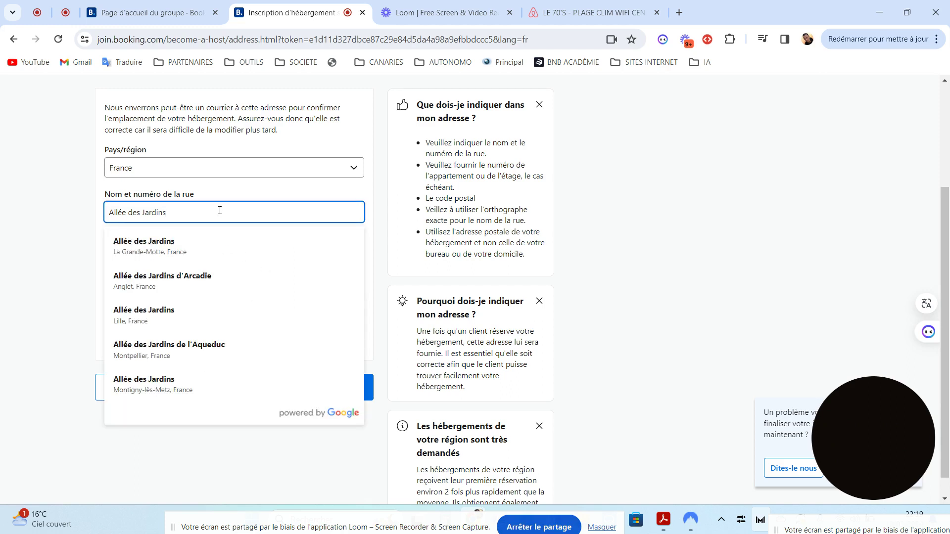
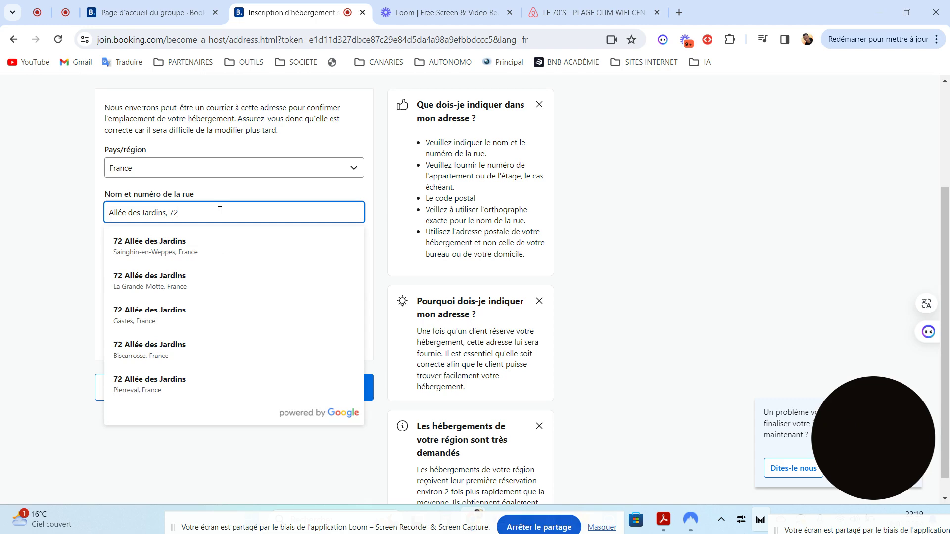
{"action": "left_click", "coordinate": [141, 248]}
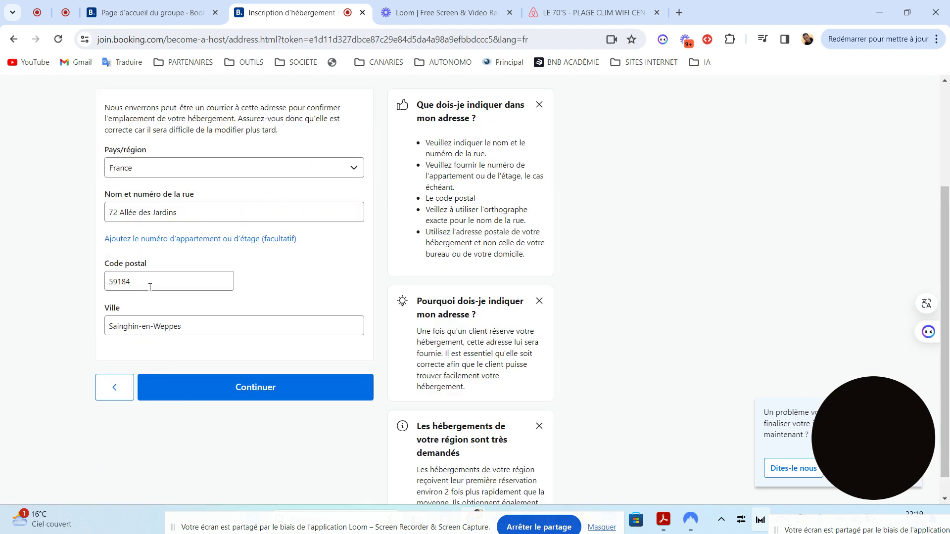
{"action": "left_click", "coordinate": [265, 389]}
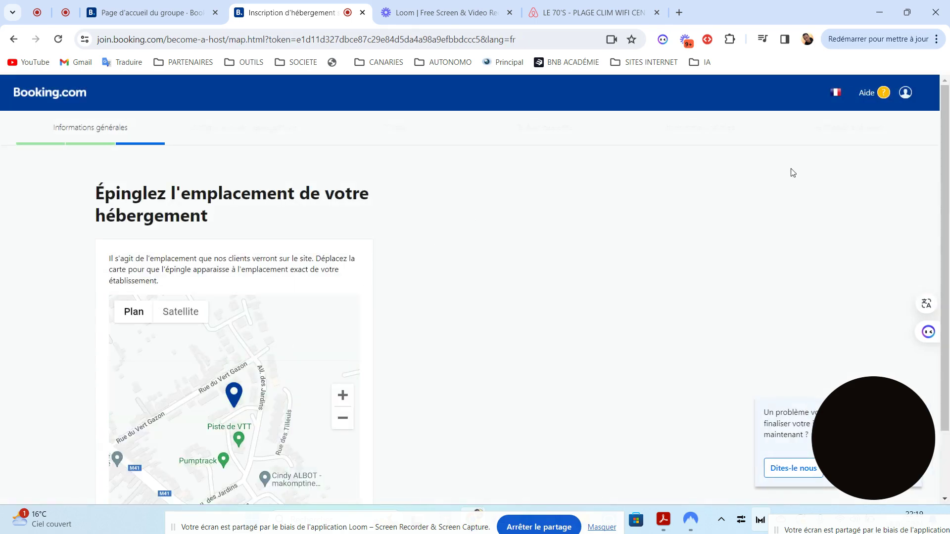
- Confirm the map pin location and move on to the page listing the imported rooms
{"action": "left_click_drag", "start_coordinate": [948, 132], "coordinate": [949, 200]}
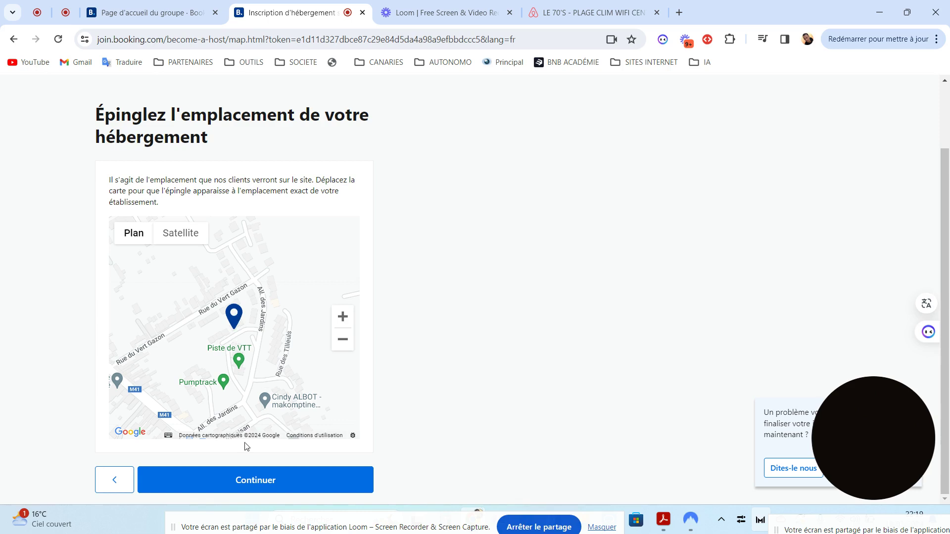
{"action": "left_click", "coordinate": [237, 478]}
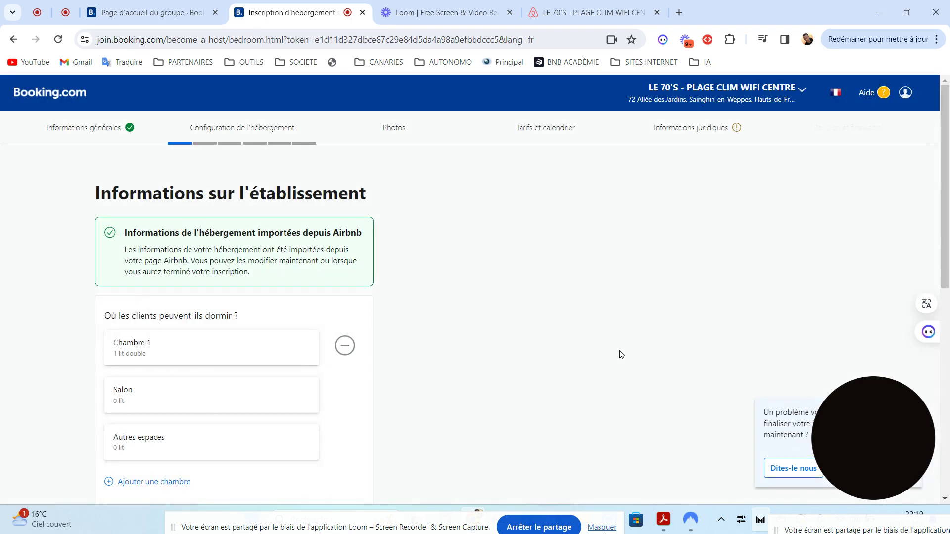
- In Chambre 1, swap the double bed for a single bed (double 0, single 1)
{"action": "scroll", "coordinate": [949, 191], "scroll_direction": "down", "scroll_amount": 1}
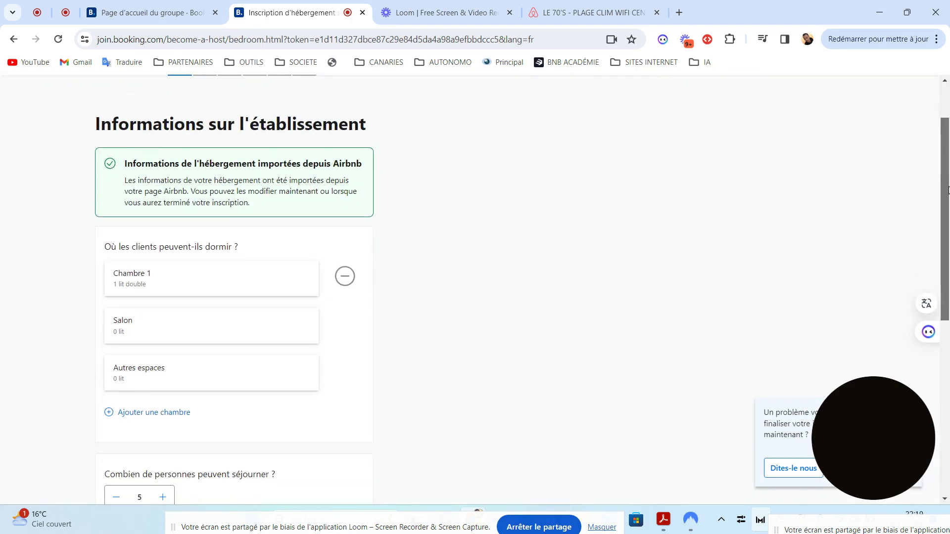
{"action": "left_click_drag", "start_coordinate": [949, 190], "coordinate": [948, 234]}
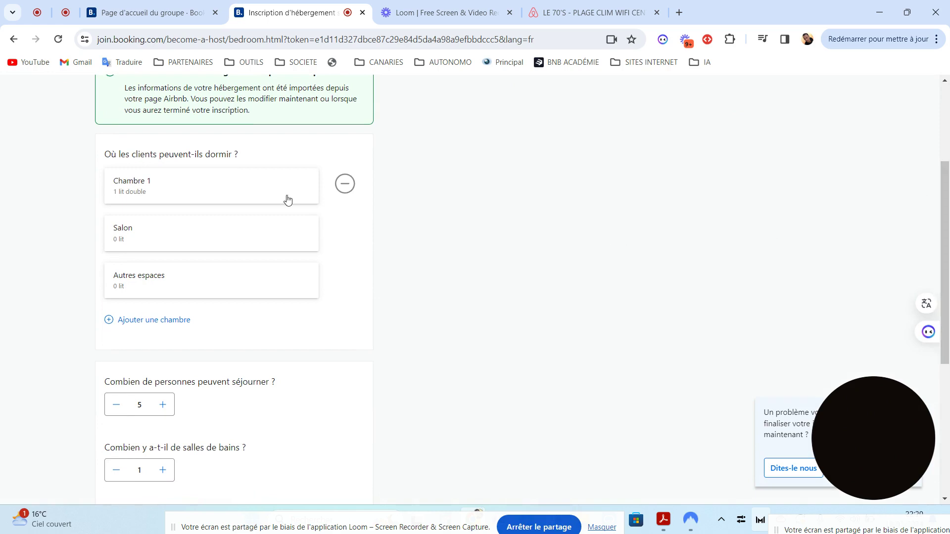
{"action": "left_click", "coordinate": [223, 193]}
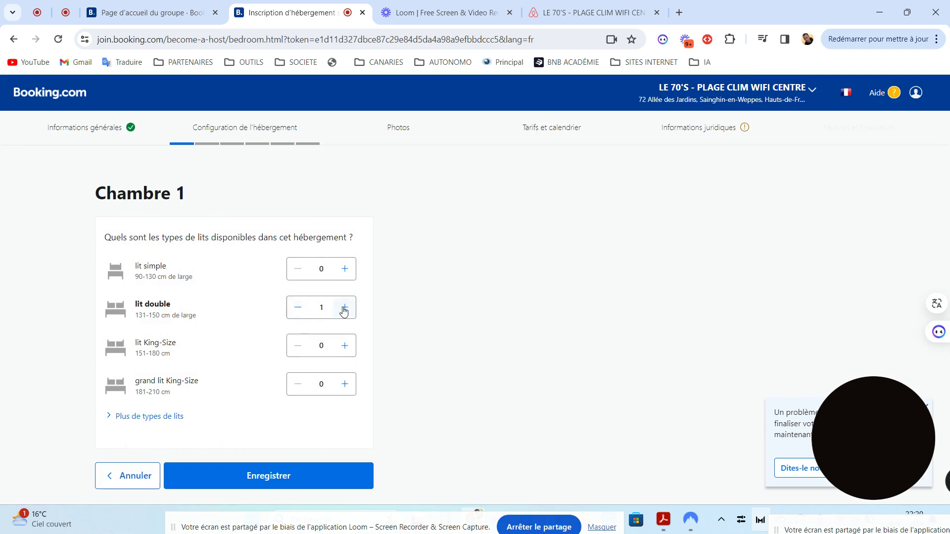
{"action": "left_click", "coordinate": [298, 309]}
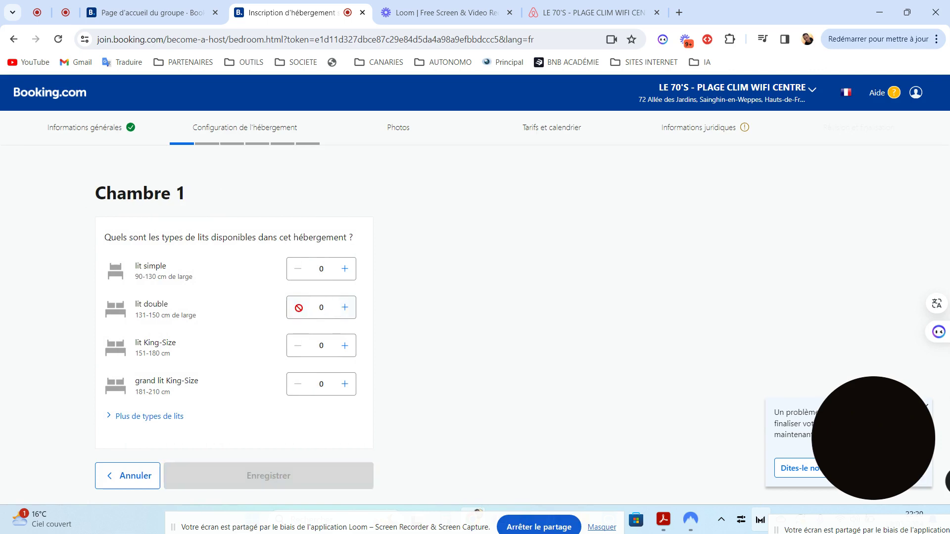
{"action": "left_click", "coordinate": [347, 271]}
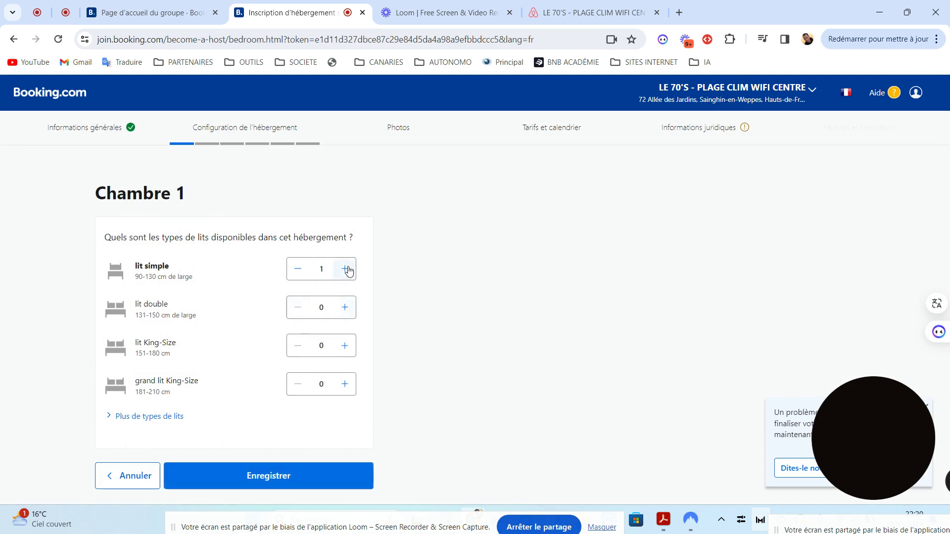
{"action": "left_click", "coordinate": [347, 271]}
{"action": "left_click", "coordinate": [296, 271]}
- Expand 'Plus de types de lits', then return to the location pin page without saving
{"action": "left_click", "coordinate": [148, 417]}
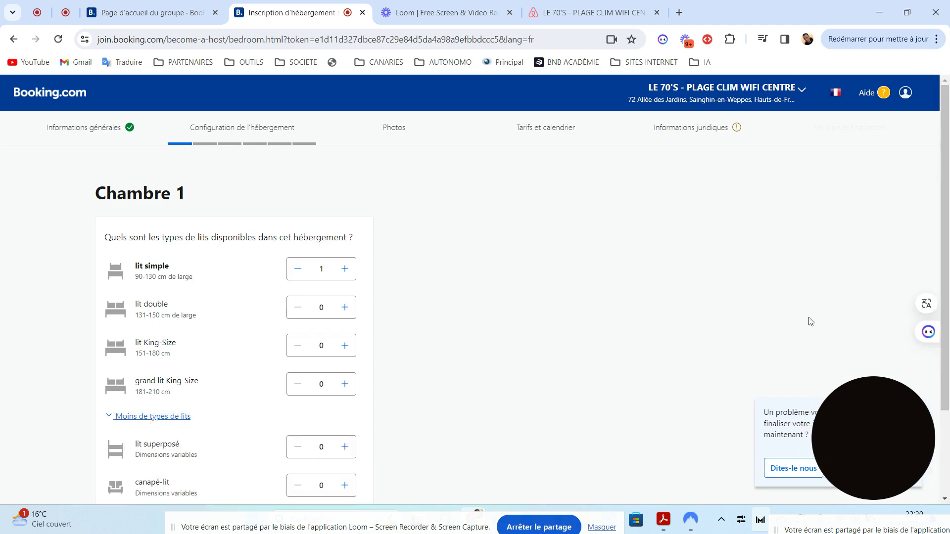
{"action": "scroll", "coordinate": [947, 281], "scroll_direction": "down", "scroll_amount": 3}
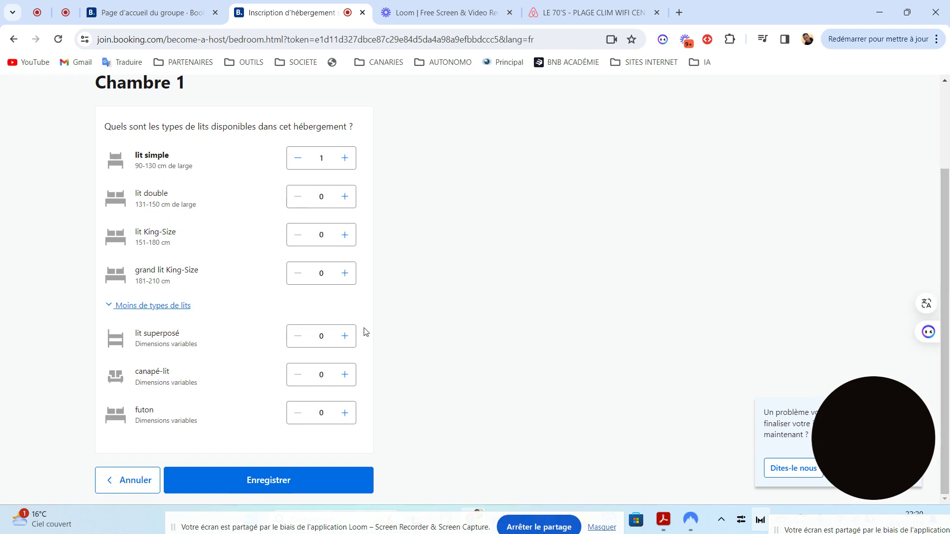
{"action": "left_click", "coordinate": [21, 46]}
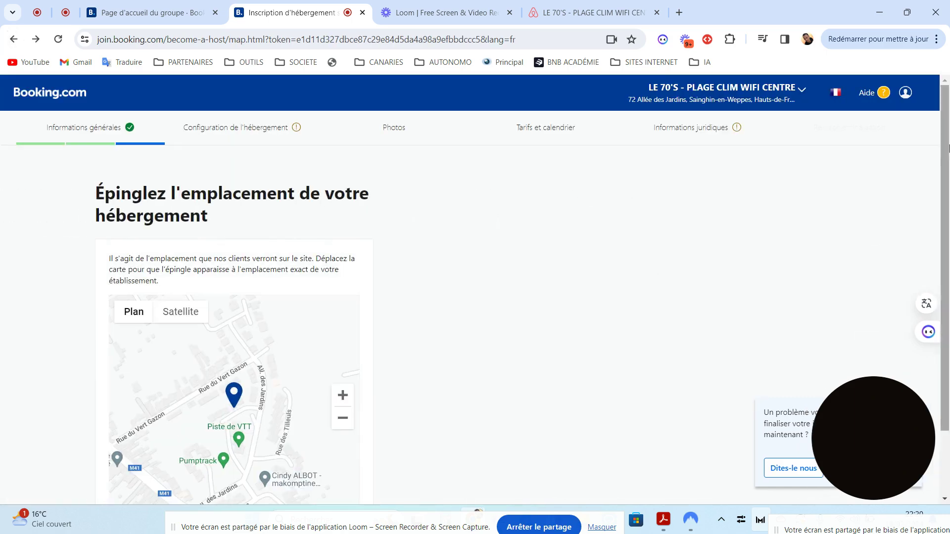
- Inspect the Salon's sofa-bed setup without saving, then return to the imported rooms page
{"action": "scroll", "coordinate": [949, 321], "scroll_direction": "down", "scroll_amount": 2}
{"action": "left_click", "coordinate": [254, 469]}
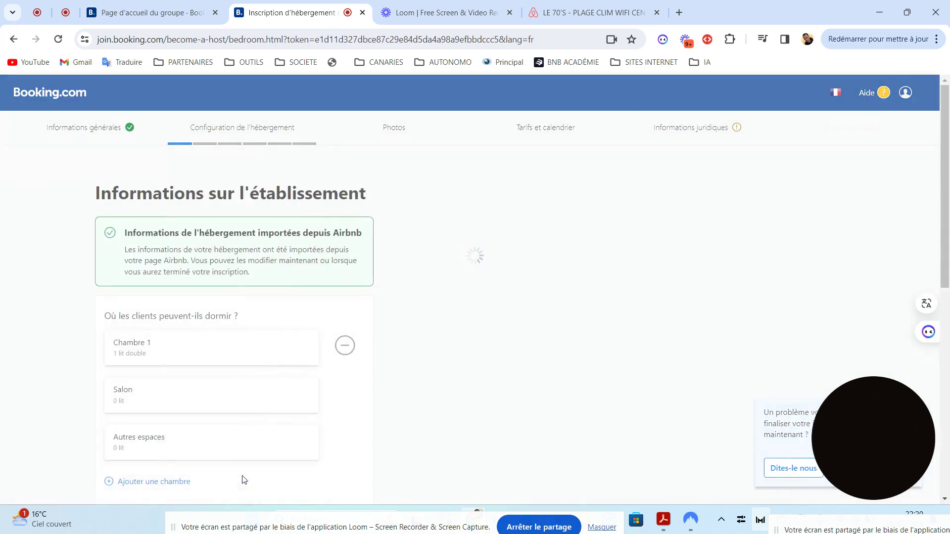
{"action": "scroll", "coordinate": [573, 317], "scroll_direction": "down", "scroll_amount": 4}
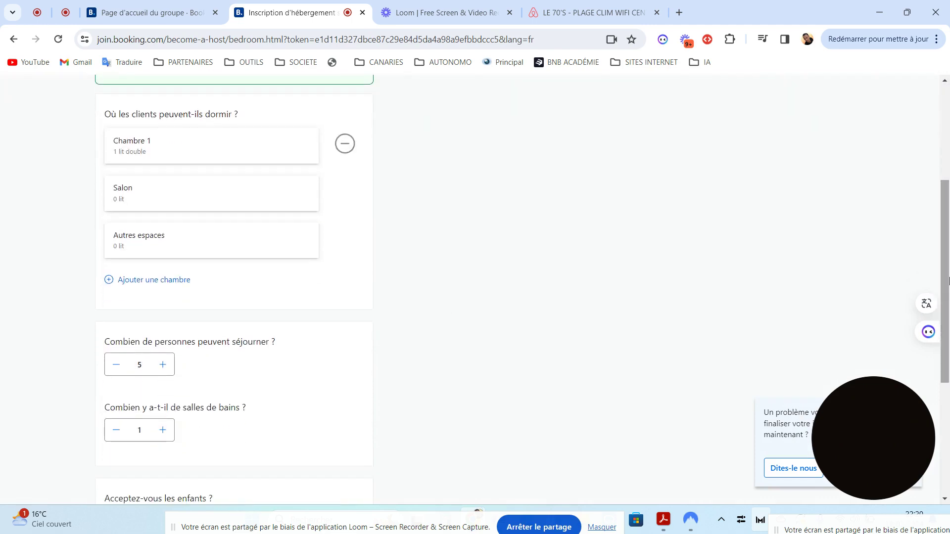
{"action": "left_click", "coordinate": [225, 203]}
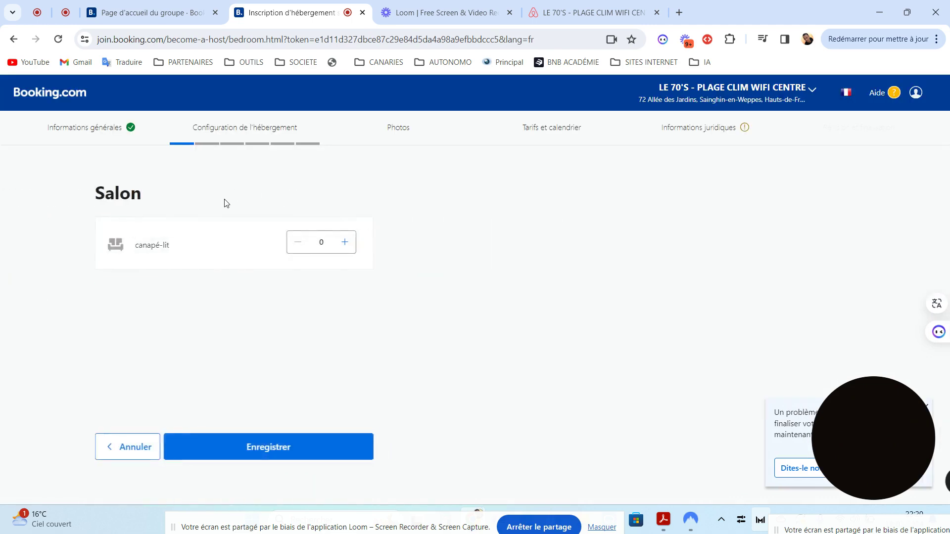
{"action": "left_click", "coordinate": [13, 39]}
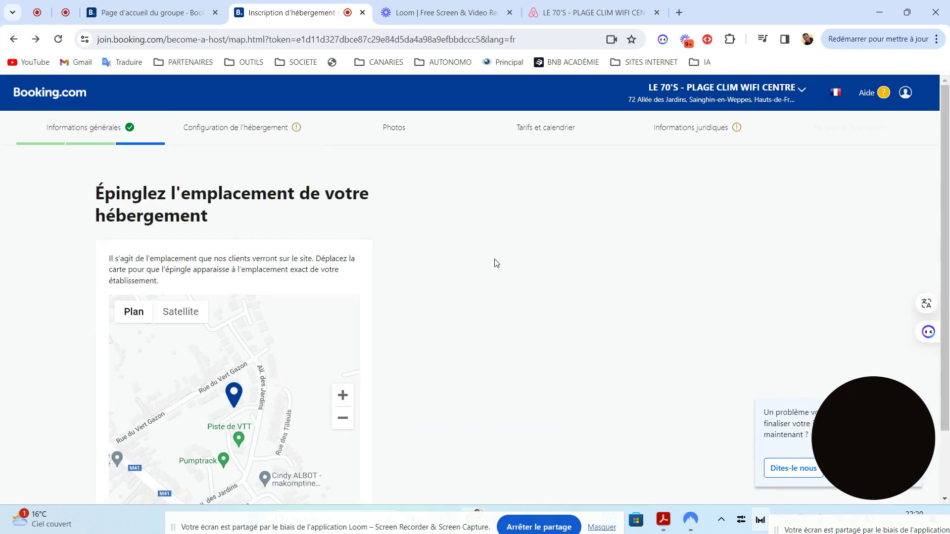
{"action": "scroll", "coordinate": [918, 300], "scroll_direction": "down", "scroll_amount": 2}
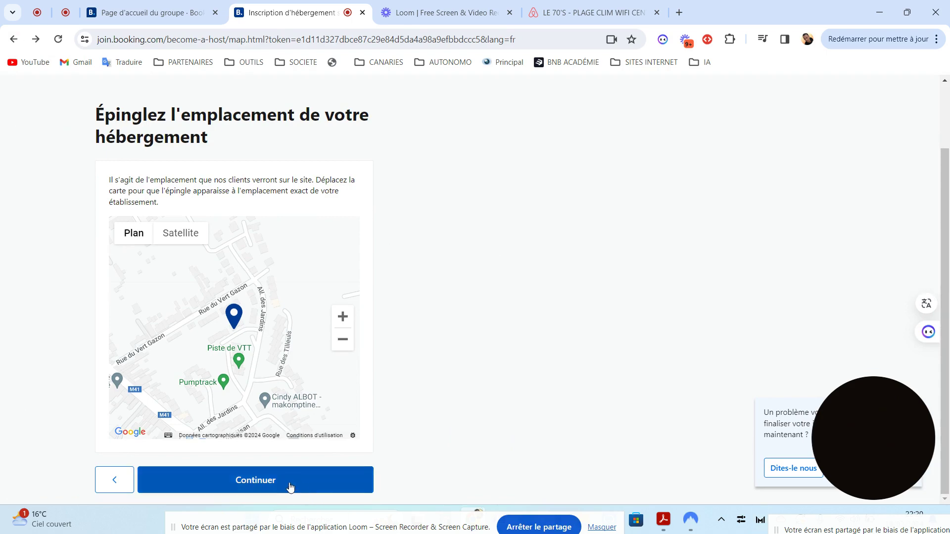
{"action": "left_click", "coordinate": [290, 484]}
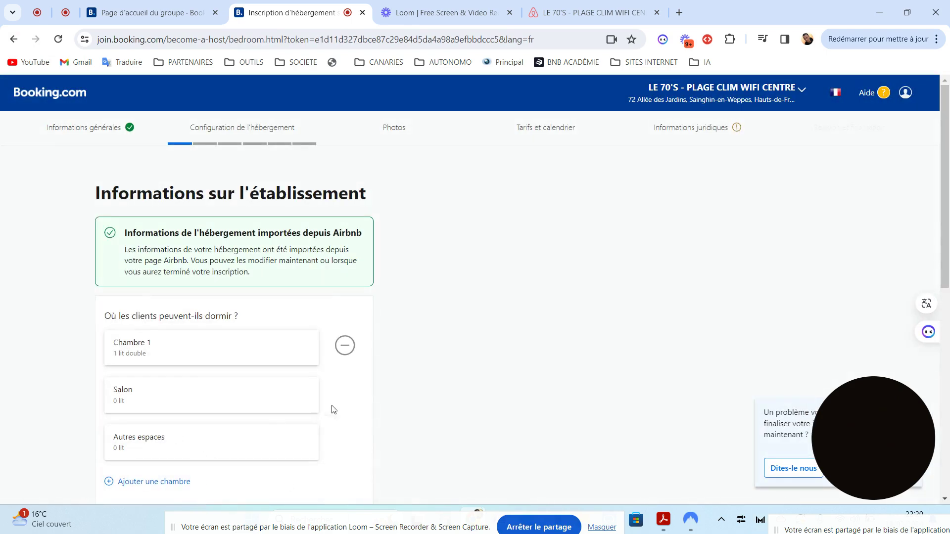
- Enter 45 m² as the Superficie de l'appartement and submit the room details
{"action": "scroll", "coordinate": [400, 214], "scroll_direction": "down", "scroll_amount": 5}
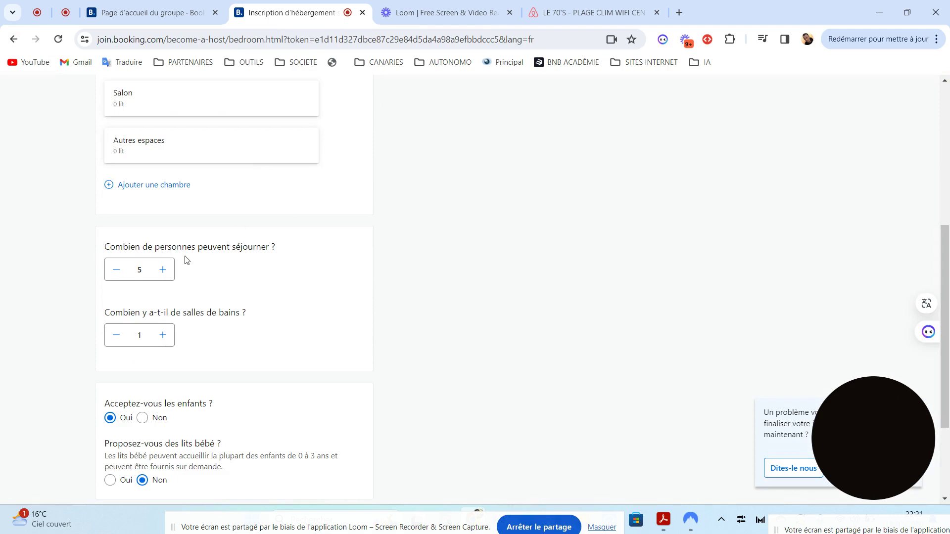
{"action": "left_click_drag", "start_coordinate": [946, 251], "coordinate": [948, 302]}
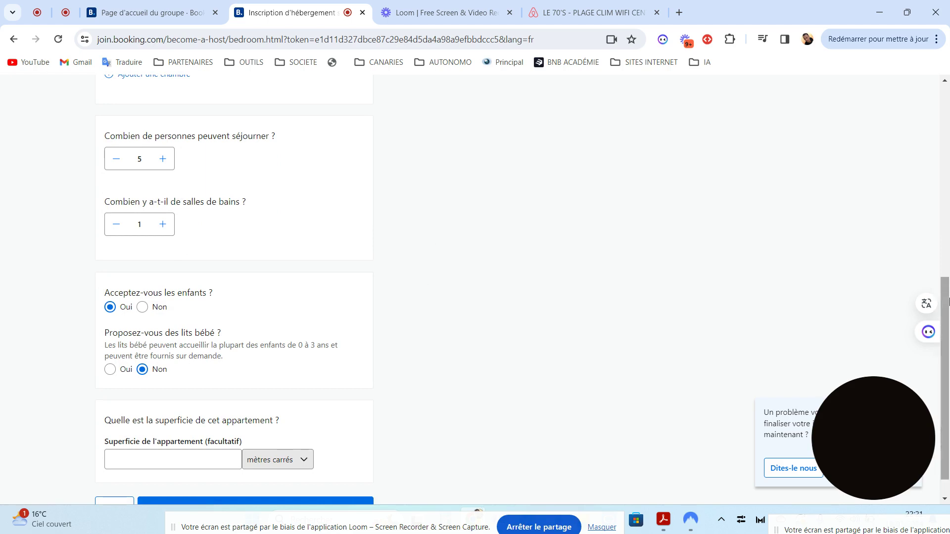
{"action": "left_click_drag", "start_coordinate": [947, 339], "coordinate": [947, 353]}
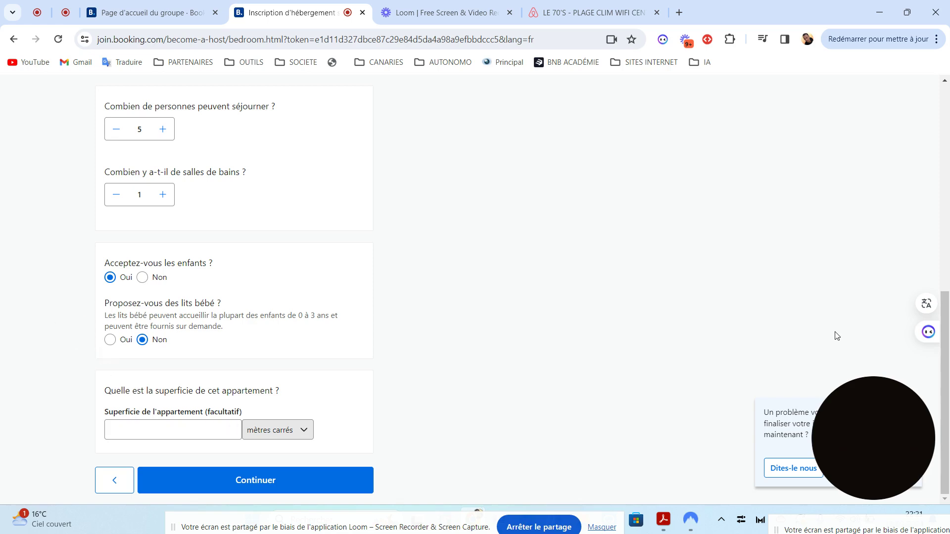
{"action": "left_click", "coordinate": [189, 433]}
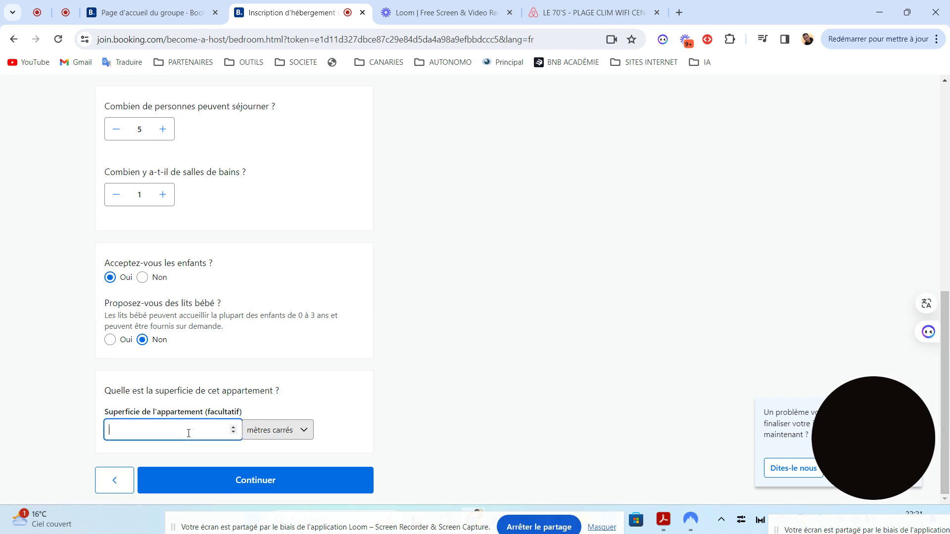
{"action": "type", "text": "45"}
{"action": "left_click", "coordinate": [226, 483]}
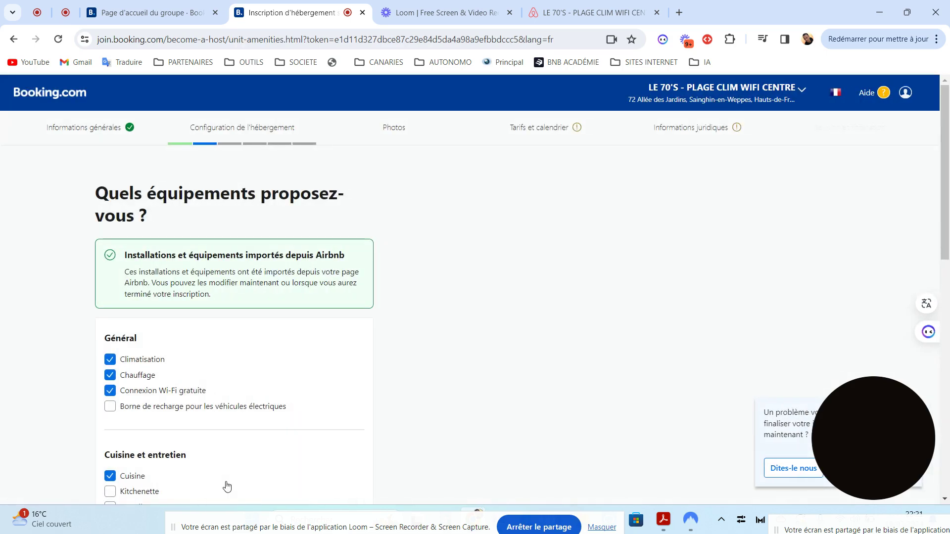
- Review the Airbnb-imported amenities checklist and submit it unchanged
{"action": "scroll", "coordinate": [948, 244], "scroll_direction": "down", "scroll_amount": 3}
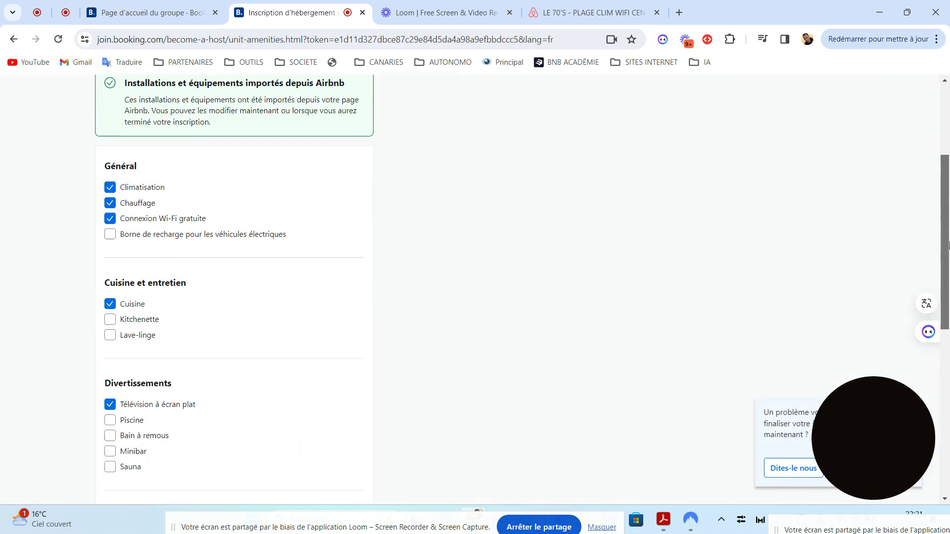
{"action": "left_click_drag", "start_coordinate": [947, 244], "coordinate": [923, 272]}
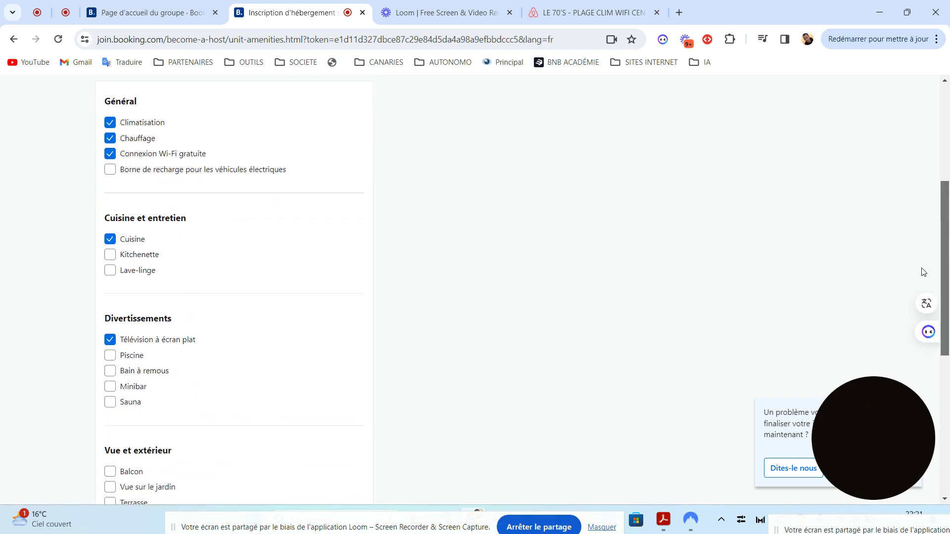
{"action": "left_click_drag", "start_coordinate": [923, 271], "coordinate": [923, 425]}
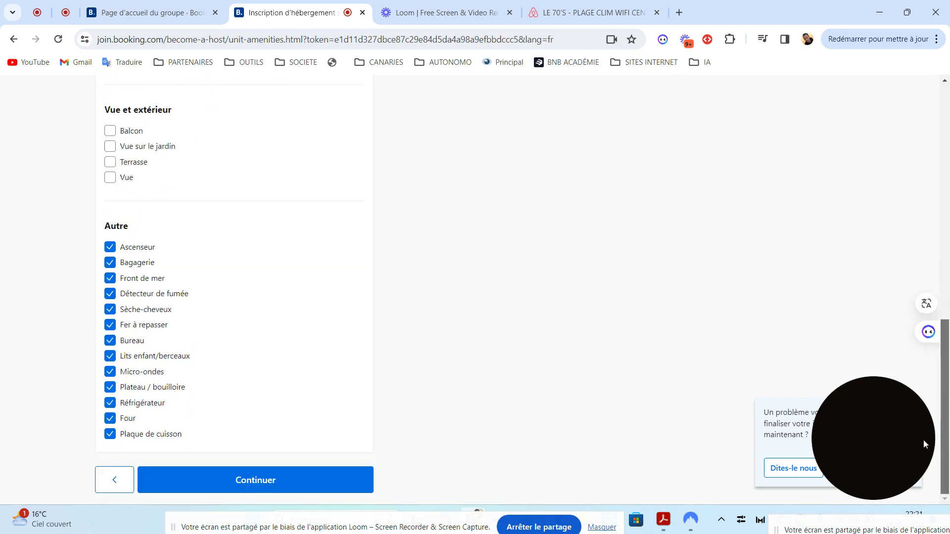
{"action": "scroll", "coordinate": [896, 193], "scroll_direction": "up", "scroll_amount": 11}
{"action": "scroll", "coordinate": [906, 282], "scroll_direction": "down", "scroll_amount": 5}
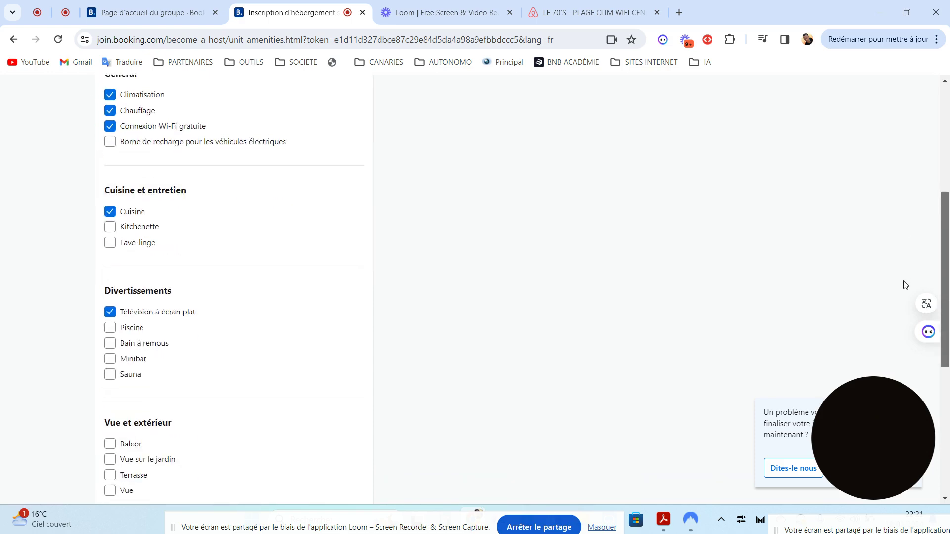
{"action": "scroll", "coordinate": [906, 285], "scroll_direction": "down", "scroll_amount": 6}
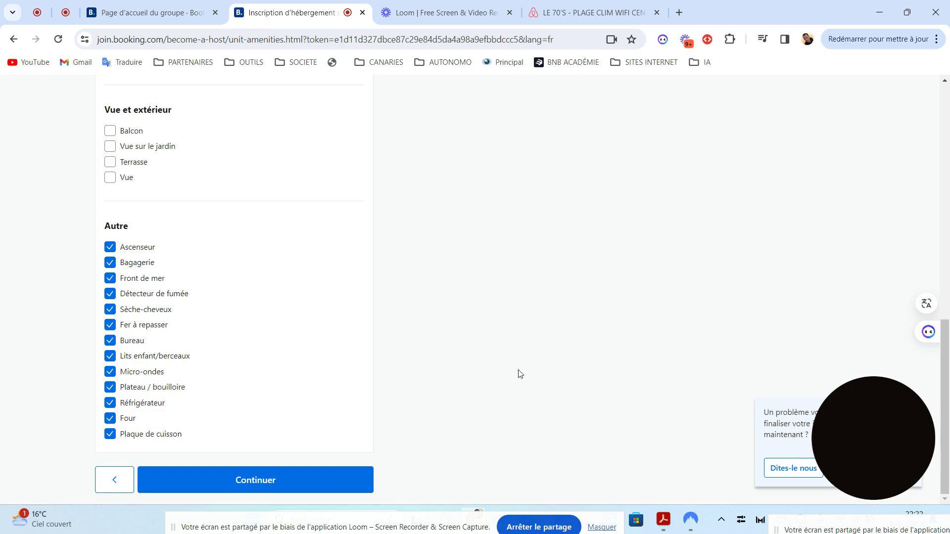
{"action": "left_click", "coordinate": [230, 483]}
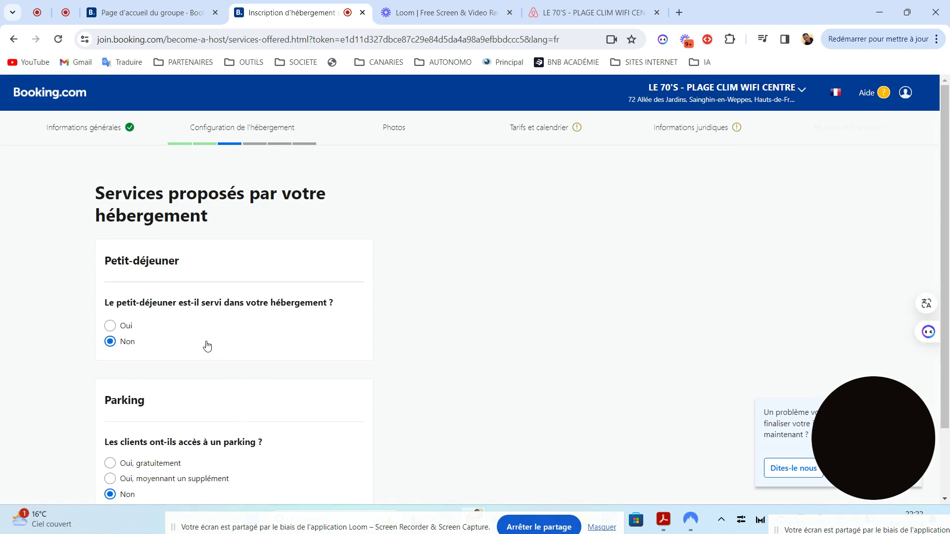
- Scroll through the Petit-déjeuner and Parking sections, both answered Non
{"action": "scroll", "coordinate": [949, 257], "scroll_direction": "down", "scroll_amount": 2}
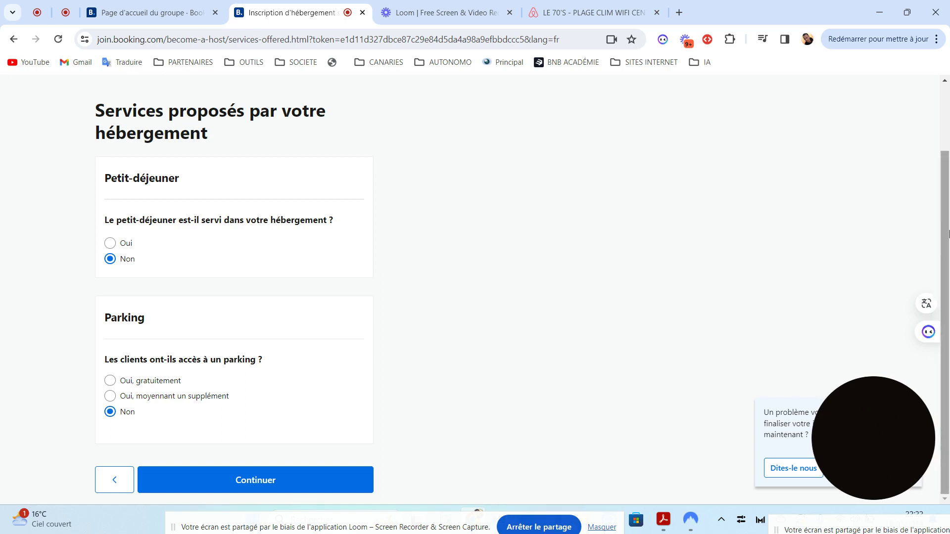
{"action": "scroll", "coordinate": [948, 208], "scroll_direction": "up", "scroll_amount": 1}
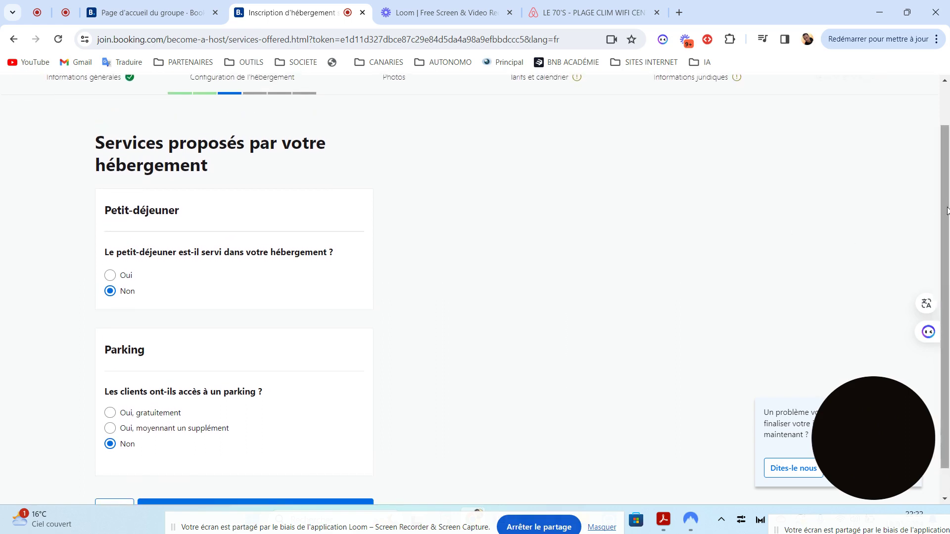
{"action": "left_click_drag", "start_coordinate": [939, 211], "coordinate": [945, 175]}
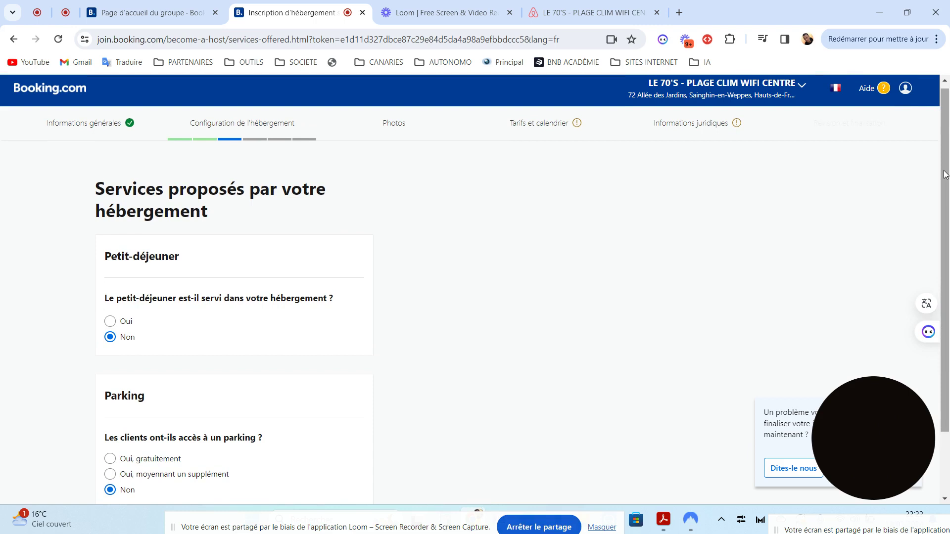
{"action": "scroll", "coordinate": [945, 174], "scroll_direction": "down", "scroll_amount": 2}
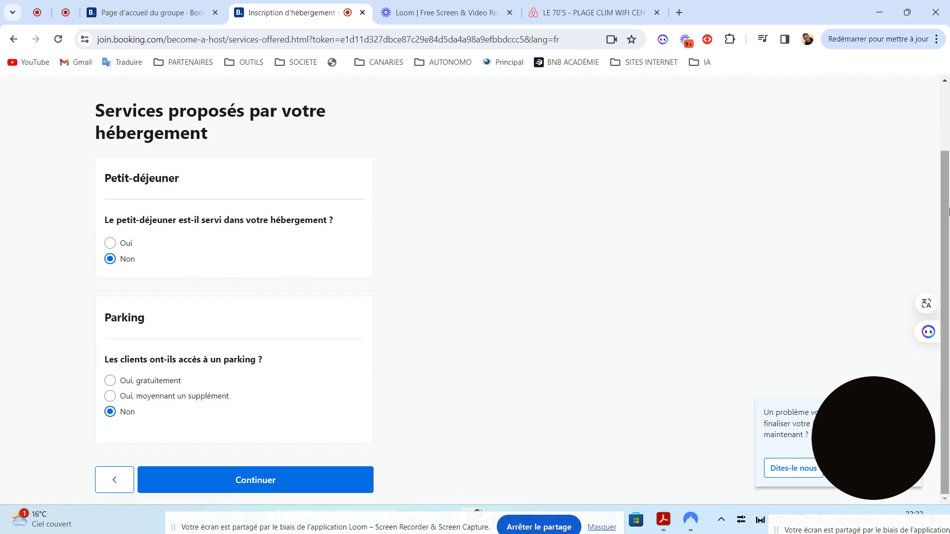
{"action": "scroll", "coordinate": [946, 180], "scroll_direction": "up", "scroll_amount": 1}
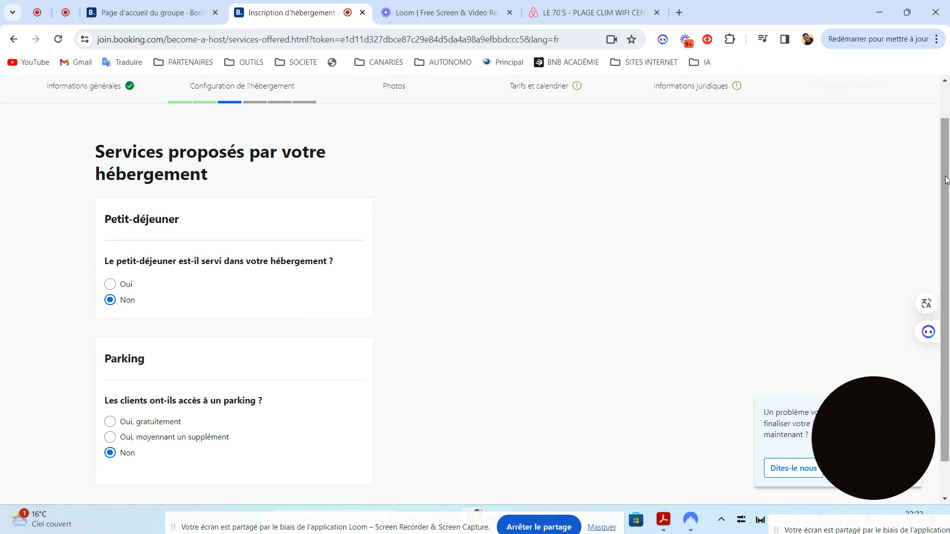
{"action": "left_click", "coordinate": [946, 179]}
{"action": "left_click_drag", "start_coordinate": [946, 179], "coordinate": [945, 215]}
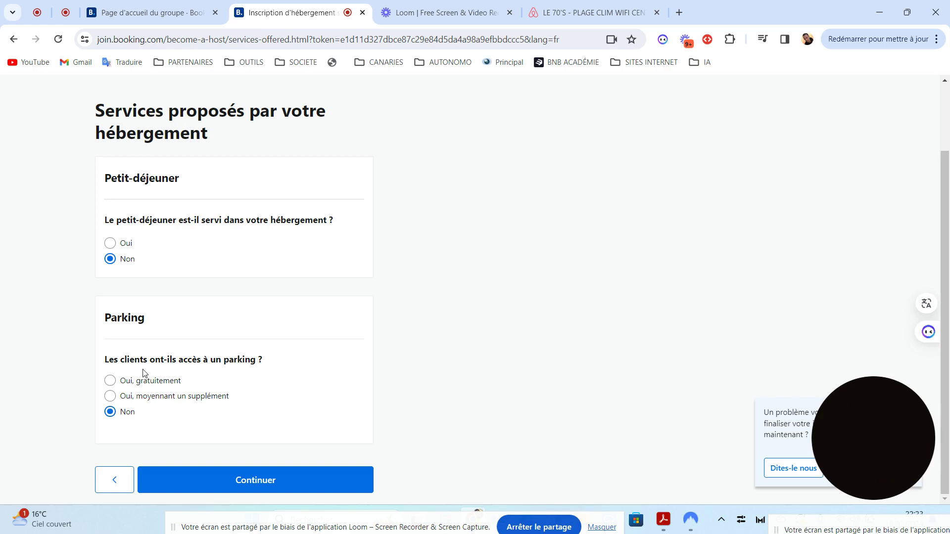
- Try paid parking ('Oui, moyennant un supplément') with the price charged par jour
{"action": "double_click", "coordinate": [134, 396]}
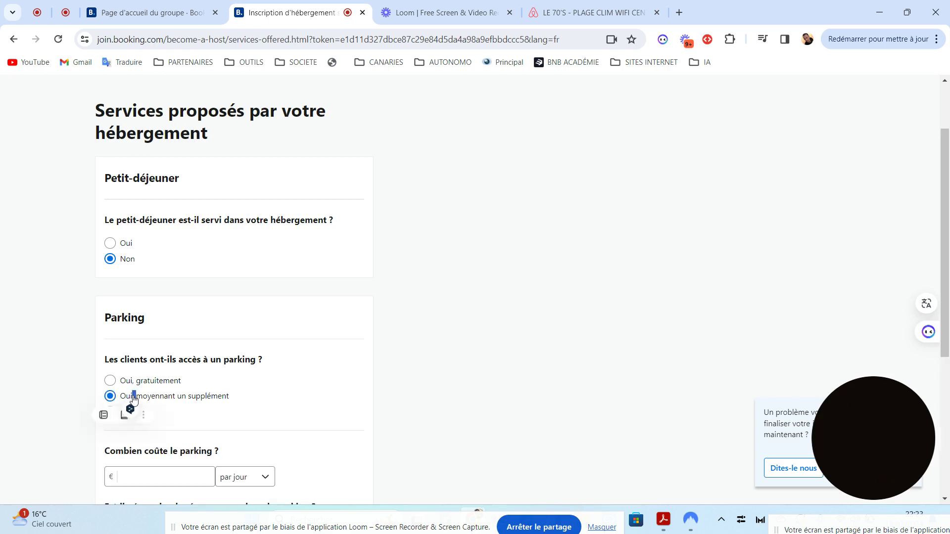
{"action": "scroll", "coordinate": [265, 276], "scroll_direction": "down", "scroll_amount": 3}
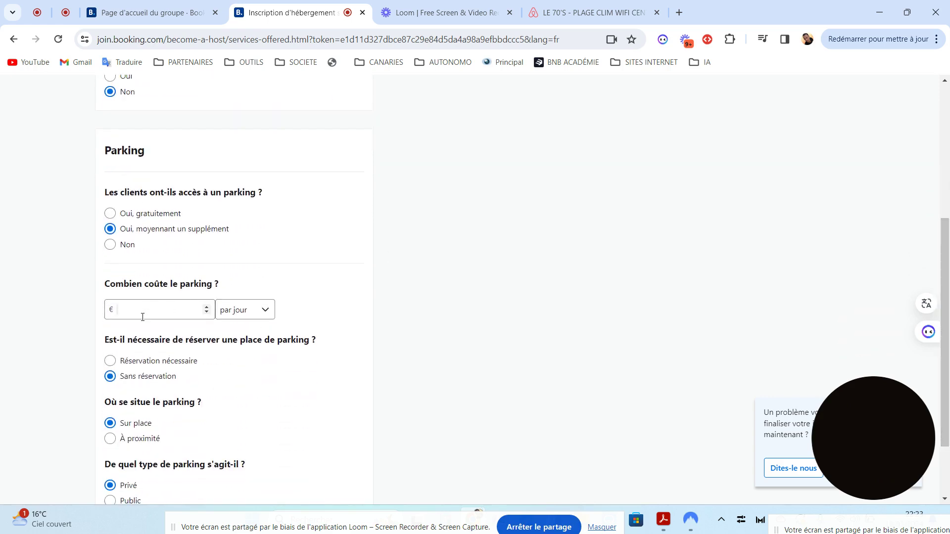
{"action": "left_click", "coordinate": [135, 311]}
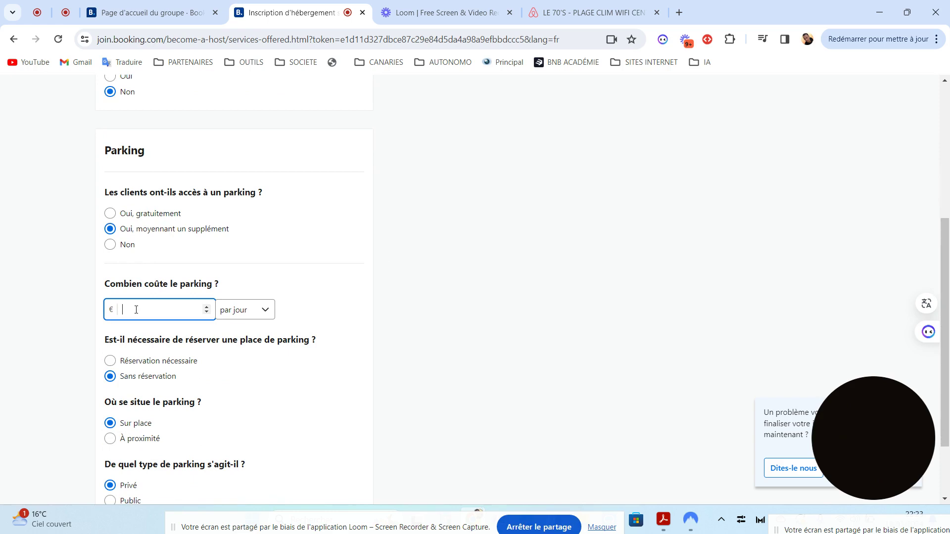
{"action": "left_click", "coordinate": [270, 314]}
{"action": "left_click", "coordinate": [264, 314]}
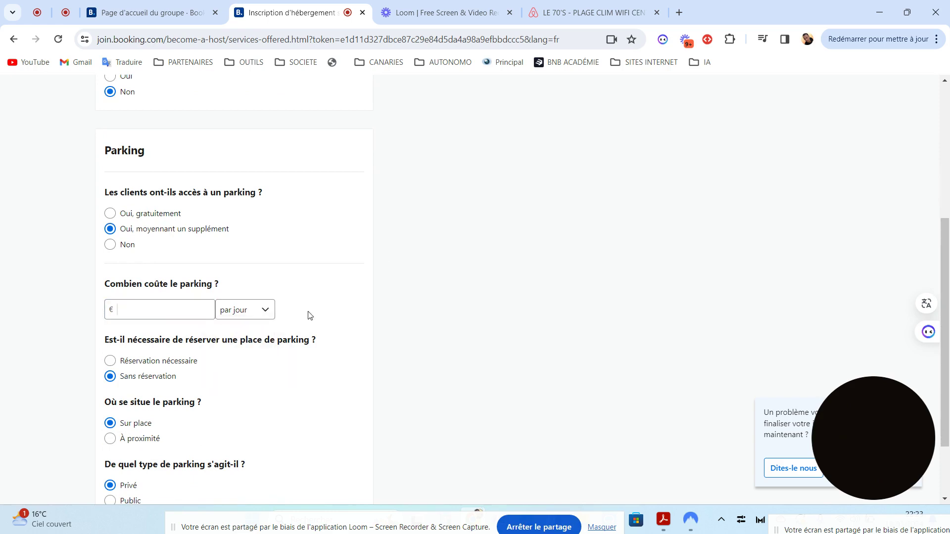
{"action": "left_click", "coordinate": [267, 311]}
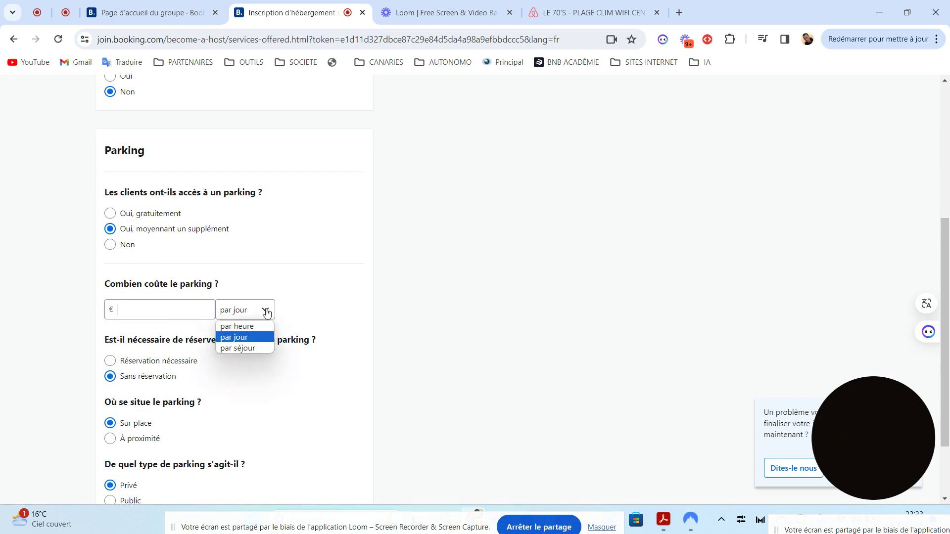
{"action": "left_click", "coordinate": [291, 317]}
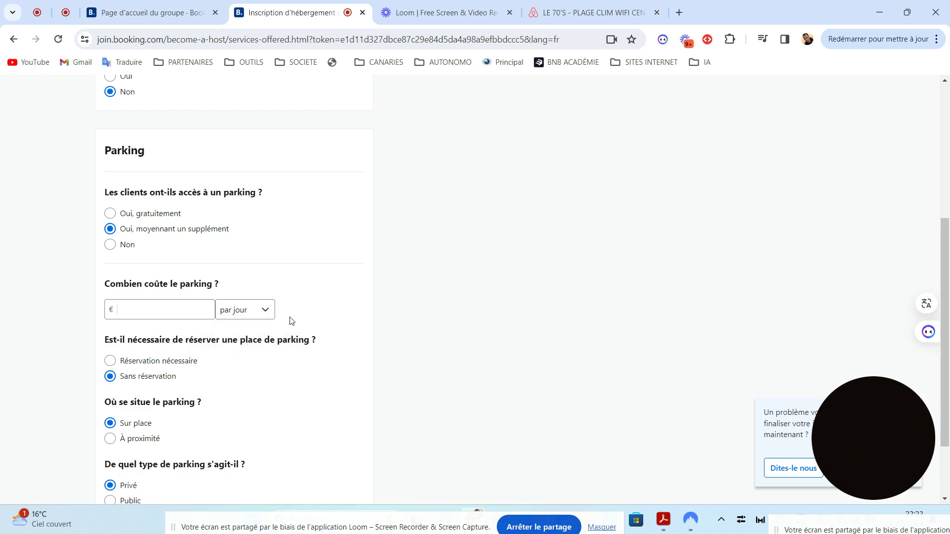
{"action": "left_click_drag", "start_coordinate": [947, 304], "coordinate": [948, 371]}
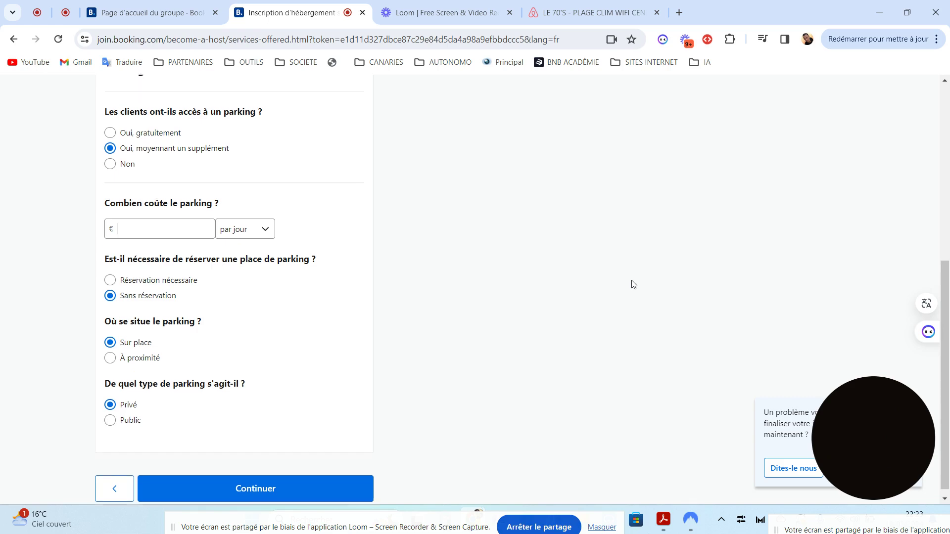
- After the missing-price warning, set parking back to Non and continue to languages
{"action": "scroll", "coordinate": [630, 282], "scroll_direction": "up", "scroll_amount": 1}
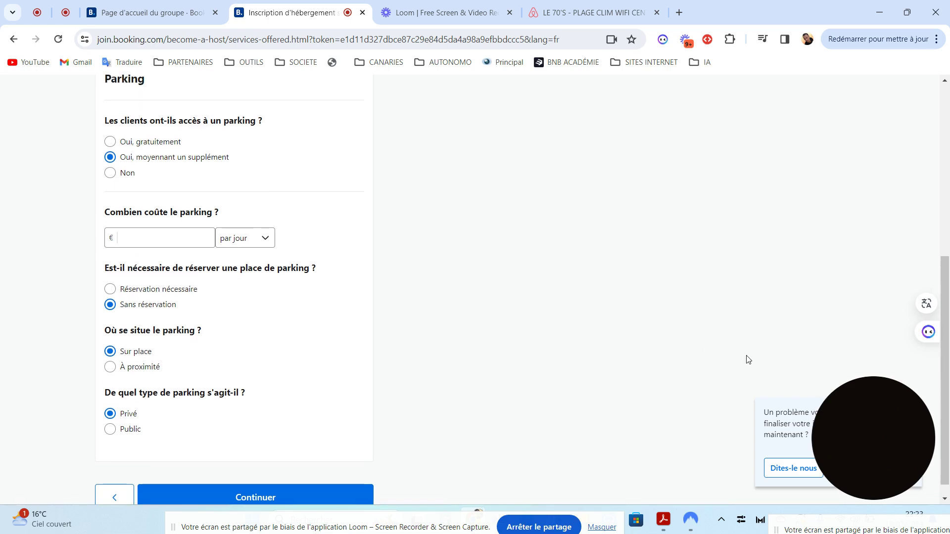
{"action": "scroll", "coordinate": [948, 401], "scroll_direction": "down", "scroll_amount": 1}
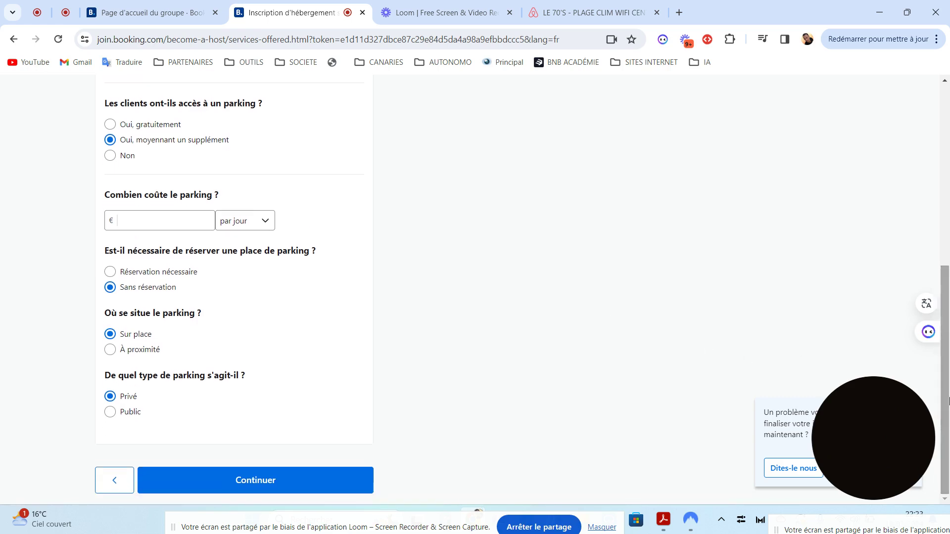
{"action": "left_click", "coordinate": [258, 477]}
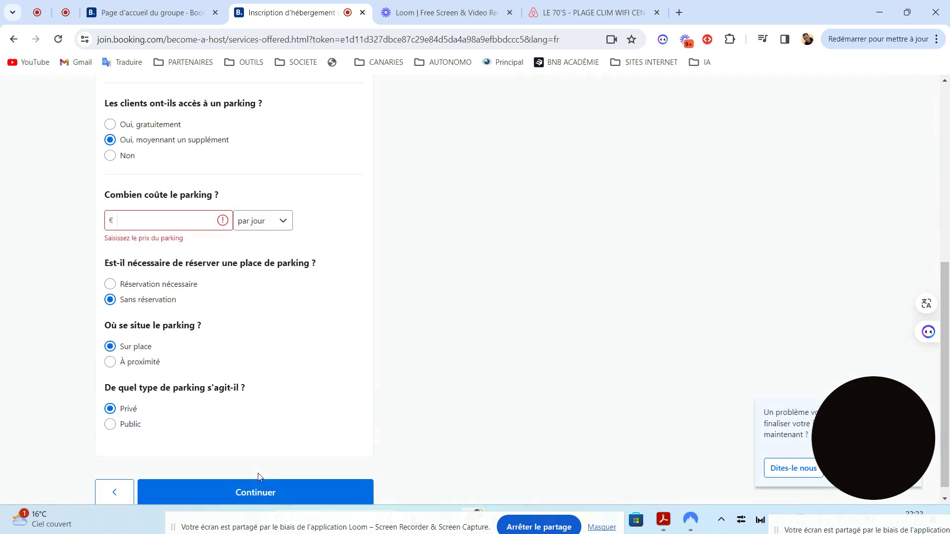
{"action": "left_click", "coordinate": [146, 220]}
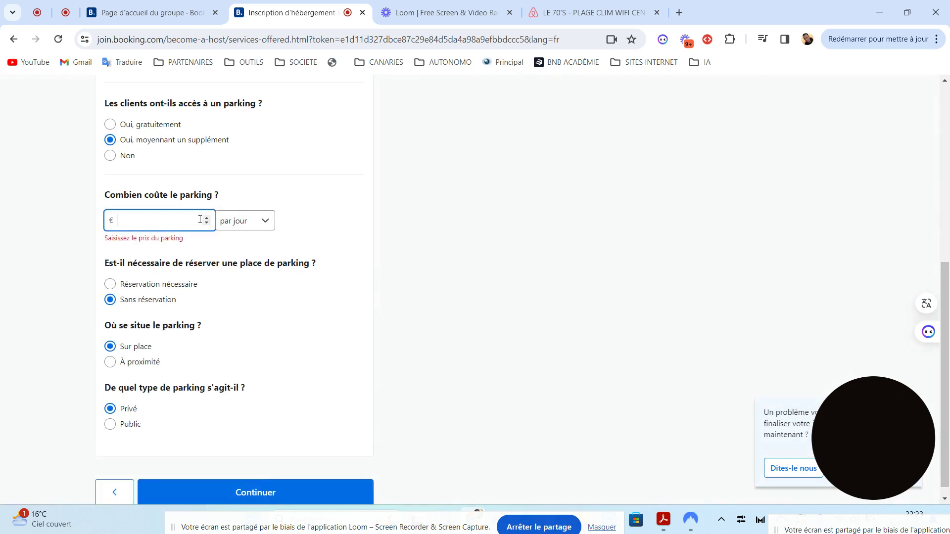
{"action": "left_click", "coordinate": [111, 156]}
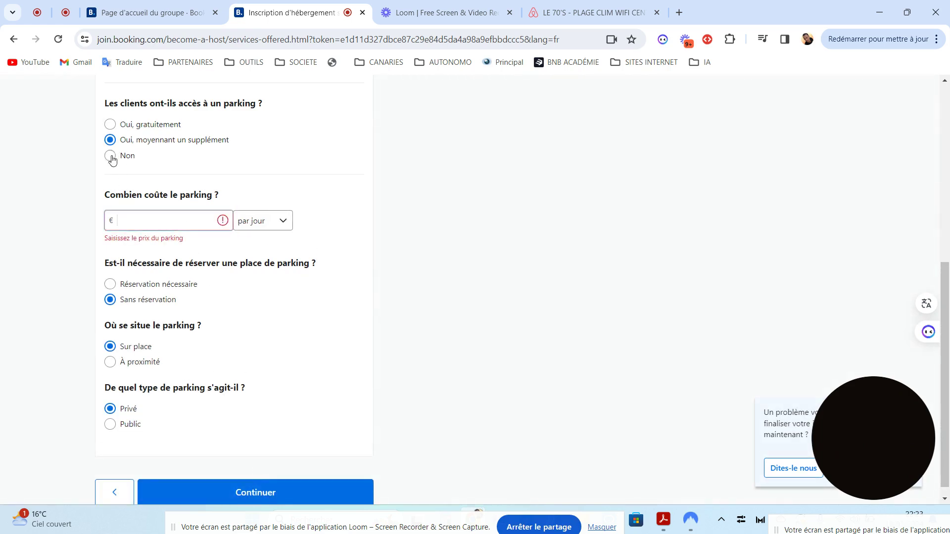
{"action": "left_click", "coordinate": [212, 478]}
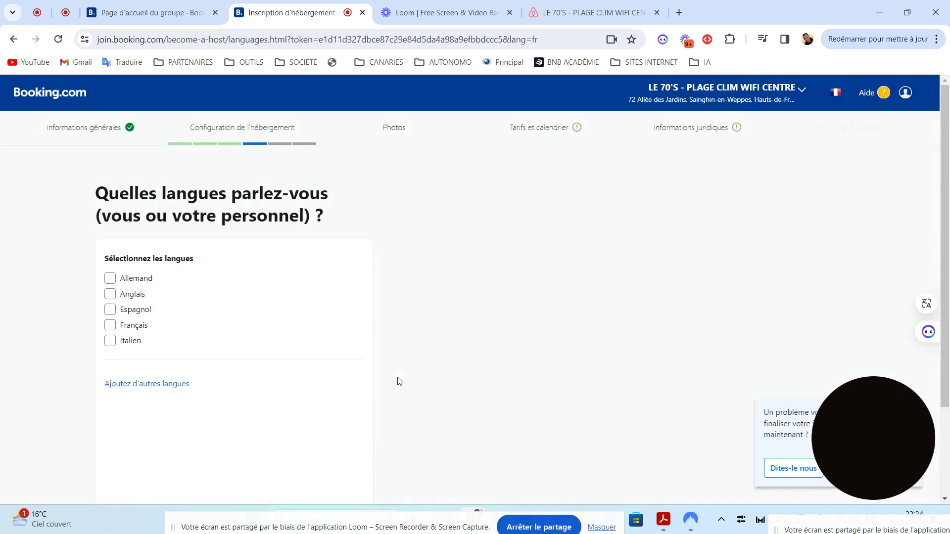
- Tick all five listed languages, then clear them all again
{"action": "scroll", "coordinate": [948, 260], "scroll_direction": "down", "scroll_amount": 2}
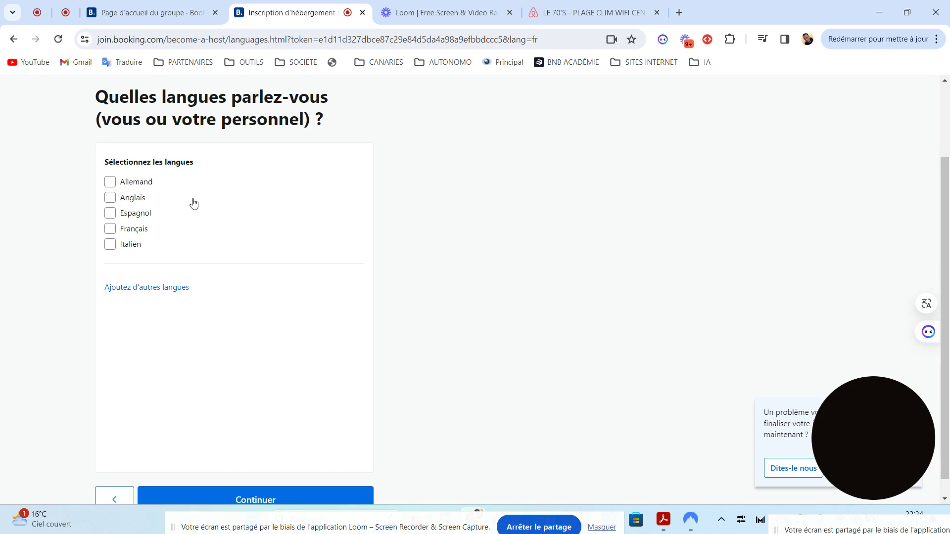
{"action": "left_click", "coordinate": [111, 186]}
{"action": "left_click", "coordinate": [111, 199]}
{"action": "left_click", "coordinate": [111, 214]}
{"action": "left_click", "coordinate": [111, 231]}
{"action": "left_click", "coordinate": [110, 246]}
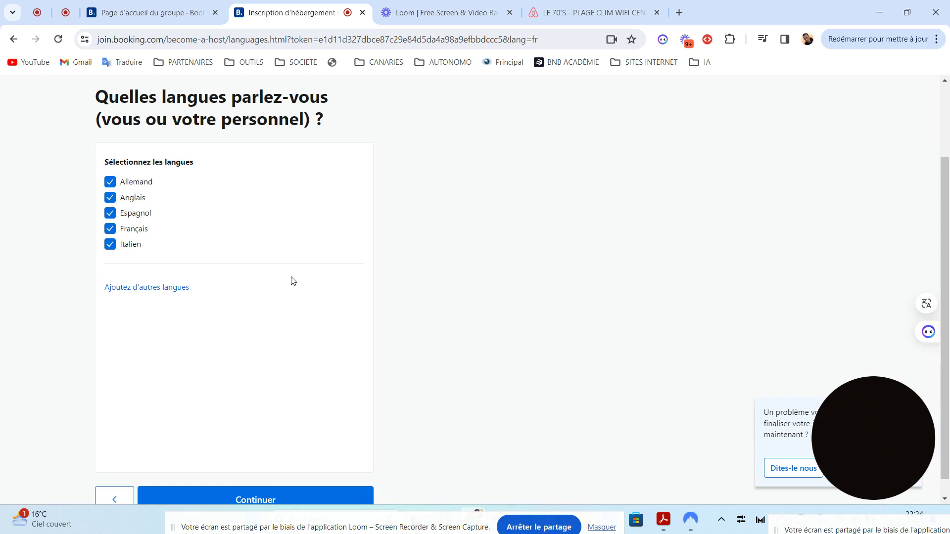
{"action": "left_click", "coordinate": [111, 182]}
{"action": "left_click", "coordinate": [110, 197]}
{"action": "left_click", "coordinate": [111, 213]}
{"action": "left_click", "coordinate": [111, 231]}
{"action": "left_click", "coordinate": [110, 245]}
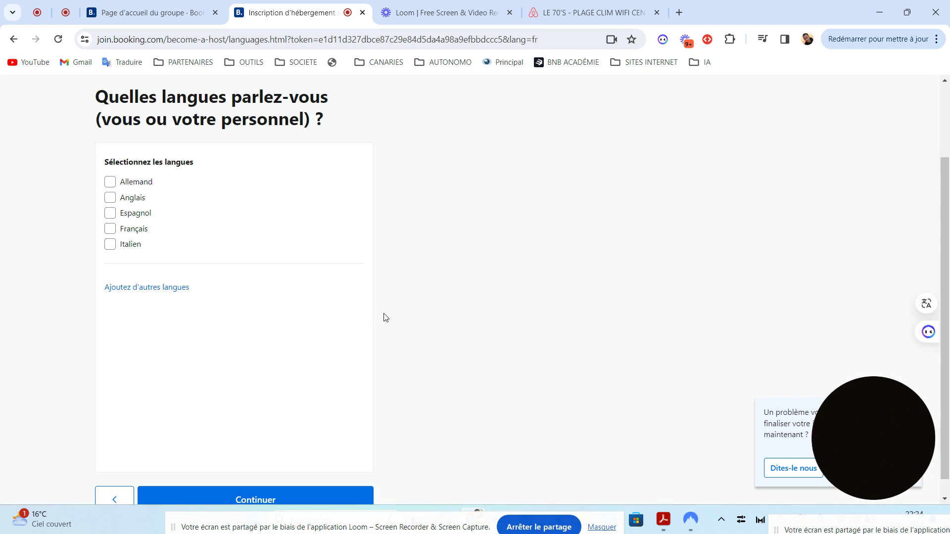
- Select Allemand and Anglais as the spoken languages and submit them
{"action": "left_click_drag", "start_coordinate": [907, 421], "coordinate": [784, 165]}
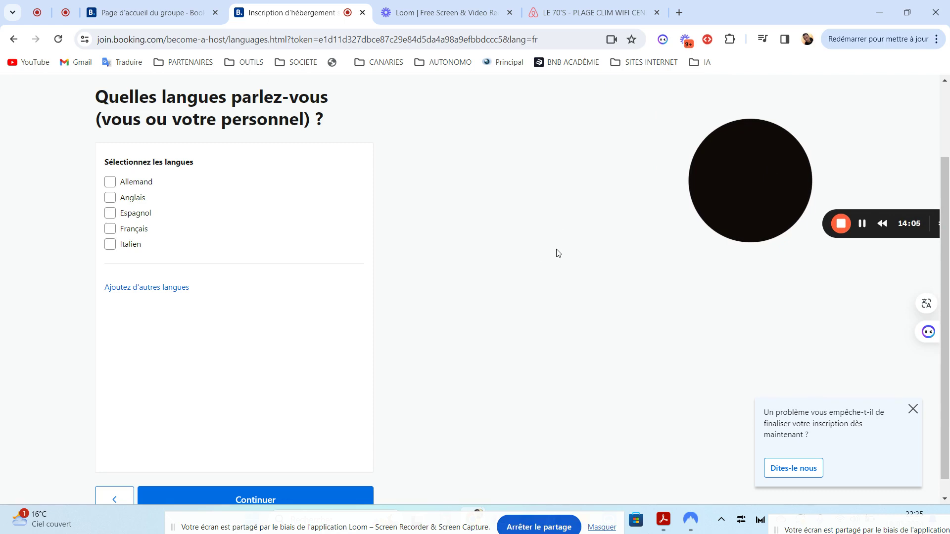
{"action": "left_click_drag", "start_coordinate": [724, 188], "coordinate": [750, 194]}
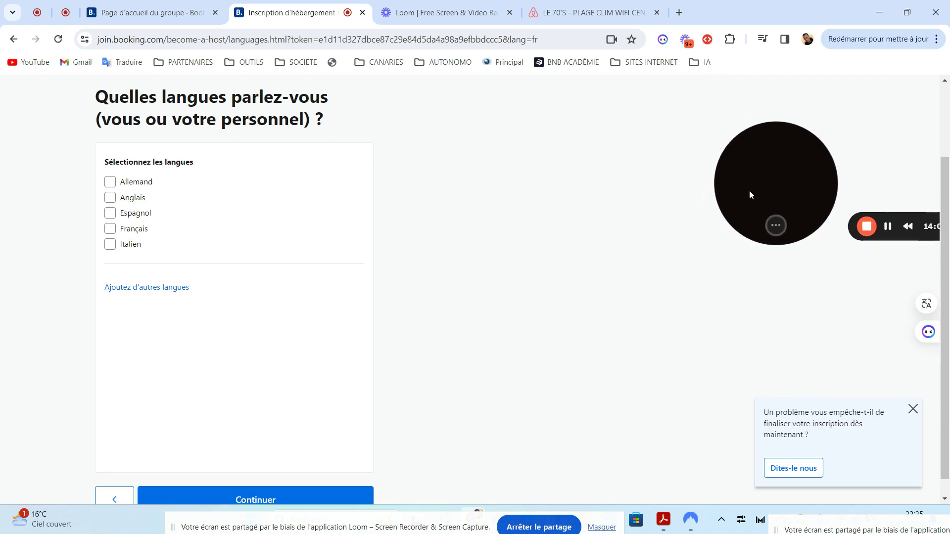
{"action": "left_click", "coordinate": [110, 182]}
{"action": "left_click", "coordinate": [111, 199]}
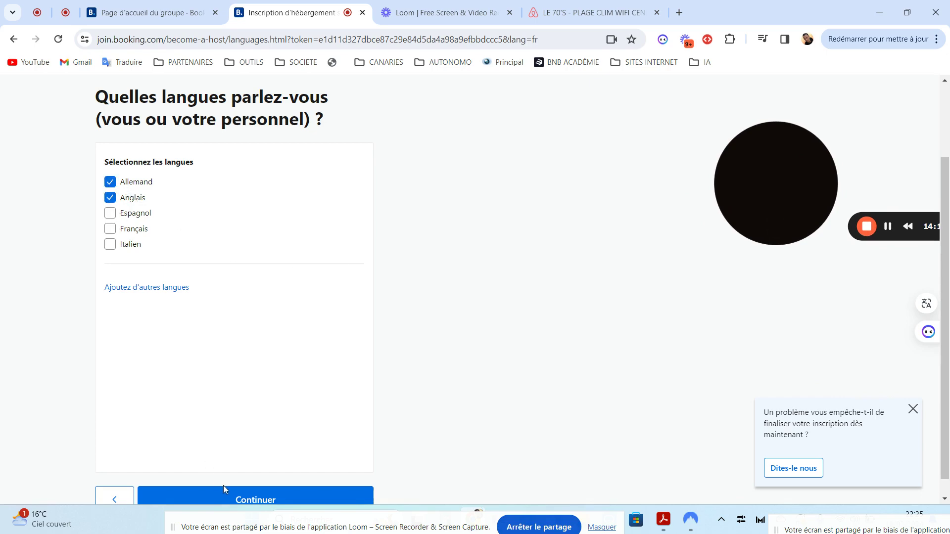
{"action": "left_click", "coordinate": [221, 499]}
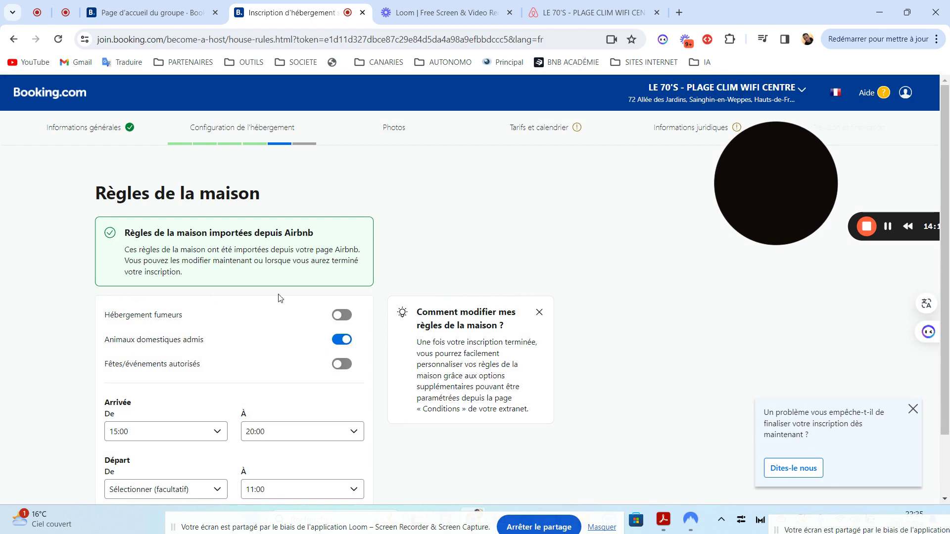
- Check the Départ 'De' time list without changes and accept the imported house rules
{"action": "scroll", "coordinate": [948, 252], "scroll_direction": "down", "scroll_amount": 2}
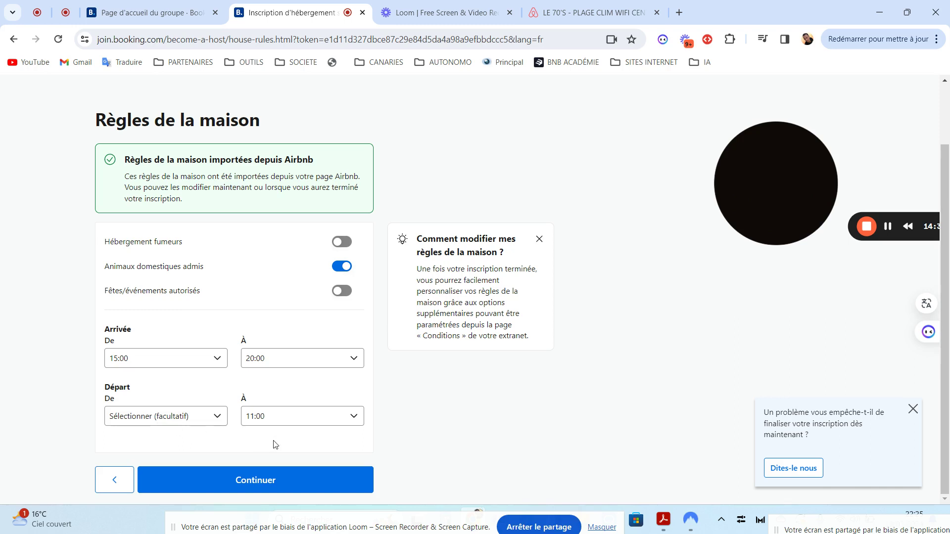
{"action": "left_click", "coordinate": [188, 418]}
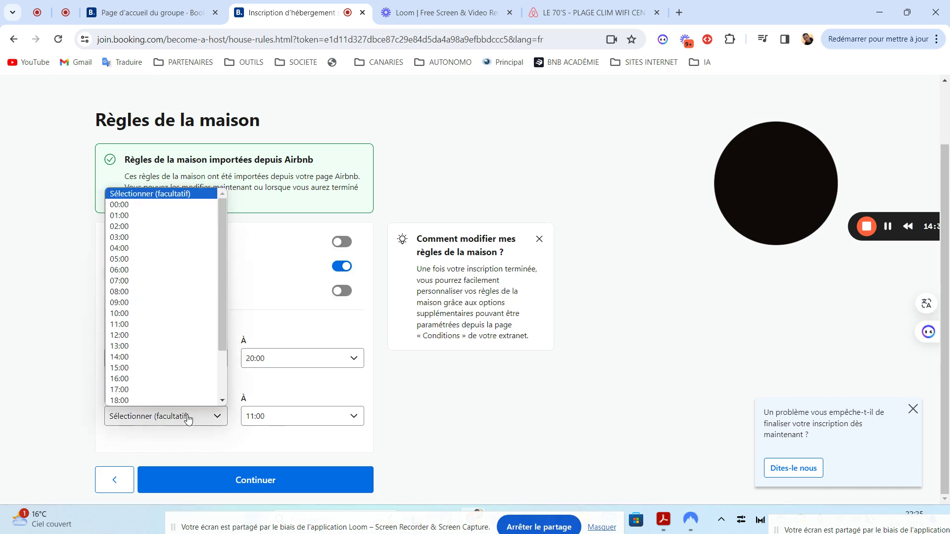
{"action": "left_click", "coordinate": [304, 281]}
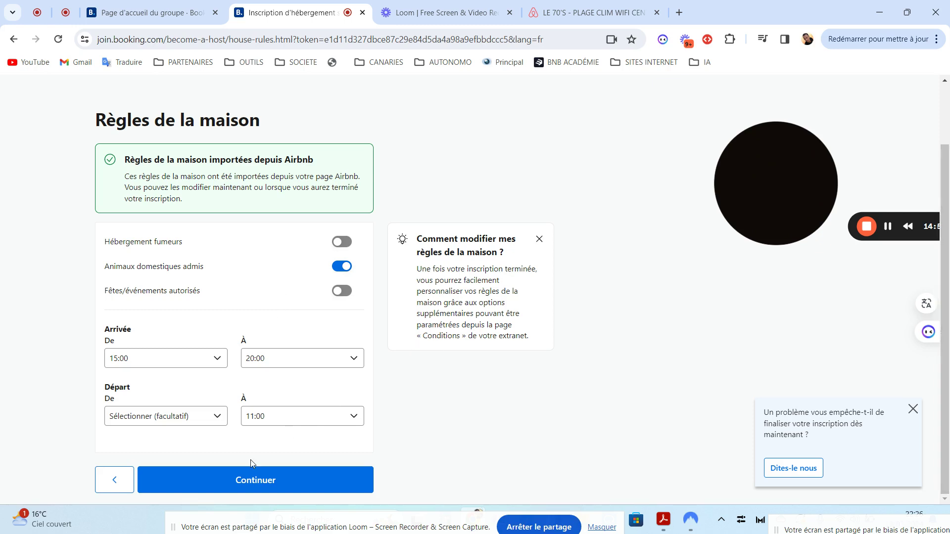
{"action": "left_click", "coordinate": [256, 483]}
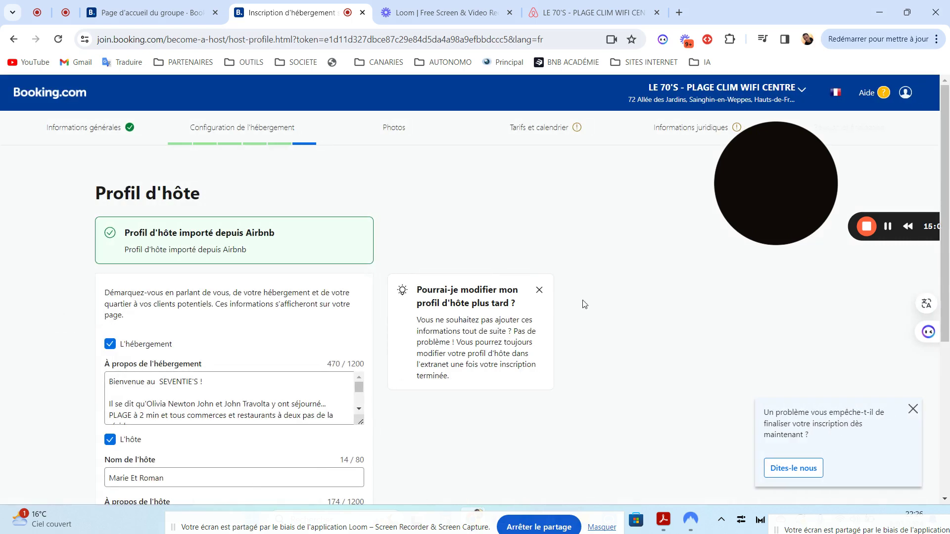
- Review the imported accommodation, host and neighbourhood texts and accept the host profile
{"action": "scroll", "coordinate": [948, 235], "scroll_direction": "down", "scroll_amount": 3}
{"action": "left_click_drag", "start_coordinate": [948, 235], "coordinate": [949, 283]}
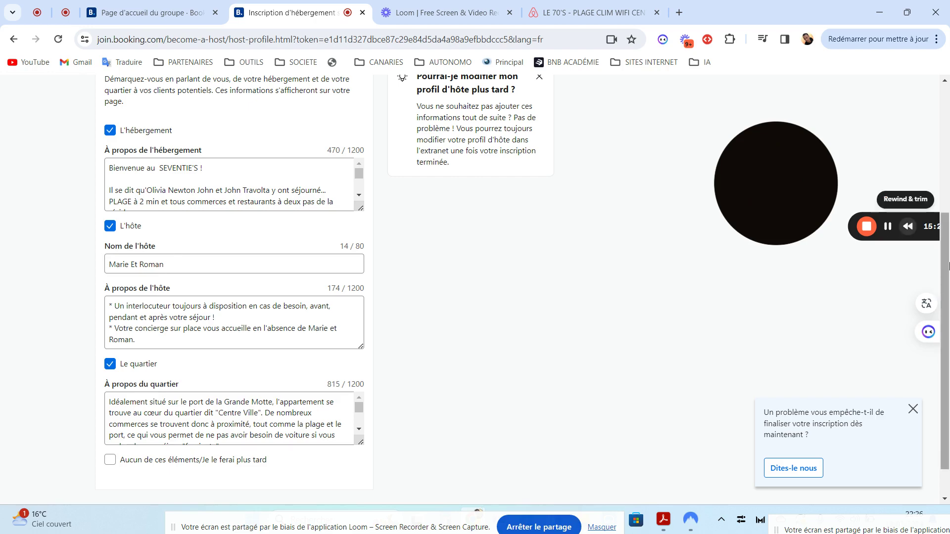
{"action": "scroll", "coordinate": [946, 209], "scroll_direction": "up", "scroll_amount": 2}
{"action": "scroll", "coordinate": [946, 209], "scroll_direction": "up", "scroll_amount": 2}
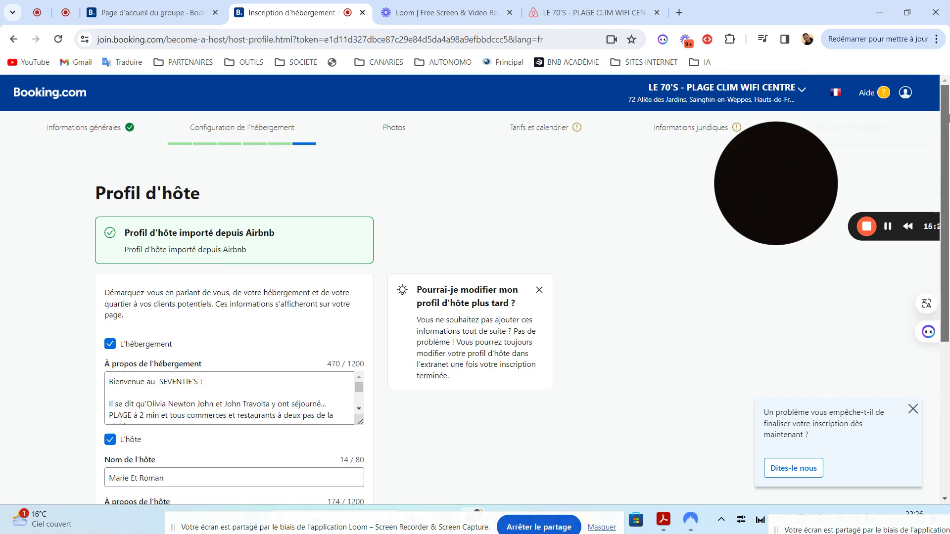
{"action": "scroll", "coordinate": [945, 223], "scroll_direction": "down", "scroll_amount": 5}
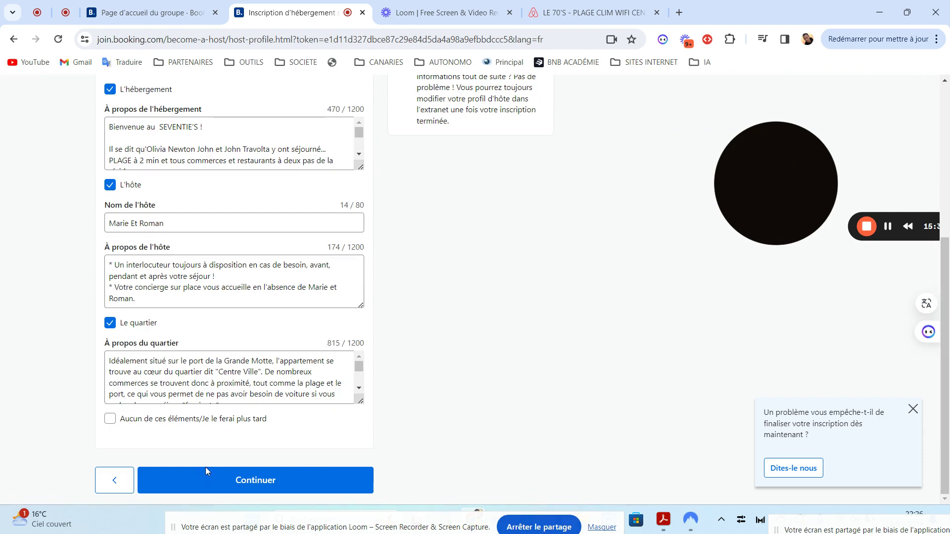
{"action": "left_click", "coordinate": [247, 481]}
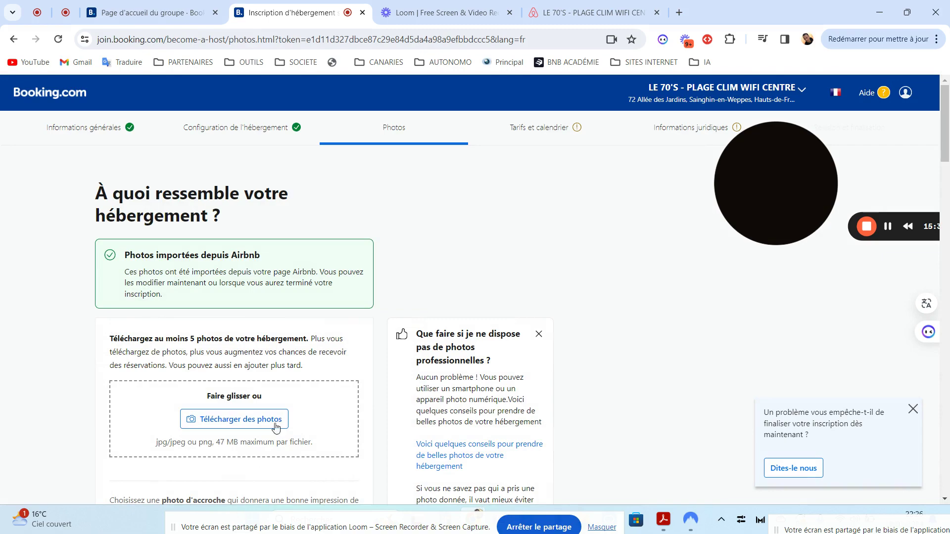
- Review the imported Airbnb photos and cancel the 'Télécharger des photos' file picker
{"action": "left_click_drag", "start_coordinate": [949, 118], "coordinate": [909, 478]}
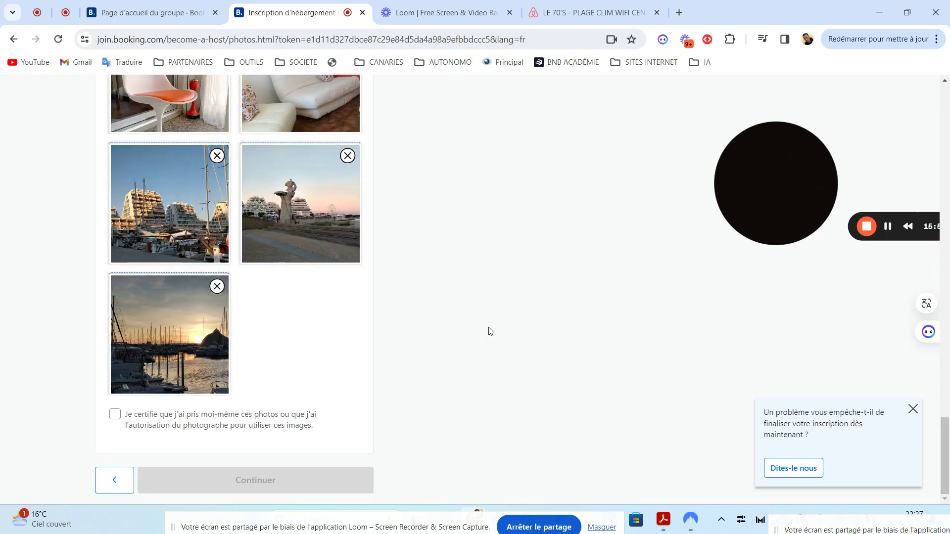
{"action": "mouse_move", "coordinate": [948, 439]}
{"action": "left_mouse_down"}
{"action": "mouse_move", "coordinate": [939, 122]}
{"action": "mouse_move", "coordinate": [948, 447]}
{"action": "left_mouse_up"}
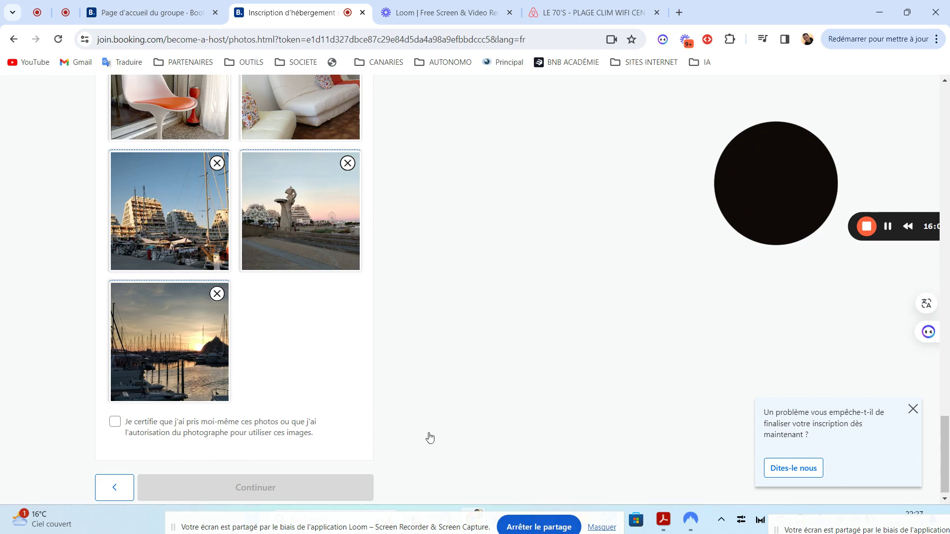
{"action": "left_click_drag", "start_coordinate": [949, 447], "coordinate": [921, 117]}
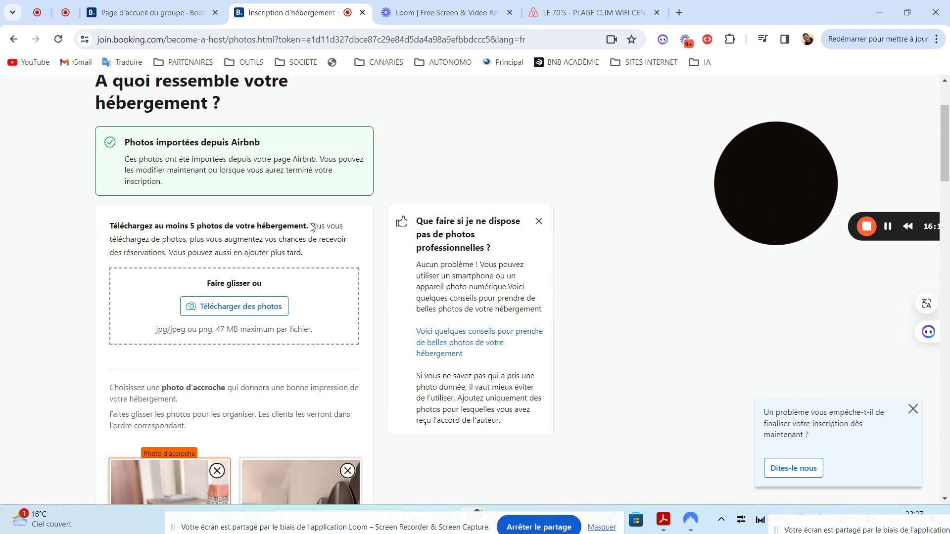
{"action": "left_click", "coordinate": [232, 310]}
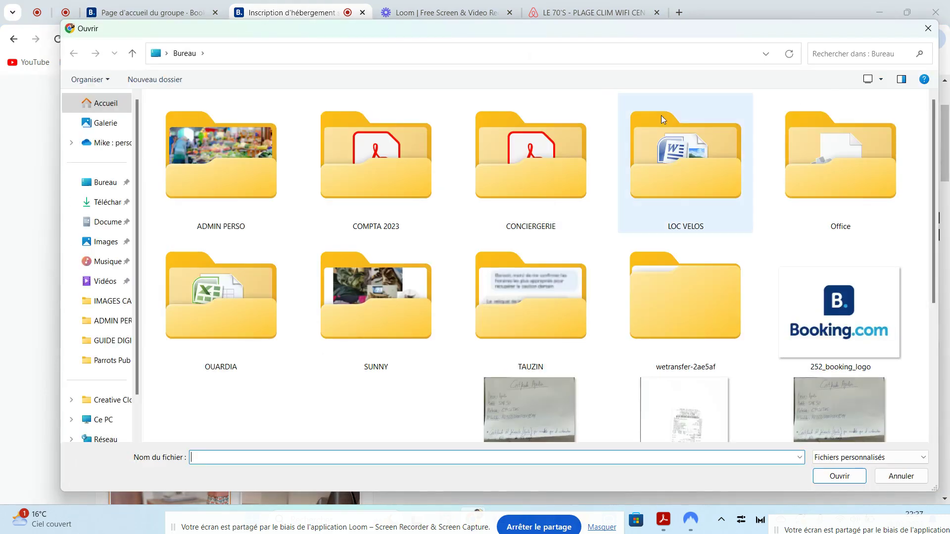
{"action": "left_click", "coordinate": [925, 27]}
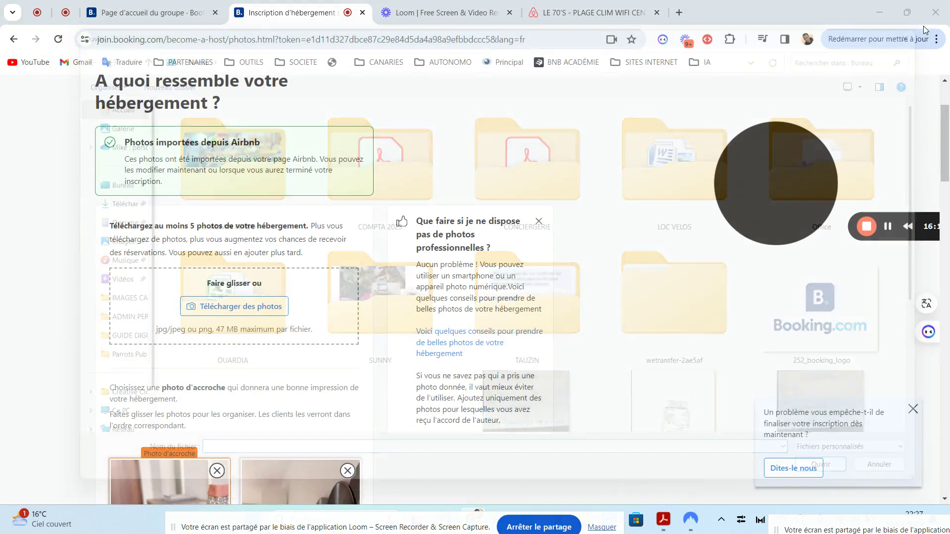
- Tick the photo-rights certification checkbox under the photo grid and continue to booking mode
{"action": "left_click_drag", "start_coordinate": [945, 161], "coordinate": [947, 470]}
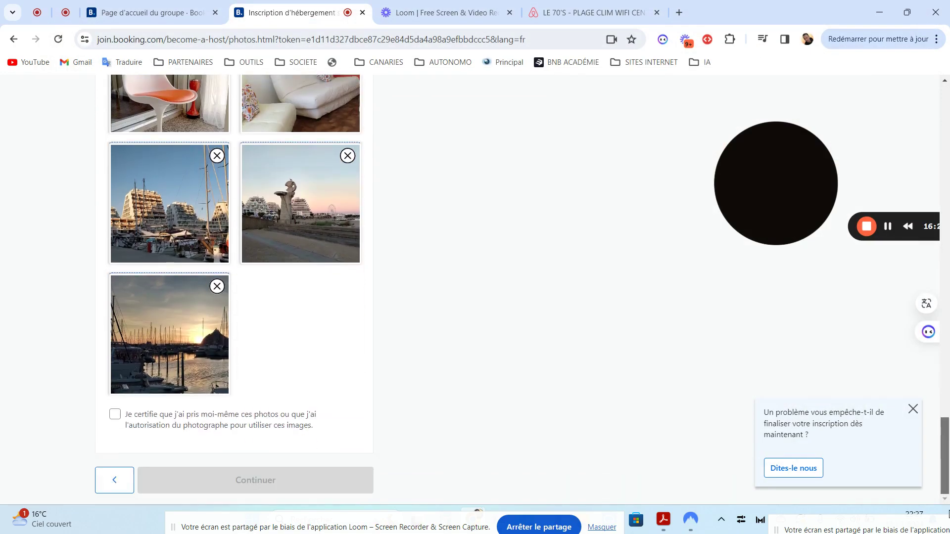
{"action": "left_click", "coordinate": [115, 415]}
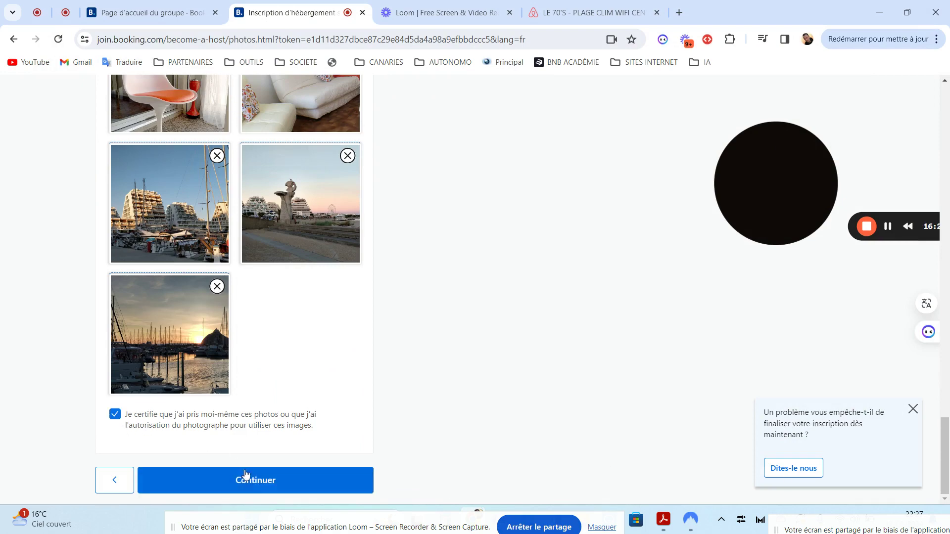
{"action": "left_click", "coordinate": [244, 478]}
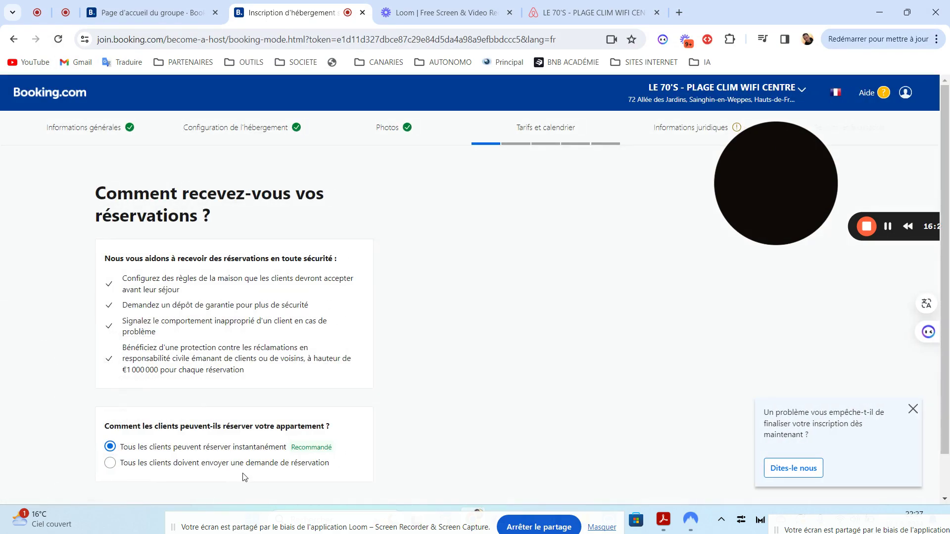
- Keep 'Tous les clients peuvent réserver instantanément' selected and continue to Paiements
{"action": "left_click_drag", "start_coordinate": [947, 241], "coordinate": [949, 283]}
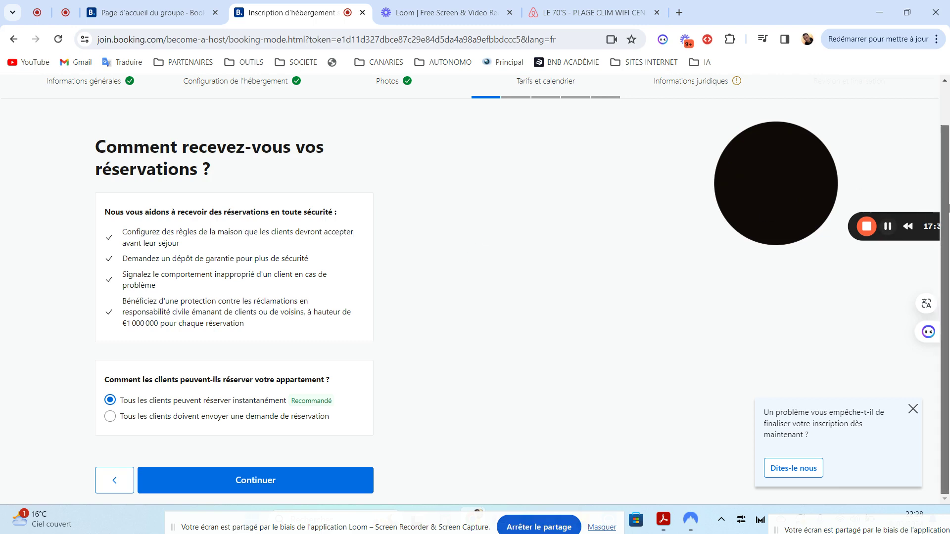
{"action": "scroll", "coordinate": [949, 238], "scroll_direction": "up", "scroll_amount": 1}
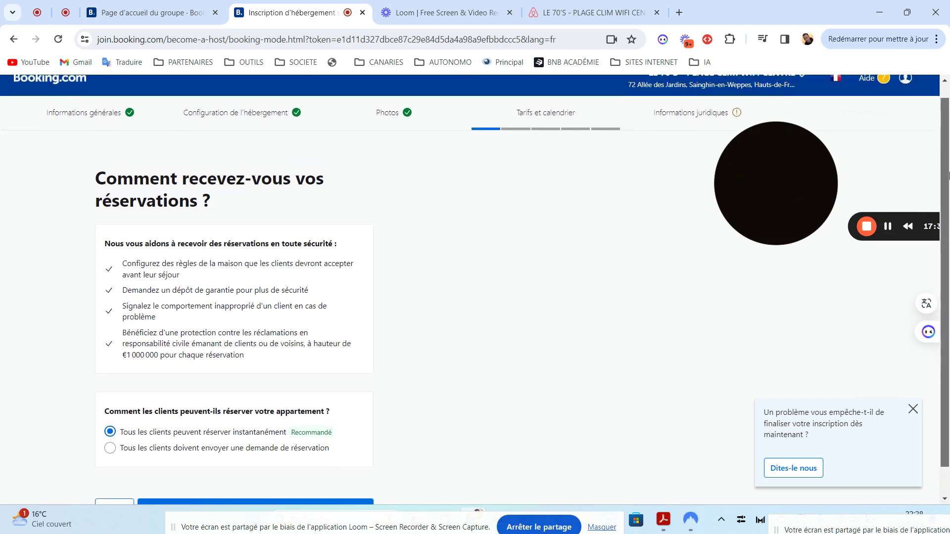
{"action": "scroll", "coordinate": [949, 254], "scroll_direction": "down", "scroll_amount": 1}
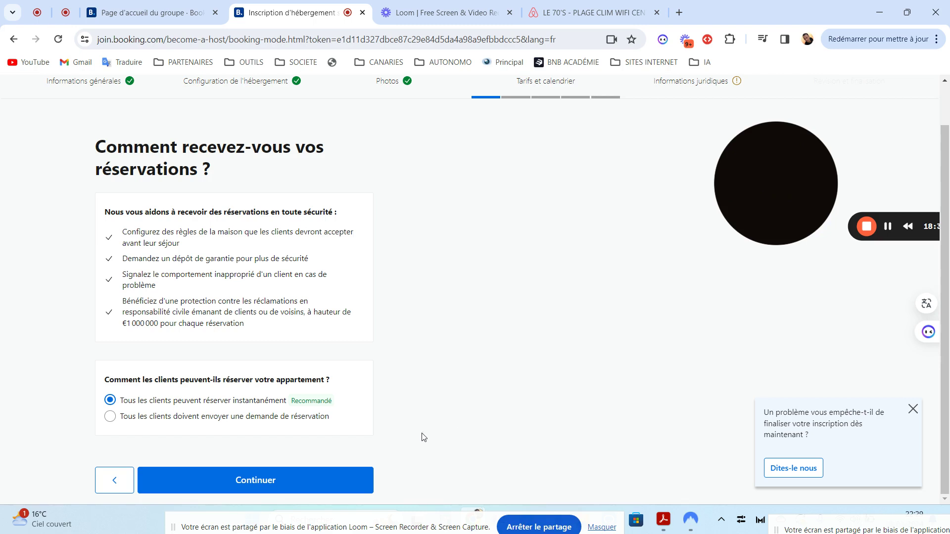
{"action": "left_click", "coordinate": [295, 480]}
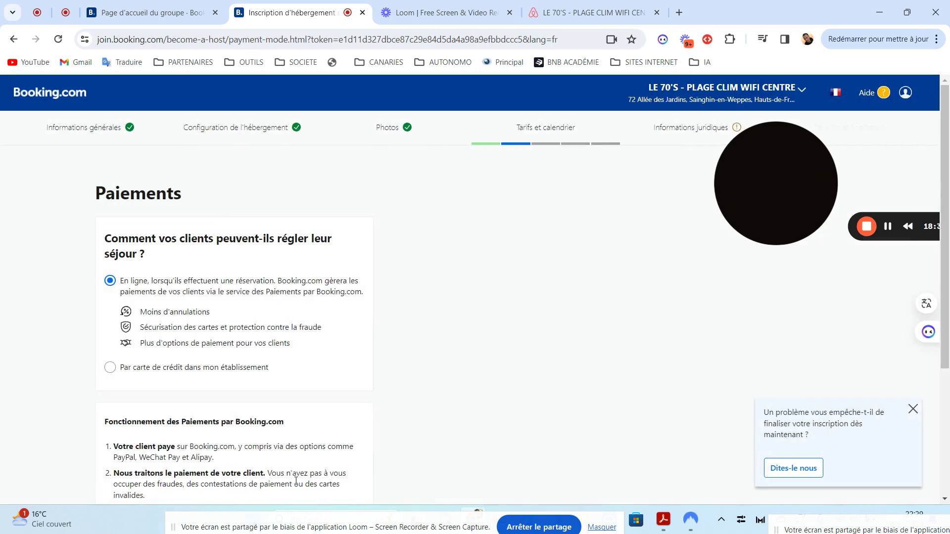
- Compare payment options, trying credit card at the property and expanding 'En savoir plus' on transaction costs
{"action": "left_click_drag", "start_coordinate": [949, 153], "coordinate": [941, 200]}
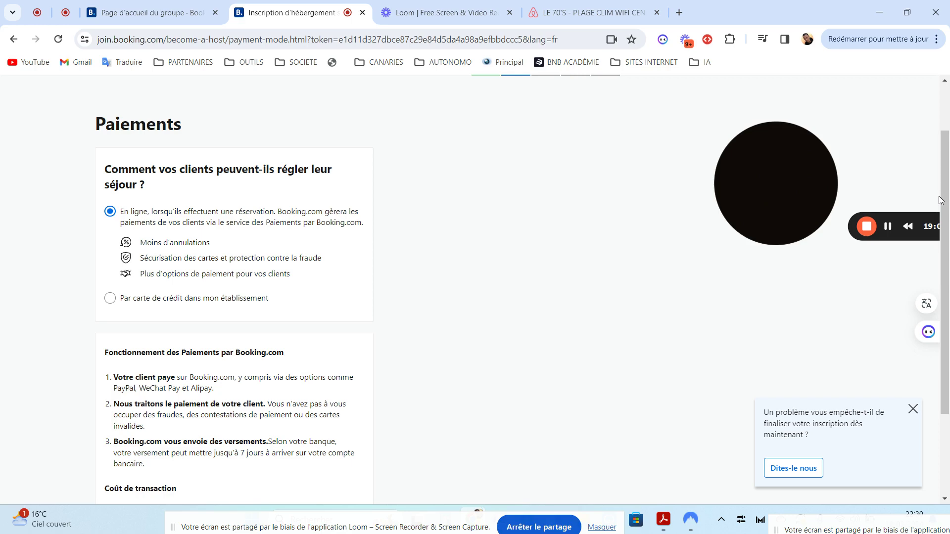
{"action": "left_click_drag", "start_coordinate": [941, 200], "coordinate": [933, 237]}
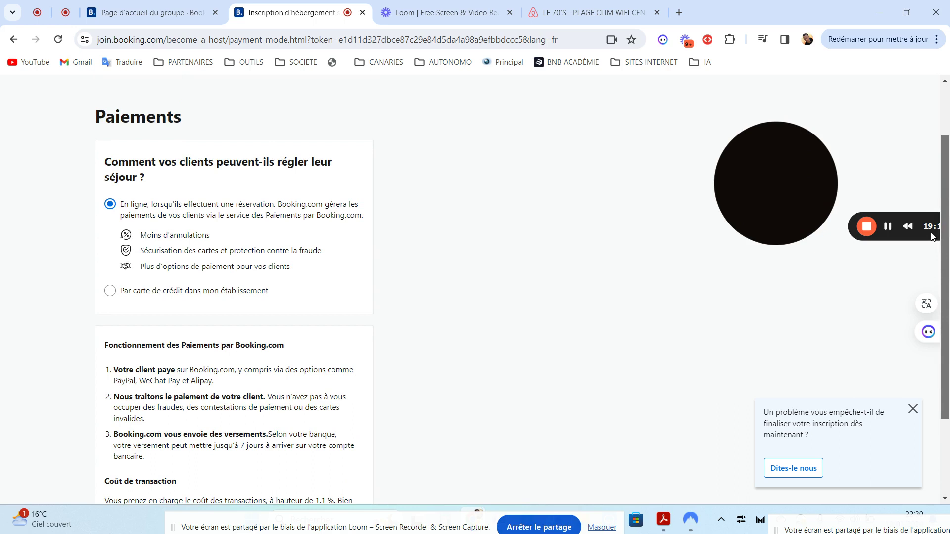
{"action": "left_click_drag", "start_coordinate": [932, 236], "coordinate": [940, 324]}
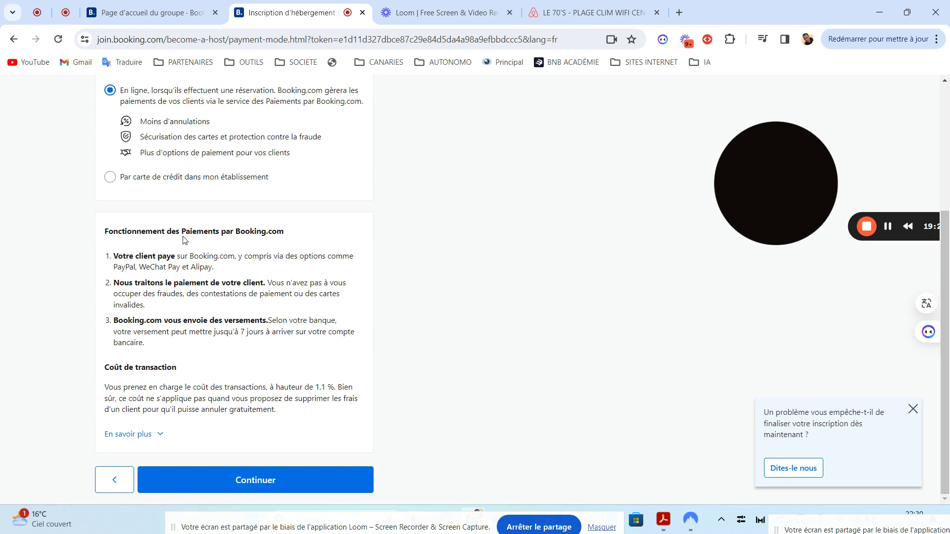
{"action": "scroll", "coordinate": [949, 268], "scroll_direction": "up", "scroll_amount": 3}
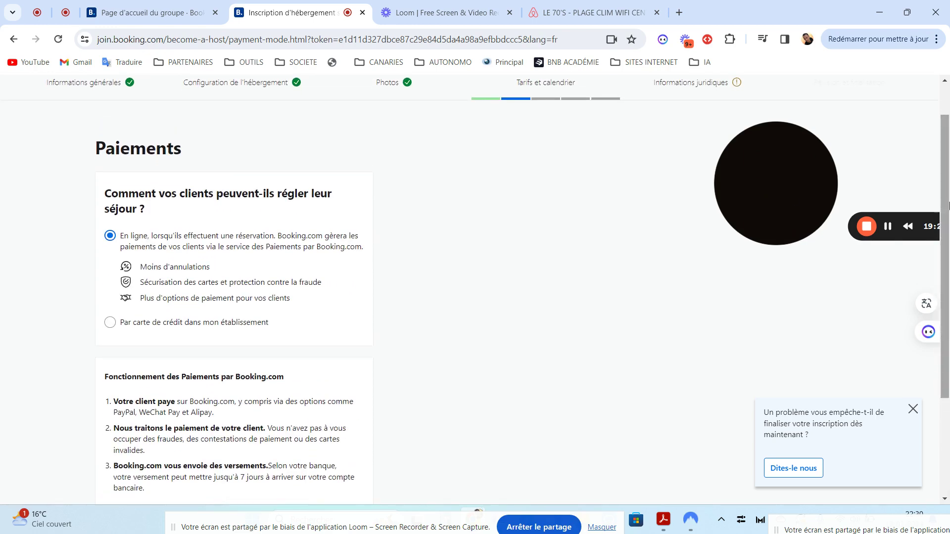
{"action": "scroll", "coordinate": [948, 257], "scroll_direction": "down", "scroll_amount": 2}
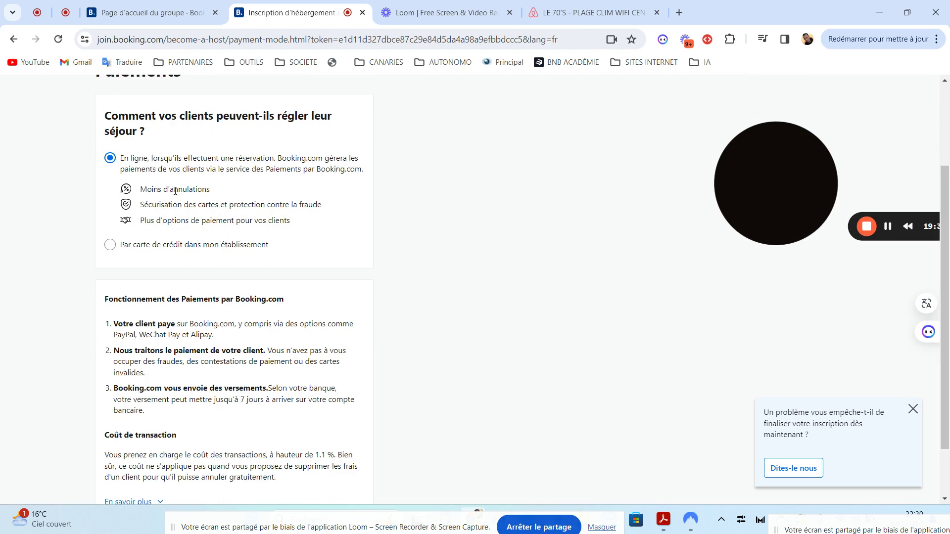
{"action": "left_click", "coordinate": [112, 247]}
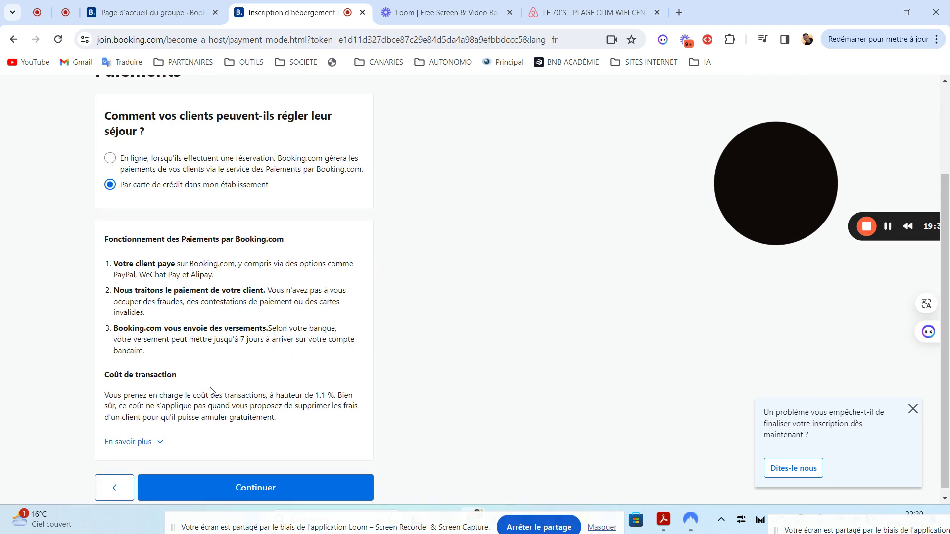
{"action": "left_click_drag", "start_coordinate": [948, 188], "coordinate": [948, 195]}
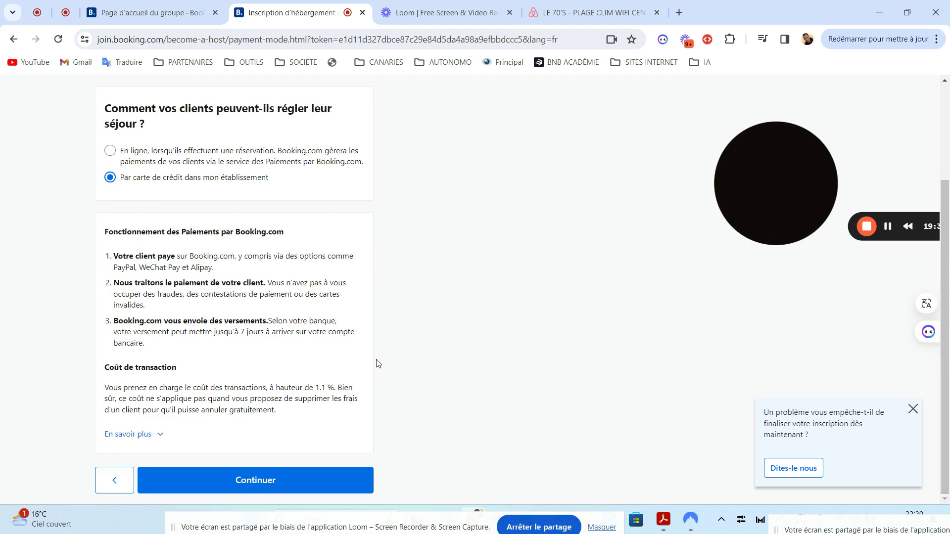
{"action": "left_click", "coordinate": [153, 435]}
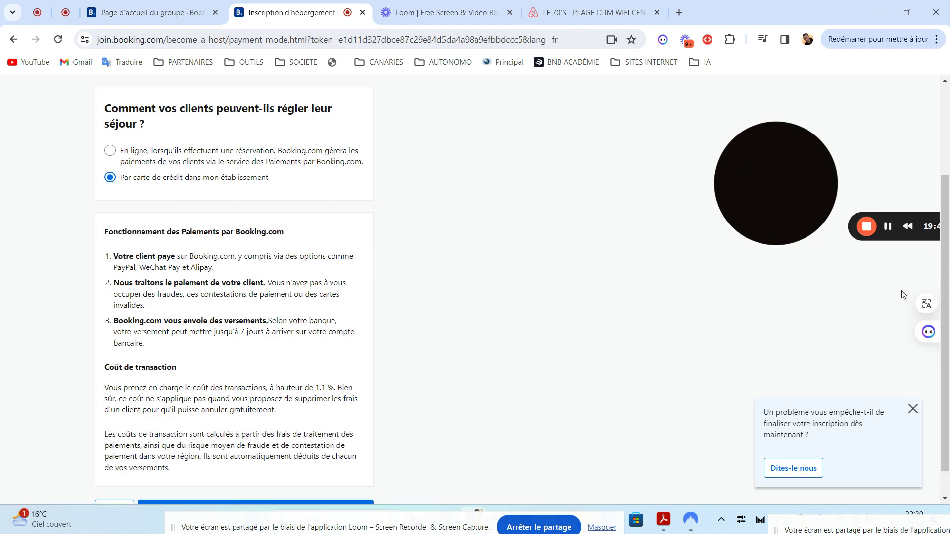
- Select 'En ligne' payment through Booking.com and continue to the Tarif par nuit page
{"action": "left_click_drag", "start_coordinate": [948, 292], "coordinate": [948, 379]}
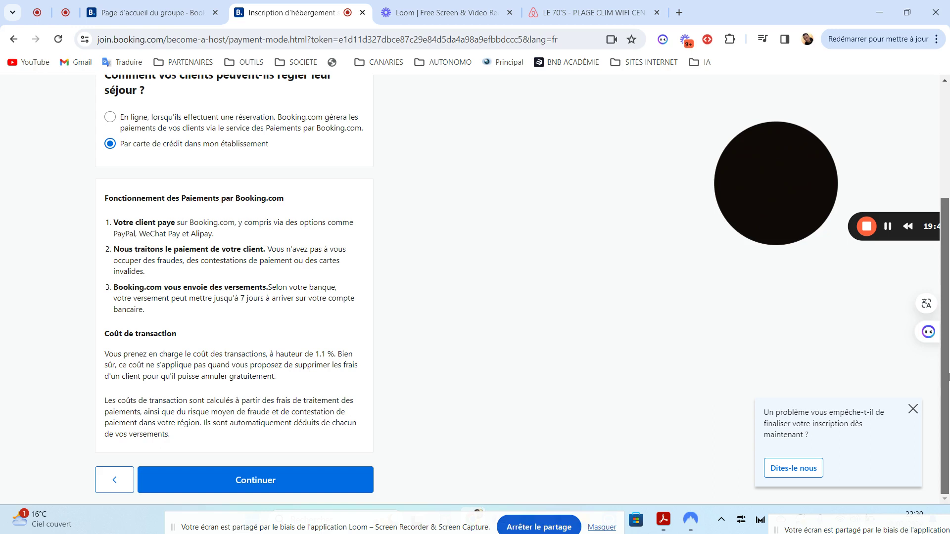
{"action": "left_click_drag", "start_coordinate": [948, 351], "coordinate": [940, 242]}
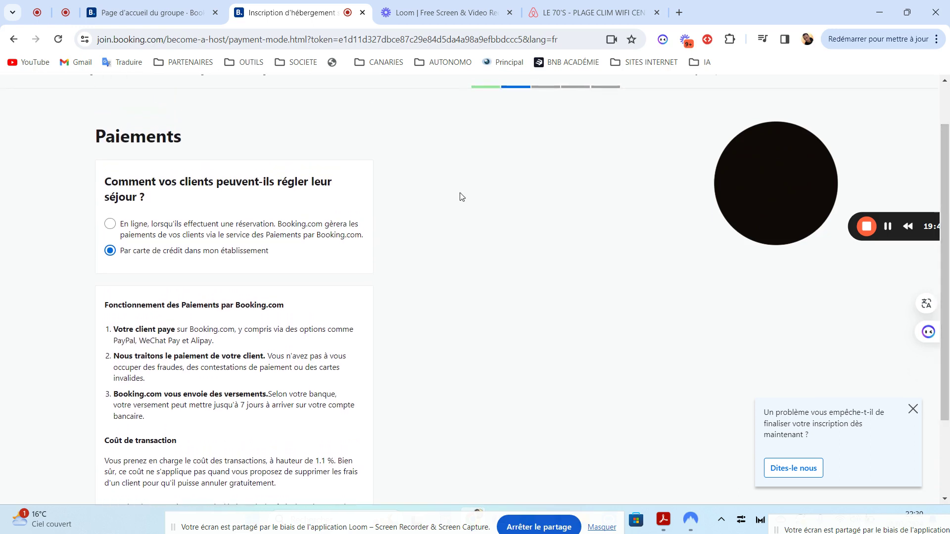
{"action": "left_click", "coordinate": [125, 228]}
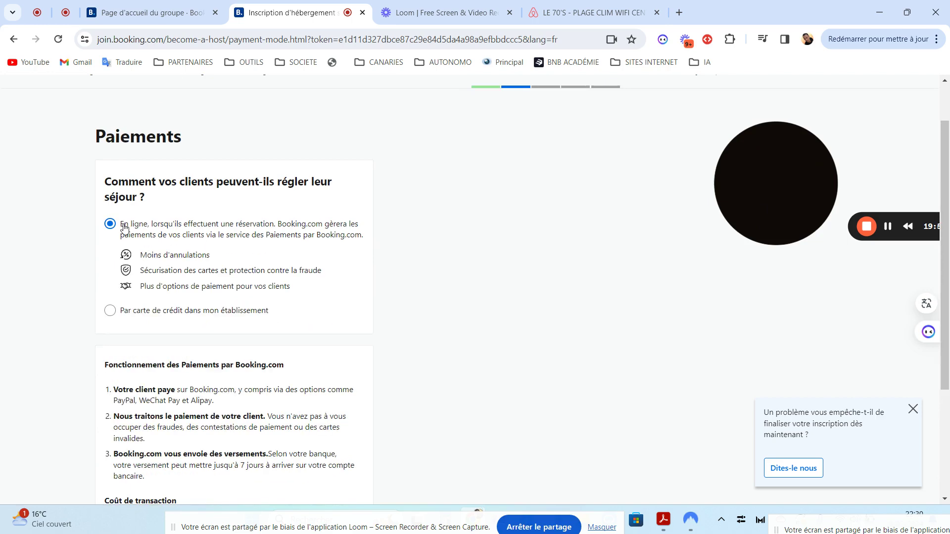
{"action": "scroll", "coordinate": [949, 409], "scroll_direction": "down", "scroll_amount": 1}
{"action": "scroll", "coordinate": [948, 409], "scroll_direction": "down", "scroll_amount": 3}
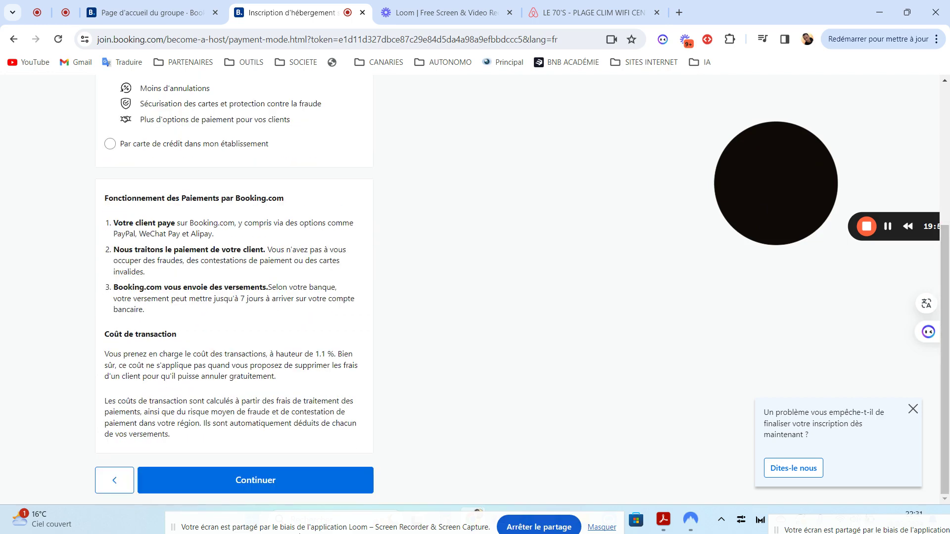
{"action": "left_click", "coordinate": [263, 482]}
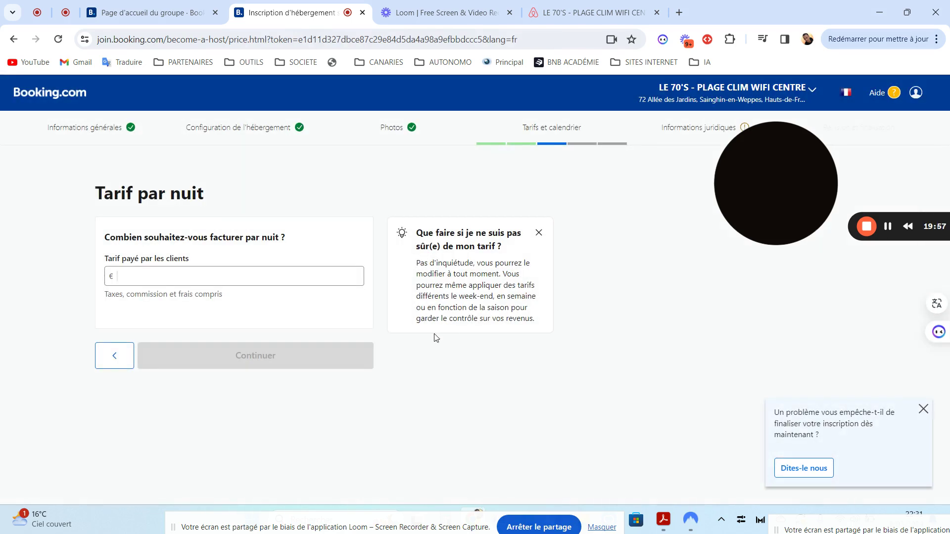
- Enter 118,50 € in 'Tarif payé par les clients', keep the 20 % discount, and continue to Plans tarifaires
{"action": "left_click", "coordinate": [230, 280]}
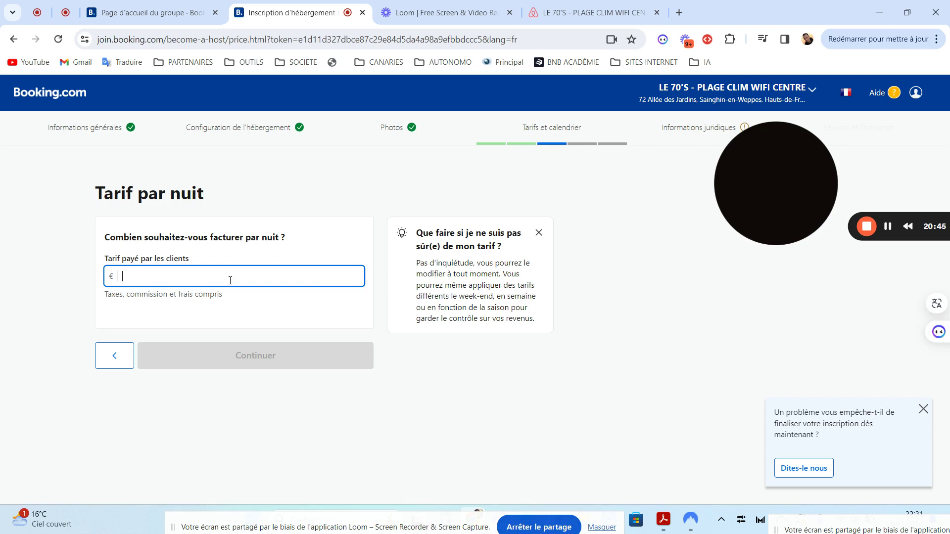
{"action": "type", "text": "100"}
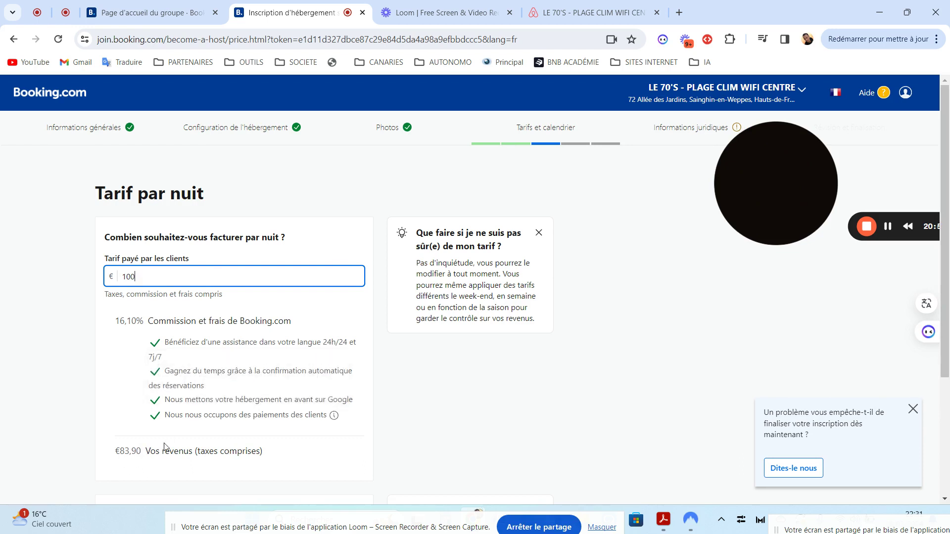
{"action": "key", "text": "BackSpace"}
{"action": "key", "text": "BackSpace"}
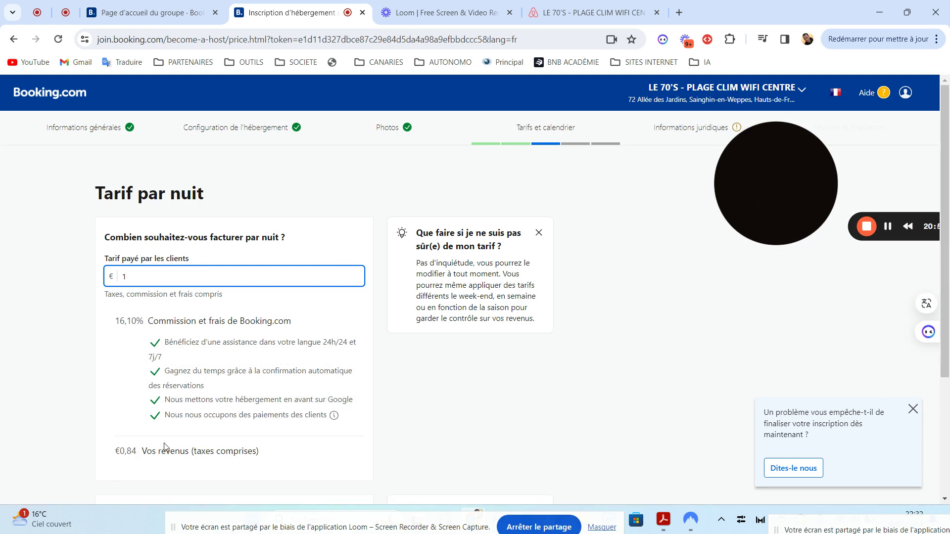
{"action": "type", "text": "17"}
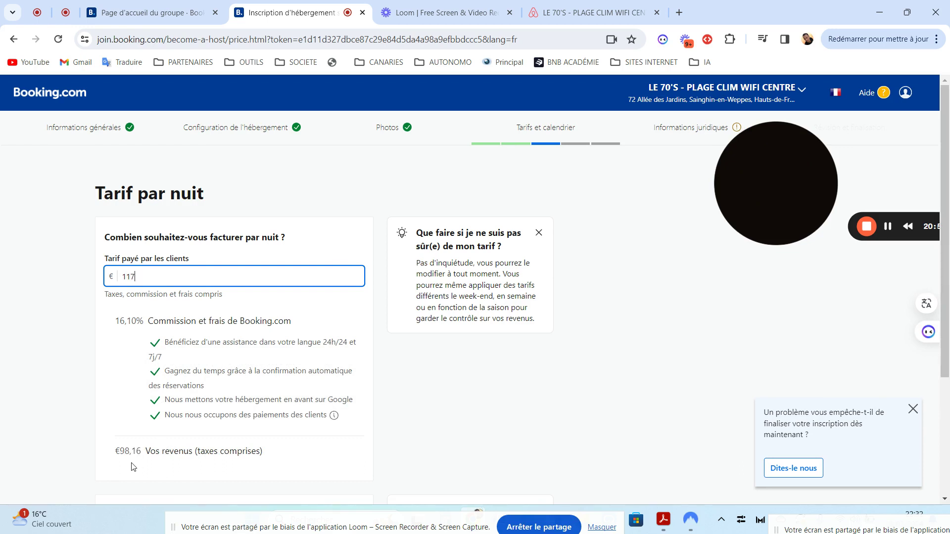
{"action": "scroll", "coordinate": [948, 241], "scroll_direction": "down", "scroll_amount": 2}
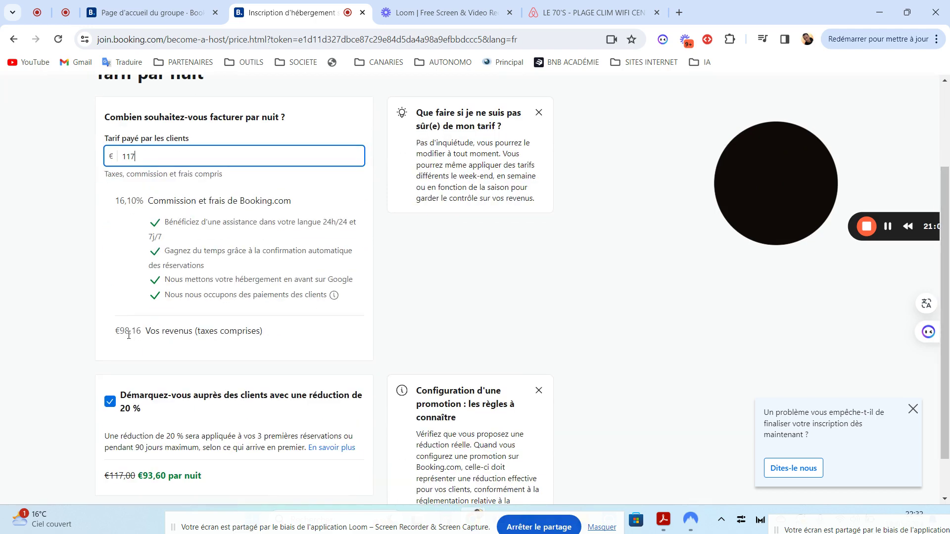
{"action": "key", "text": "BackSpace"}
{"action": "key", "text": "BackSpace"}
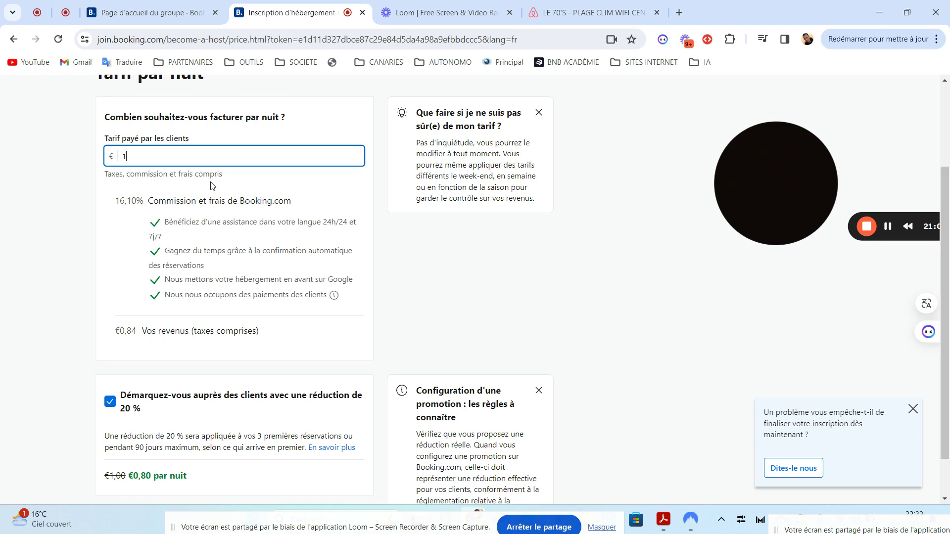
{"action": "type", "text": "18.5"}
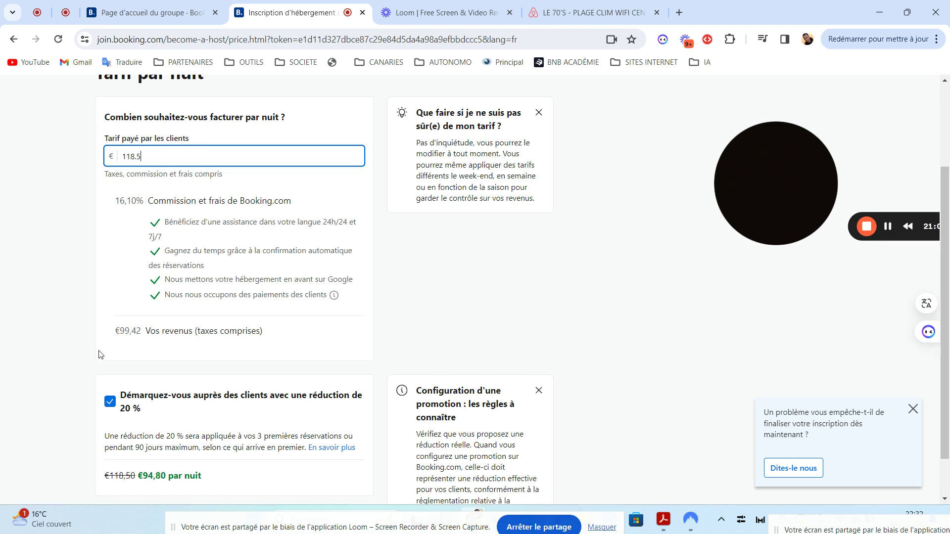
{"action": "scroll", "coordinate": [949, 270], "scroll_direction": "down", "scroll_amount": 2}
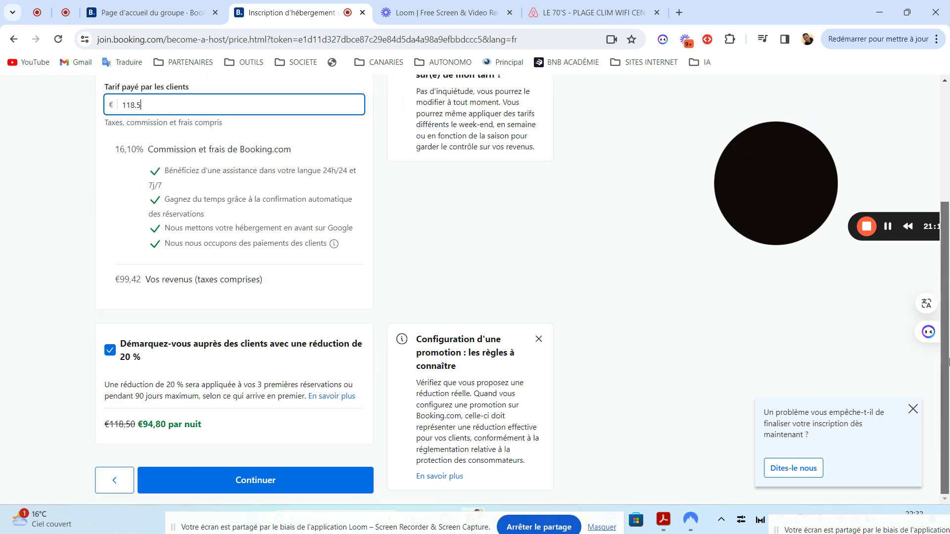
{"action": "left_click", "coordinate": [913, 409]}
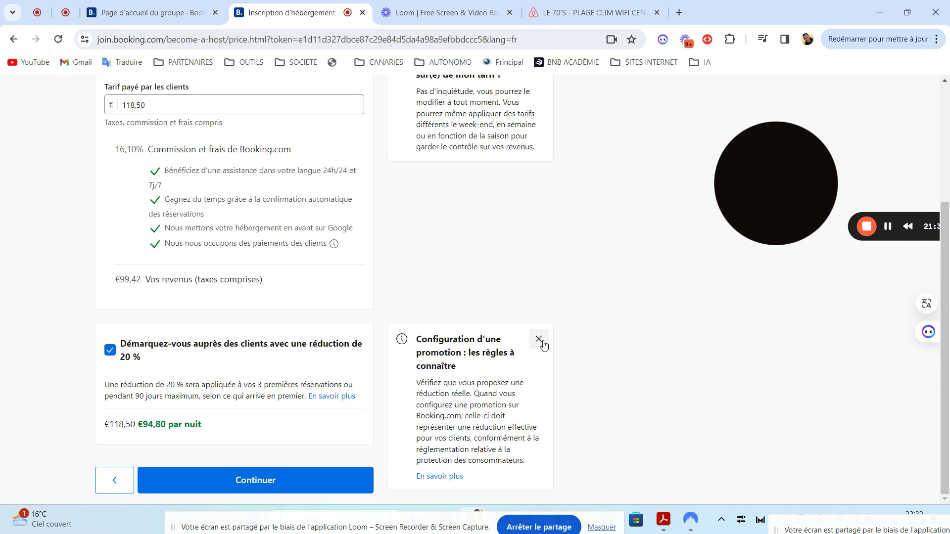
{"action": "scroll", "coordinate": [948, 324], "scroll_direction": "up", "scroll_amount": 1}
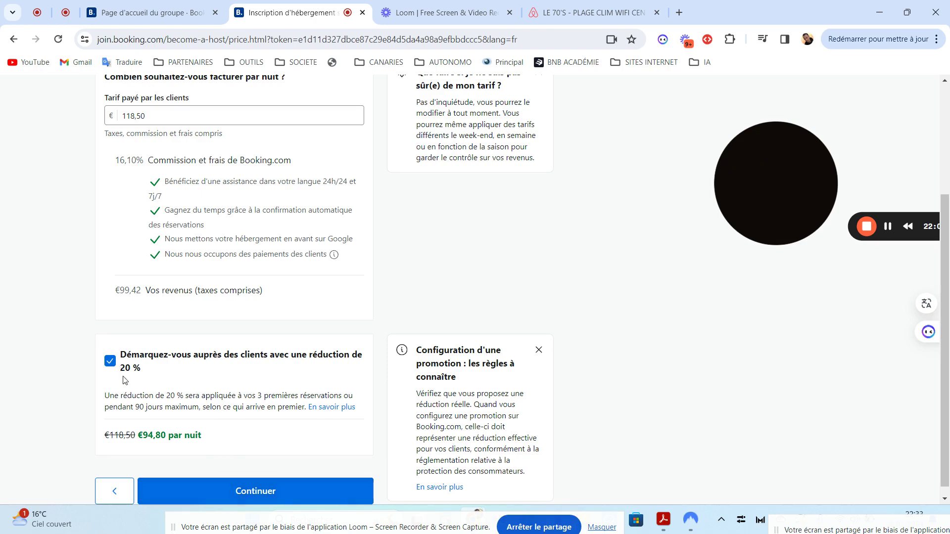
{"action": "left_click", "coordinate": [237, 497]}
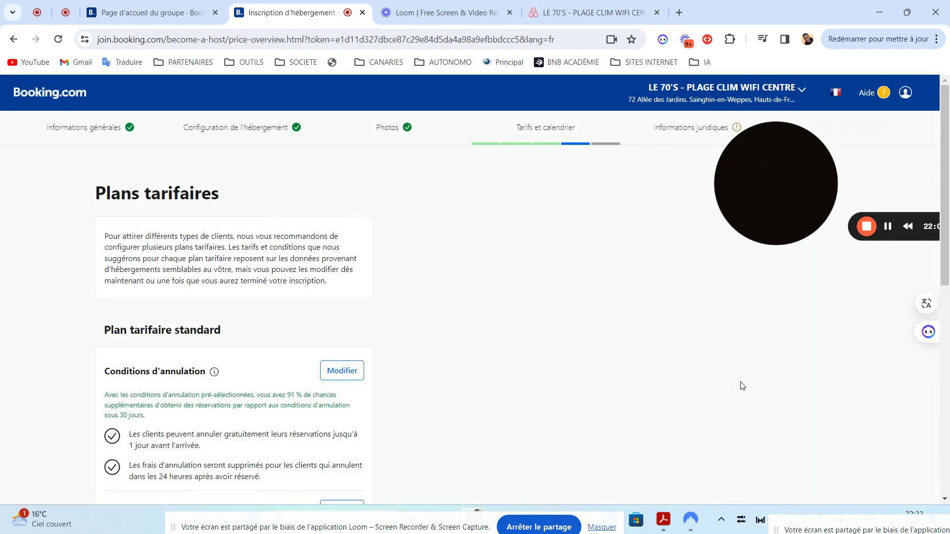
{"action": "scroll", "coordinate": [949, 237], "scroll_direction": "down", "scroll_amount": 3}
{"action": "scroll", "coordinate": [948, 238], "scroll_direction": "down", "scroll_amount": 5}
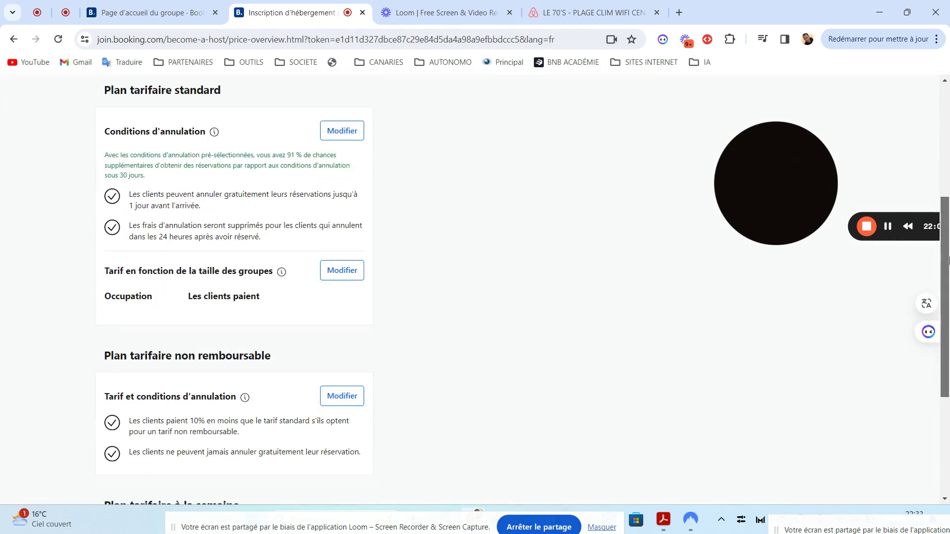
{"action": "left_click_drag", "start_coordinate": [949, 342], "coordinate": [930, 253]}
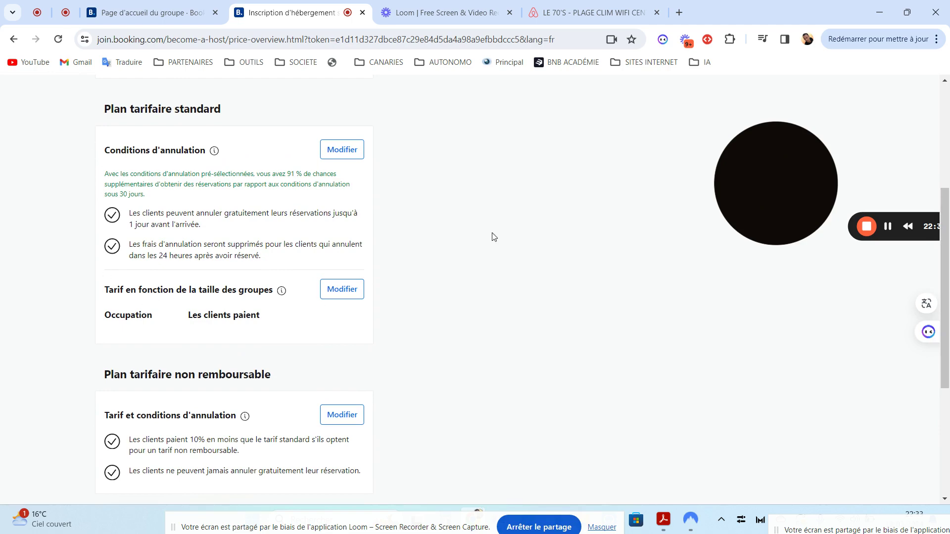
{"action": "left_click_drag", "start_coordinate": [945, 273], "coordinate": [939, 203]}
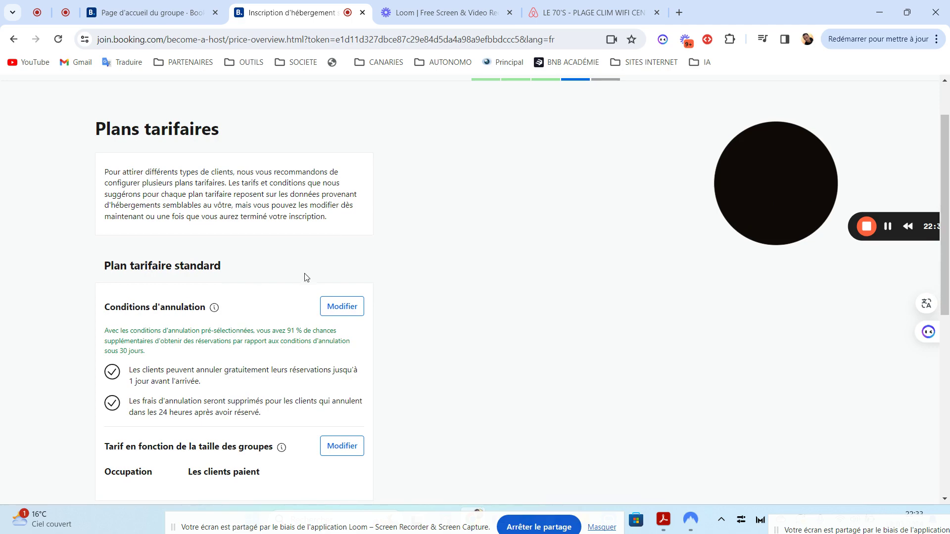
{"action": "left_click_drag", "start_coordinate": [949, 176], "coordinate": [948, 233]}
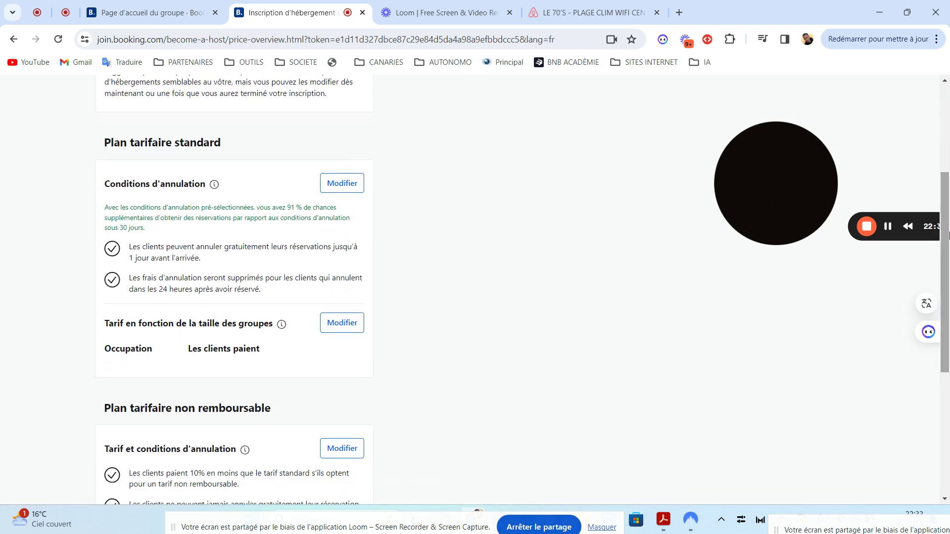
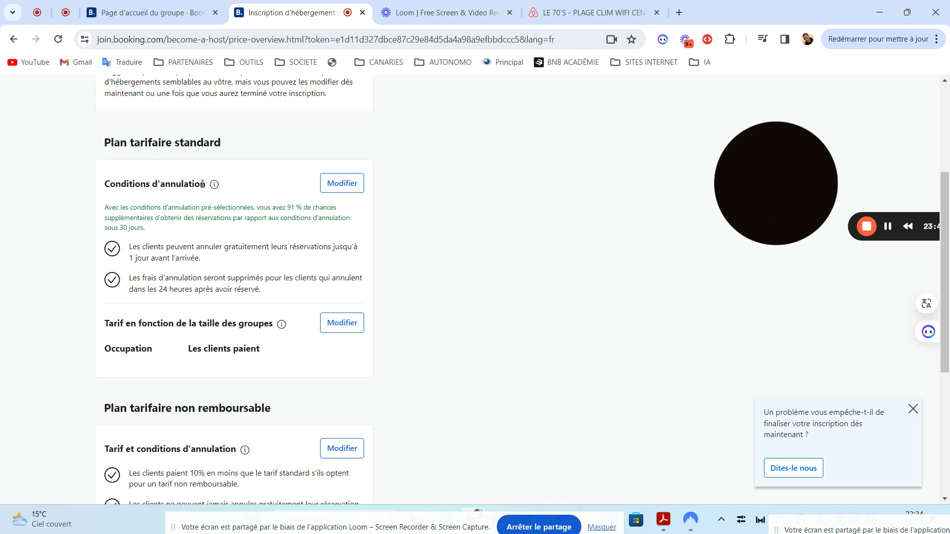
- Keep the standard plan's free cancellation at 1 day before arrival, with accidental-booking protection Activée
{"action": "left_click", "coordinate": [343, 184]}
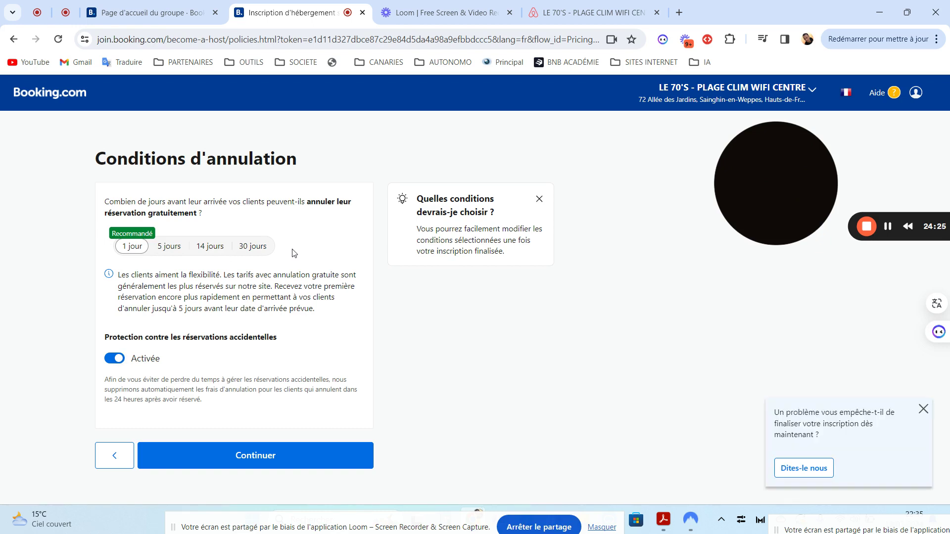
{"action": "left_click", "coordinate": [230, 462]}
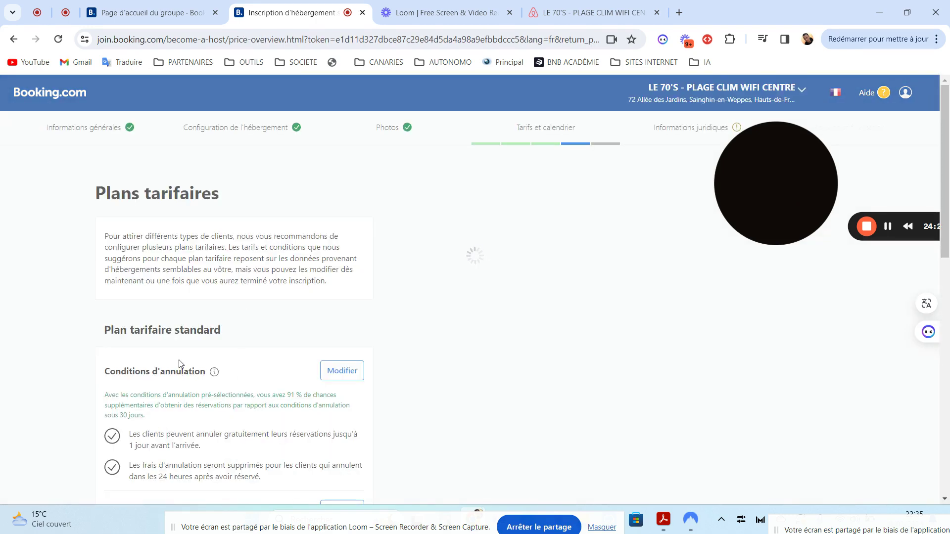
- Scroll the Plans tarifaires page, then go back to the Tarif par nuit page showing 118,50 €
{"action": "mouse_move", "coordinate": [949, 142]}
{"action": "left_mouse_down"}
{"action": "mouse_move", "coordinate": [948, 262]}
{"action": "mouse_move", "coordinate": [940, 155]}
{"action": "left_mouse_up"}
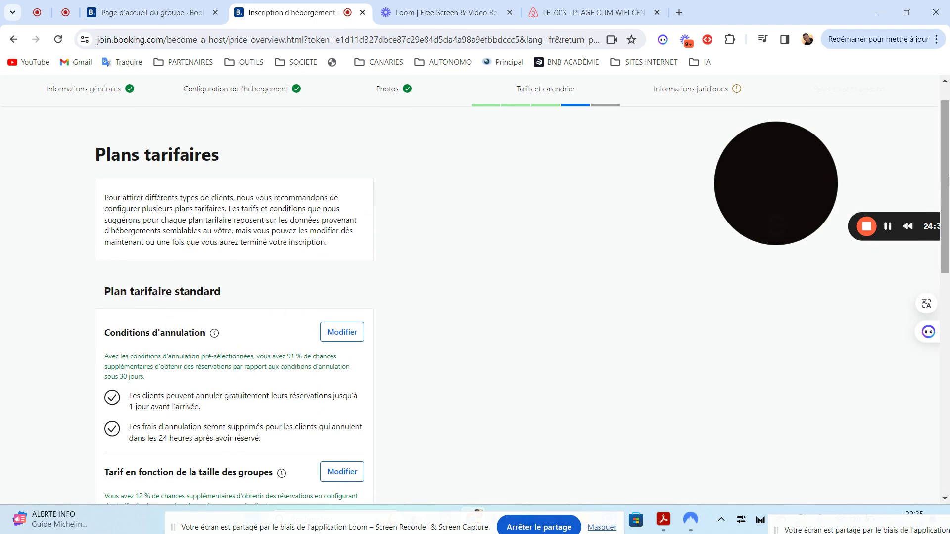
{"action": "scroll", "coordinate": [458, 313], "scroll_direction": "down", "scroll_amount": 5}
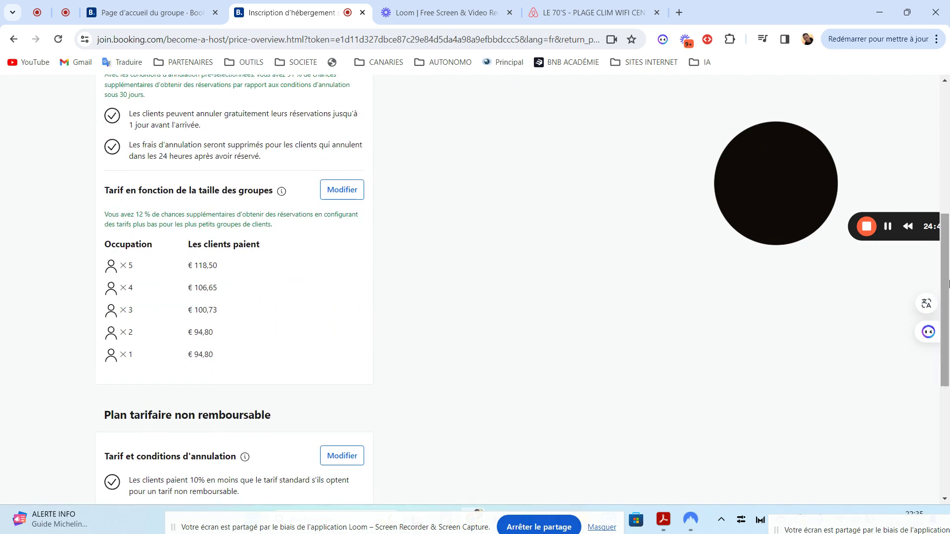
{"action": "left_click_drag", "start_coordinate": [942, 286], "coordinate": [941, 245]}
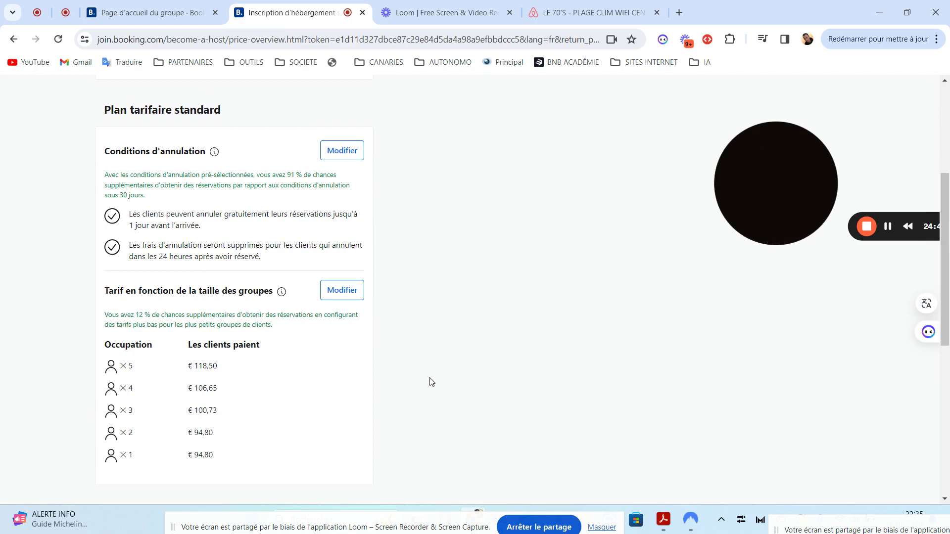
{"action": "left_click", "coordinate": [13, 40]}
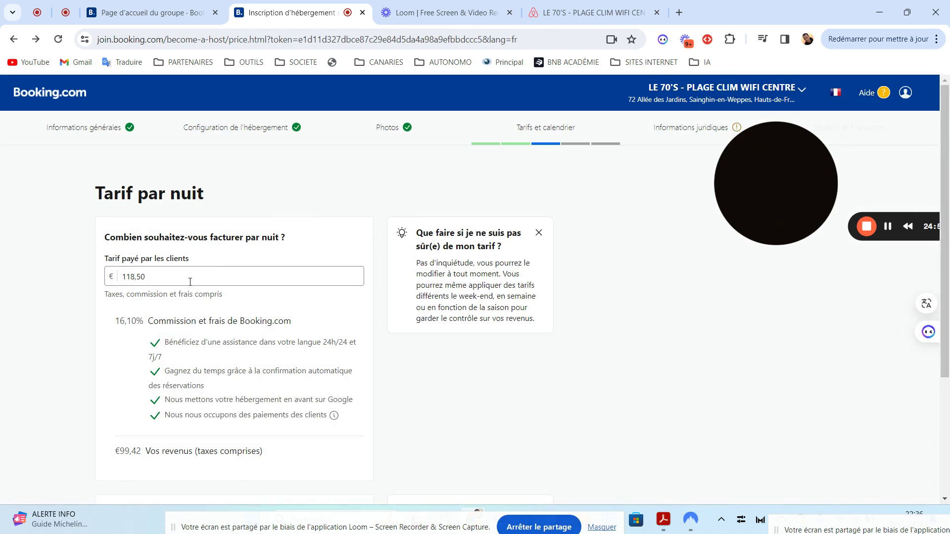
- Return to Plans tarifaires and open 'Tarif en fonction de la taille des groupes' (10/15/20 % discounts)
{"action": "left_click", "coordinate": [157, 279]}
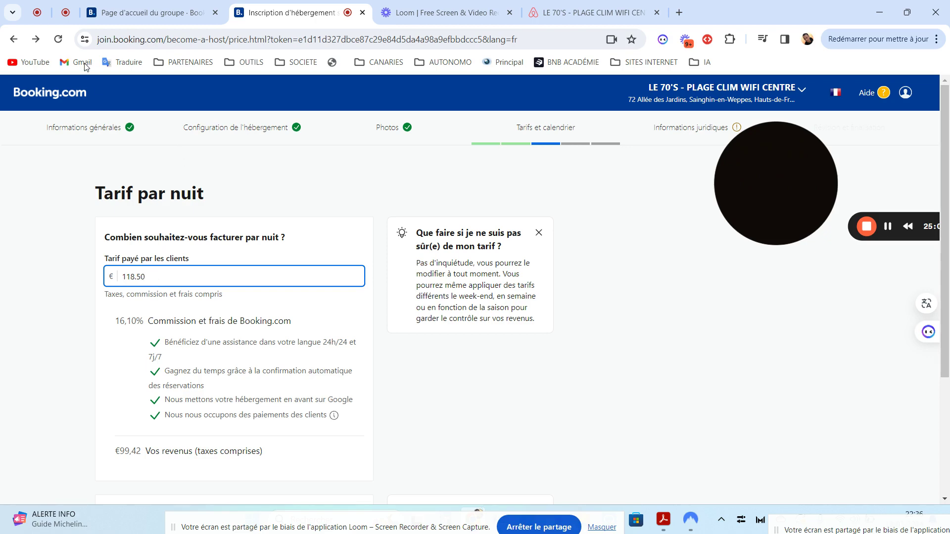
{"action": "left_click", "coordinate": [36, 40]}
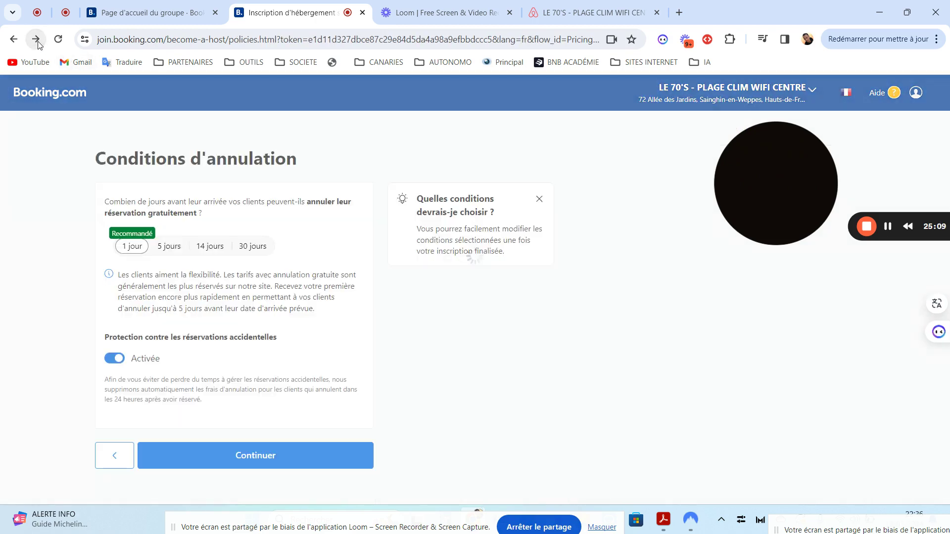
{"action": "left_click", "coordinate": [36, 40]}
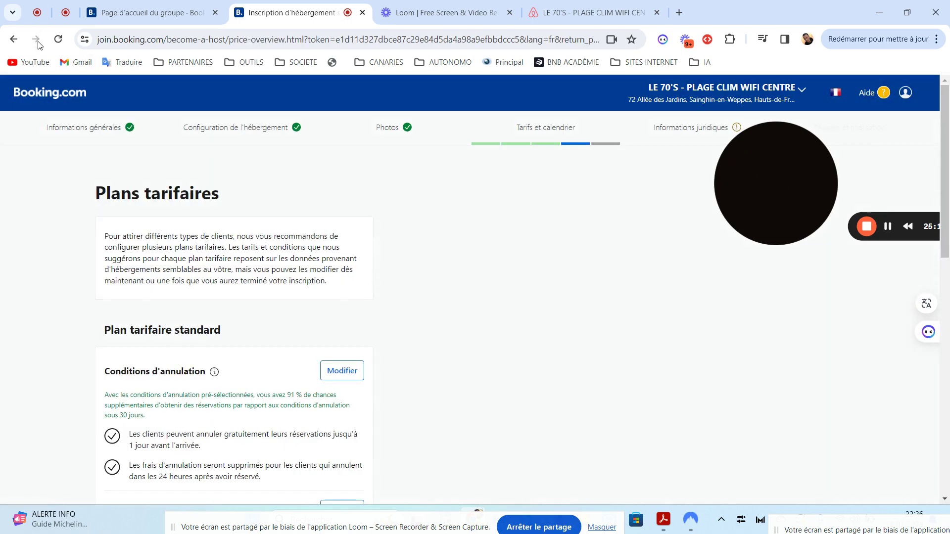
{"action": "left_click_drag", "start_coordinate": [947, 238], "coordinate": [949, 394]}
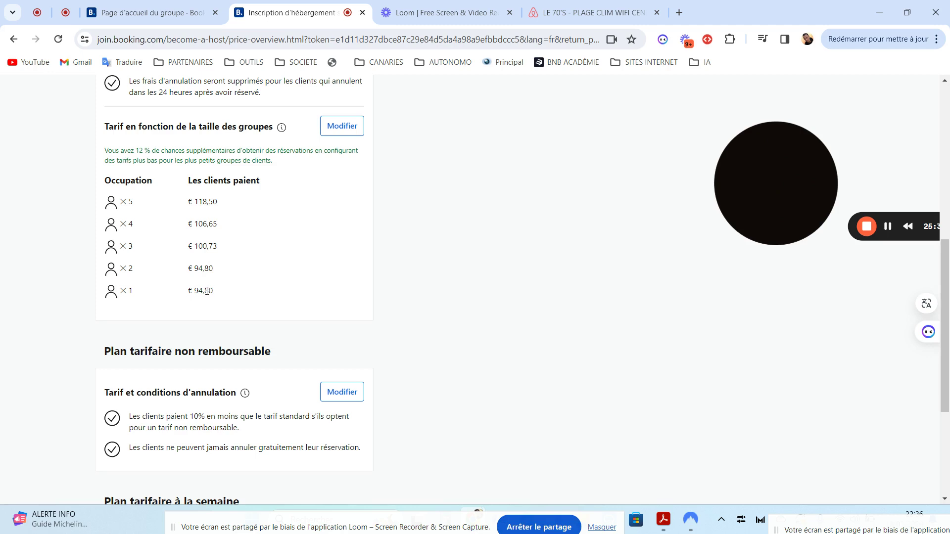
{"action": "left_click", "coordinate": [341, 132]}
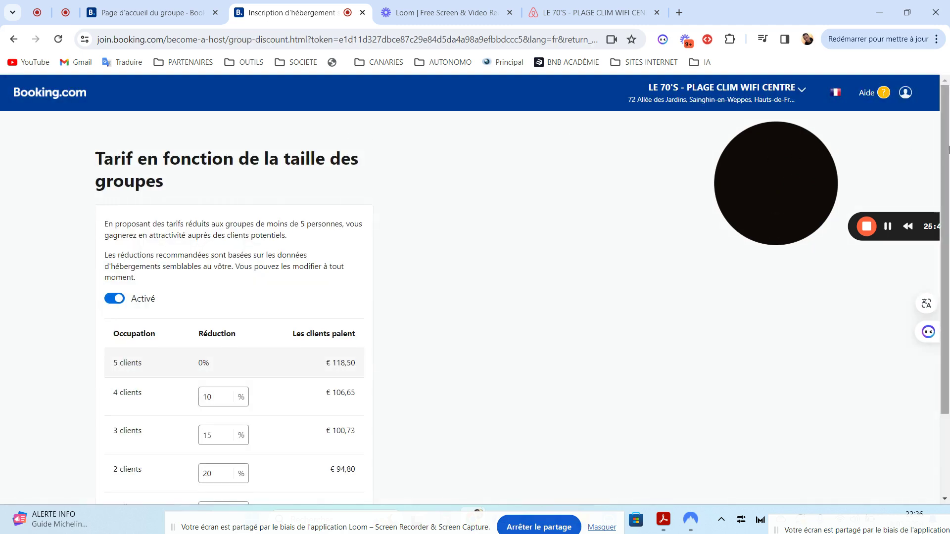
- Try adjusting the 4-client group discount between 10 and 12 percent
{"action": "left_click_drag", "start_coordinate": [948, 149], "coordinate": [948, 236]}
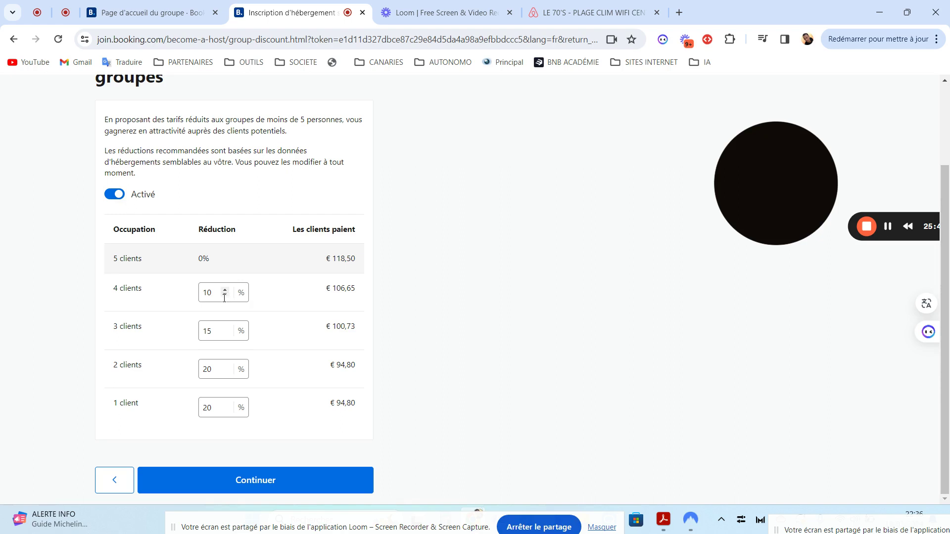
{"action": "left_click", "coordinate": [210, 290]}
{"action": "left_click", "coordinate": [243, 369]}
{"action": "left_click_drag", "start_coordinate": [946, 276], "coordinate": [946, 234]}
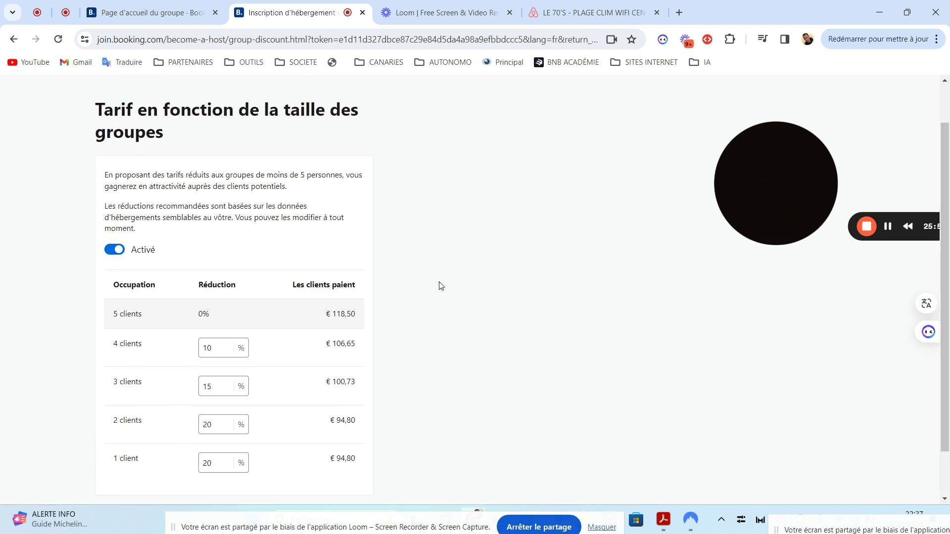
{"action": "left_click_drag", "start_coordinate": [946, 284], "coordinate": [948, 326]}
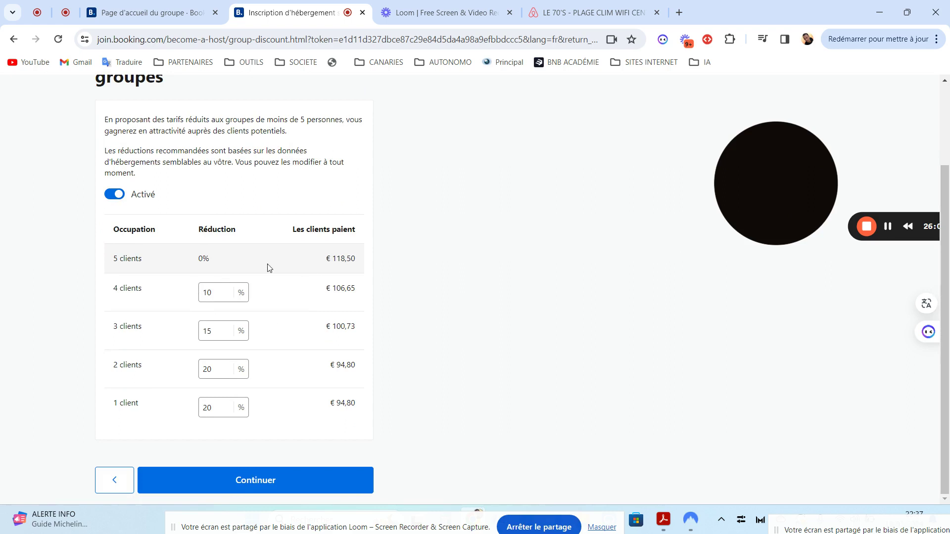
{"action": "left_click", "coordinate": [225, 290]}
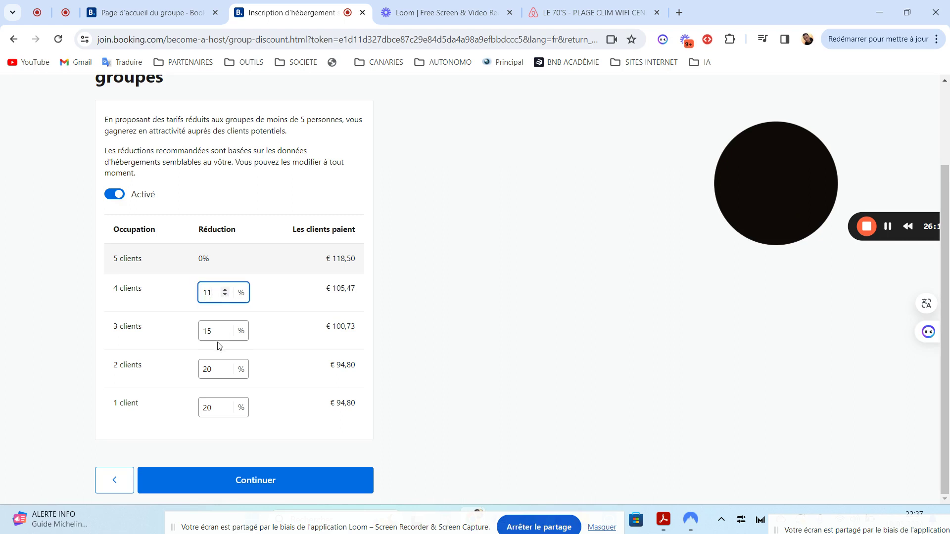
{"action": "left_click", "coordinate": [409, 295]}
{"action": "left_click", "coordinate": [225, 292]}
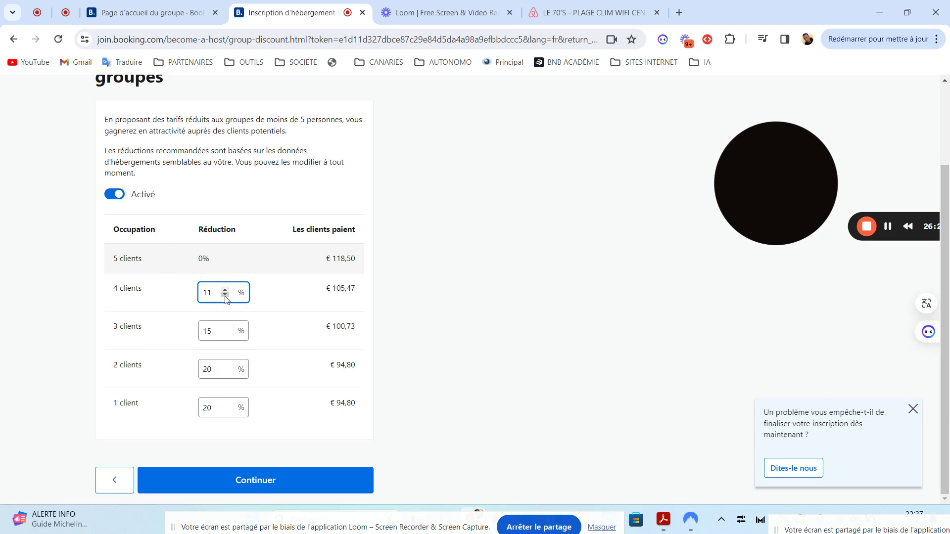
{"action": "left_click", "coordinate": [225, 296]}
- Try 6 to 11 percent for 4 clients, then switch group-size pricing to Désactivé
{"action": "left_click", "coordinate": [225, 296]}
{"action": "left_click", "coordinate": [225, 296]}
{"action": "left_click", "coordinate": [225, 296]}
{"action": "left_click", "coordinate": [225, 296]}
{"action": "left_click", "coordinate": [225, 291]}
{"action": "left_click", "coordinate": [225, 290]}
{"action": "left_click", "coordinate": [225, 290]}
{"action": "left_click", "coordinate": [225, 290]}
{"action": "left_click", "coordinate": [225, 291]}
{"action": "left_click", "coordinate": [114, 195]}
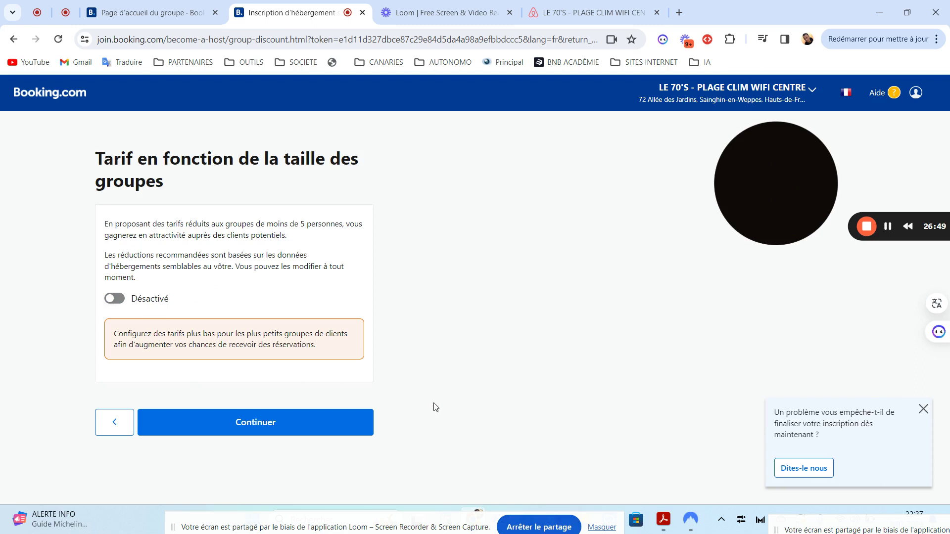
- Save the disabled group-size pricing and return to the rate plans list
{"action": "left_click", "coordinate": [236, 427]}
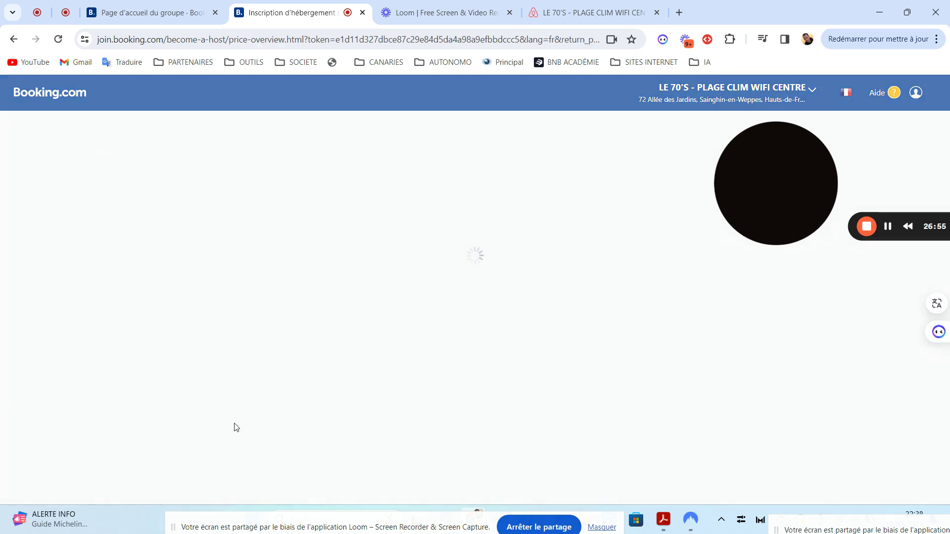
{"action": "left_click_drag", "start_coordinate": [947, 230], "coordinate": [948, 263]}
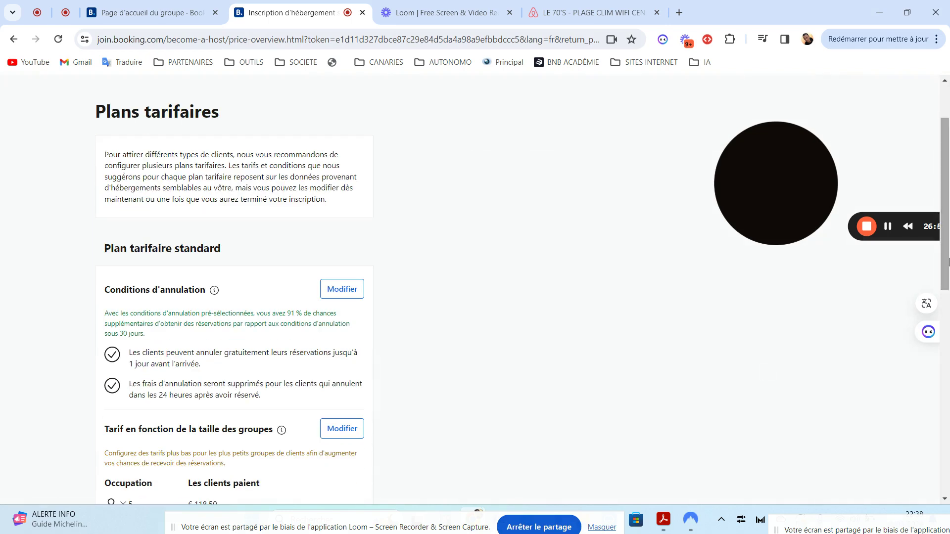
{"action": "left_click_drag", "start_coordinate": [949, 214], "coordinate": [949, 428]}
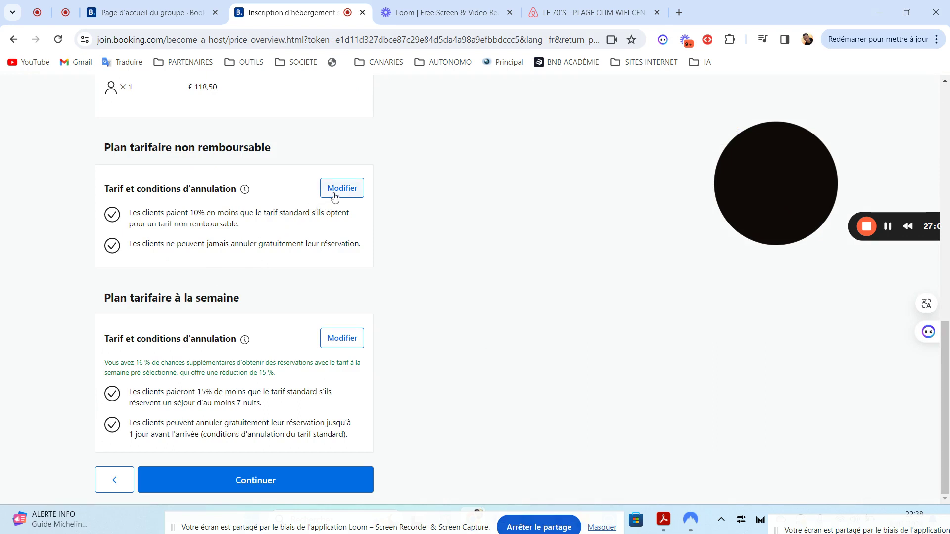
- Review the non-refundable plan's 10 % discount (106,65 €) and return to the overview unchanged
{"action": "left_click", "coordinate": [335, 196]}
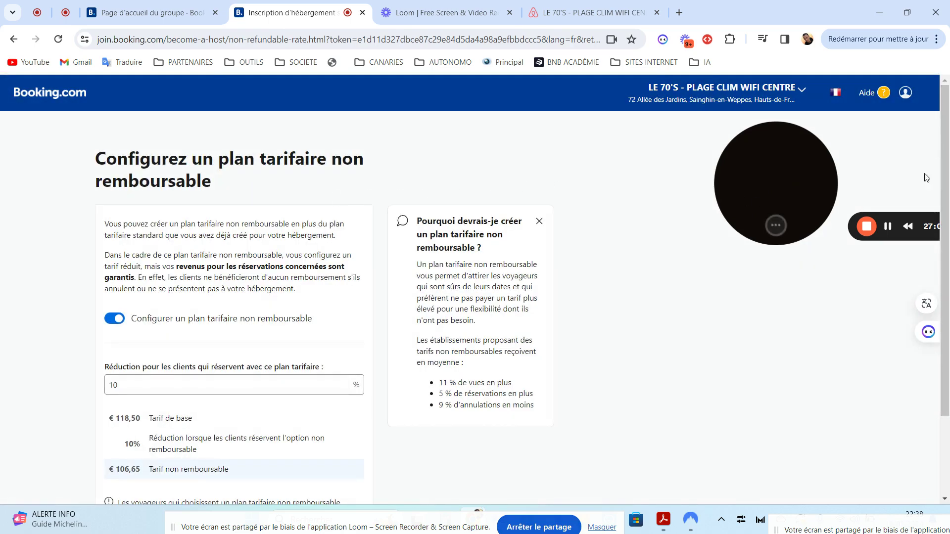
{"action": "scroll", "coordinate": [948, 215], "scroll_direction": "down", "scroll_amount": 1}
{"action": "left_click_drag", "start_coordinate": [948, 215], "coordinate": [948, 272]}
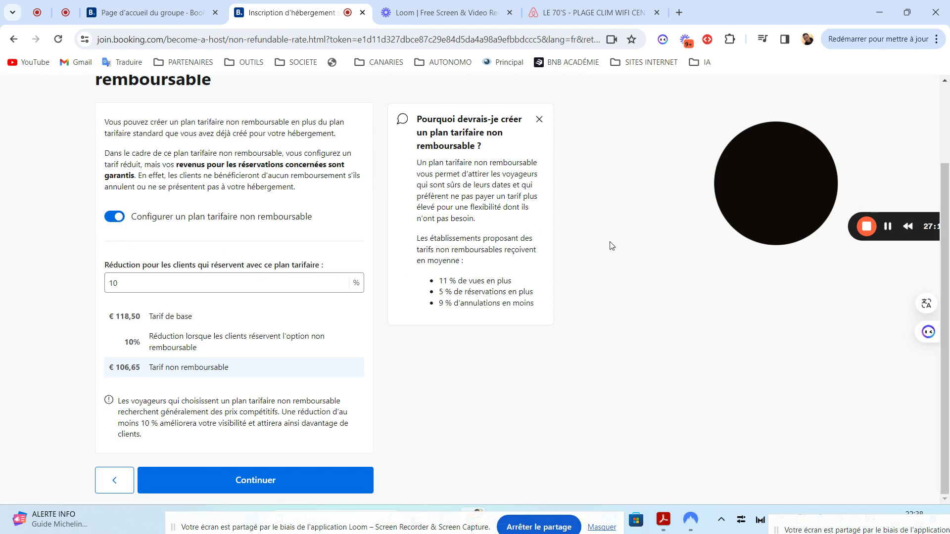
{"action": "left_click_drag", "start_coordinate": [945, 297], "coordinate": [945, 218]}
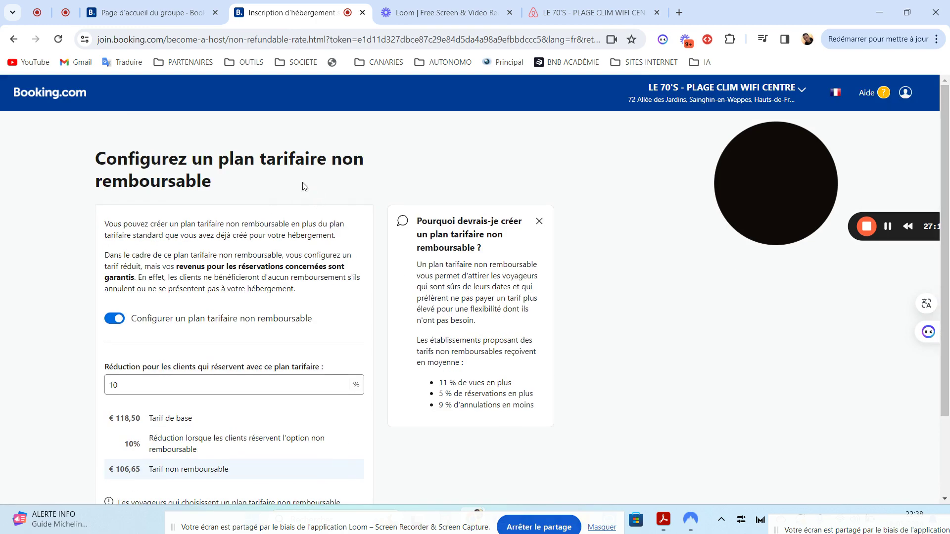
{"action": "scroll", "coordinate": [948, 398], "scroll_direction": "down", "scroll_amount": 2}
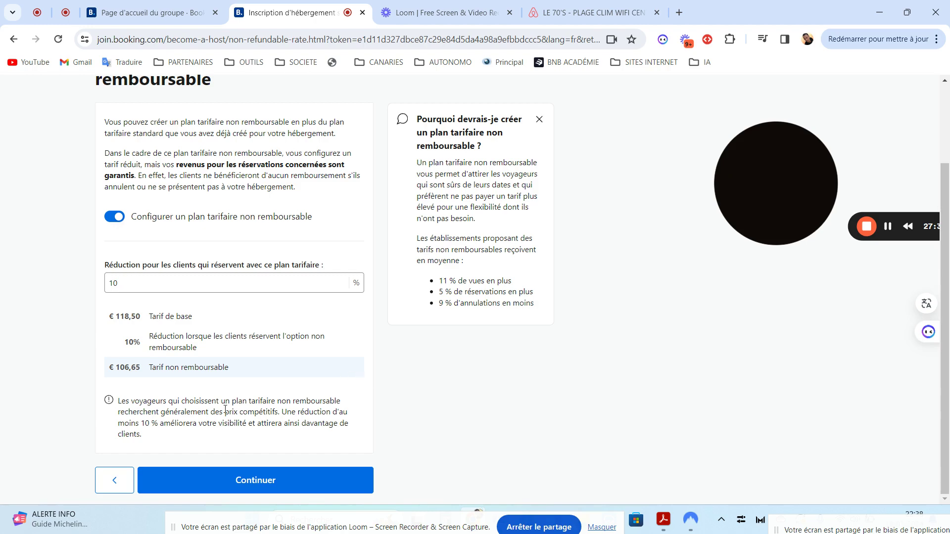
{"action": "scroll", "coordinate": [945, 286], "scroll_direction": "up", "scroll_amount": 2}
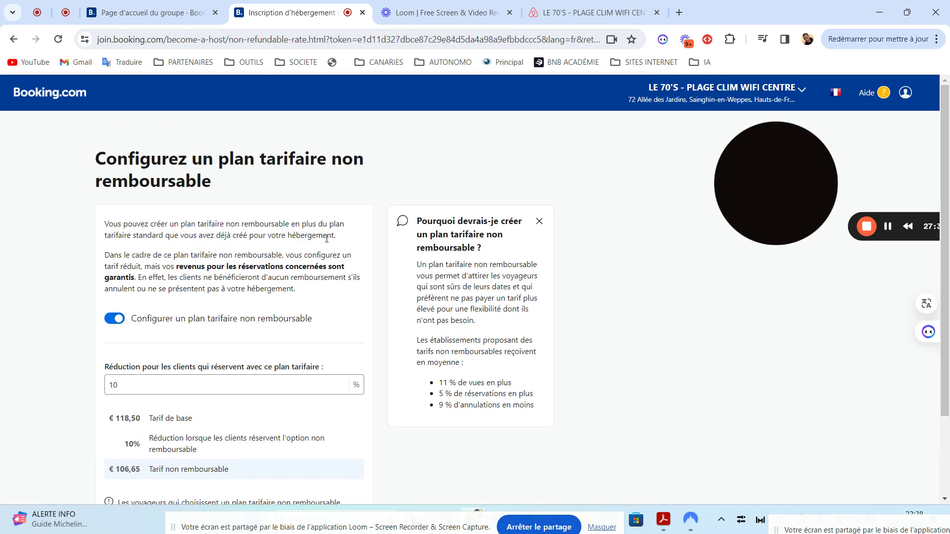
{"action": "left_click", "coordinate": [11, 39]}
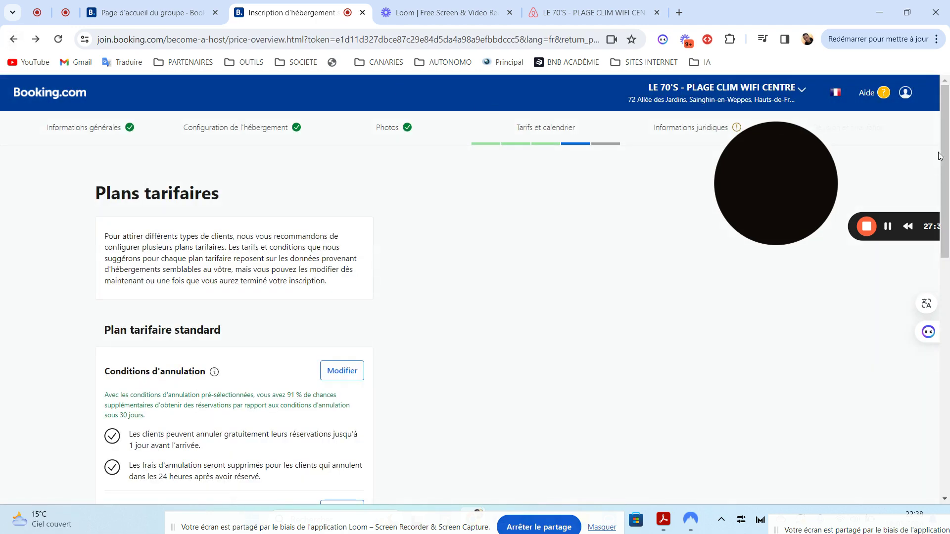
- Turn off 'Configurer un plan tarifaire à la semaine' for the 15 % weekly plan and save
{"action": "left_click_drag", "start_coordinate": [942, 156], "coordinate": [946, 411]}
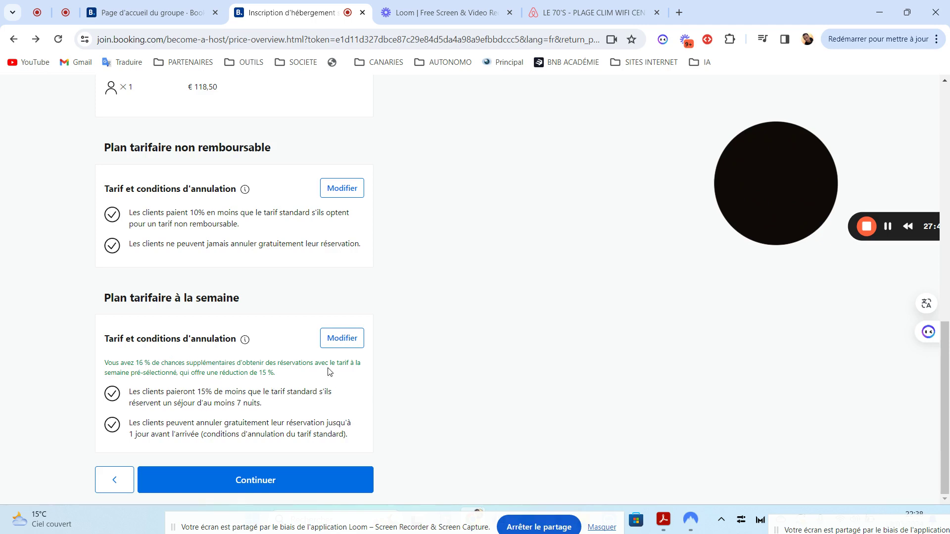
{"action": "left_click", "coordinate": [335, 346]}
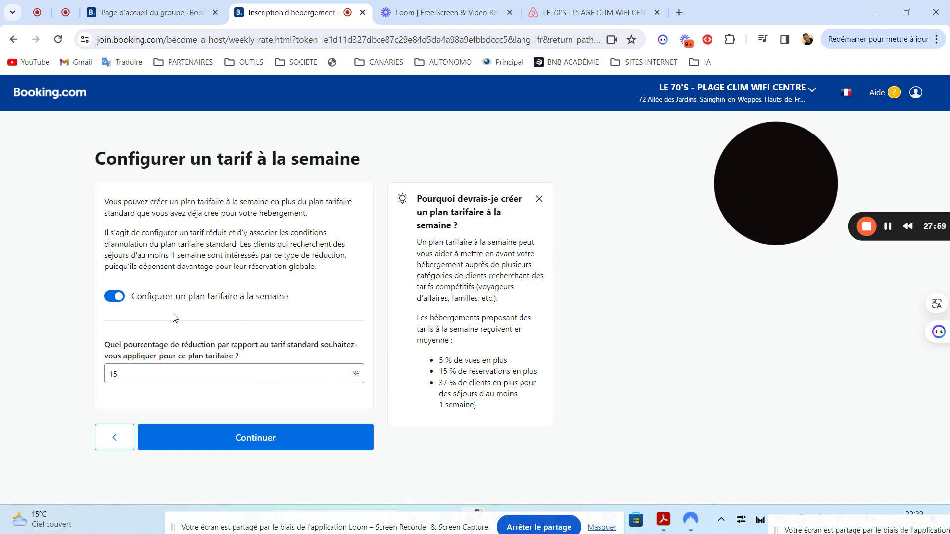
{"action": "left_click", "coordinate": [116, 298]}
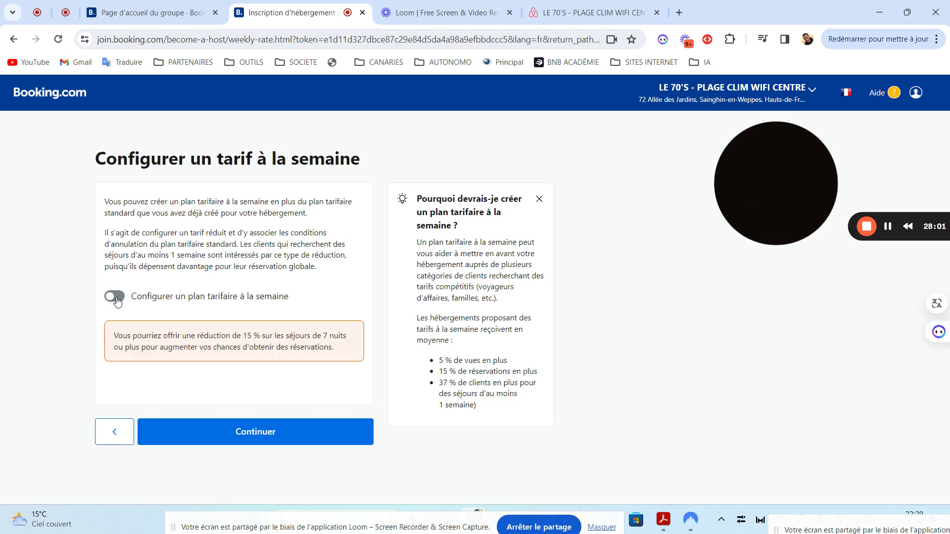
{"action": "left_click", "coordinate": [112, 431]}
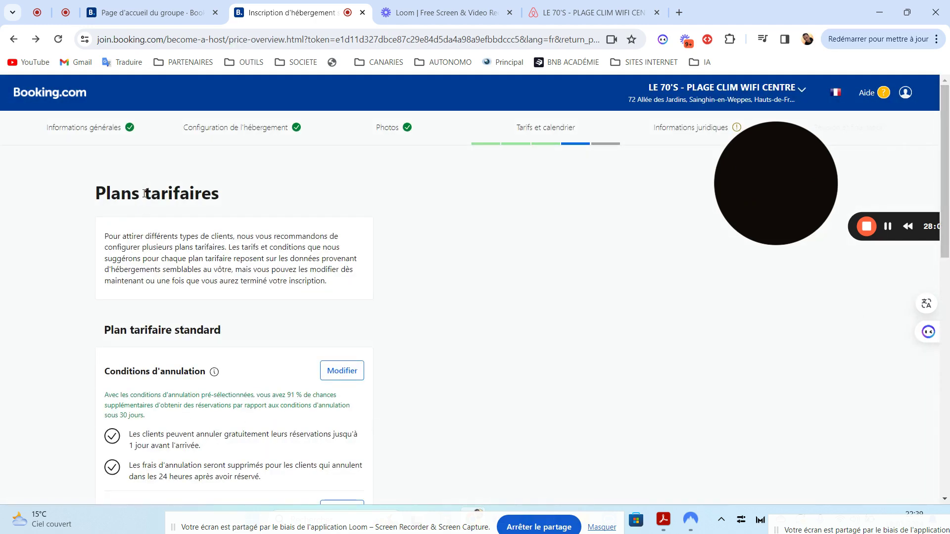
{"action": "scroll", "coordinate": [250, 396], "scroll_direction": "down", "scroll_amount": 10}
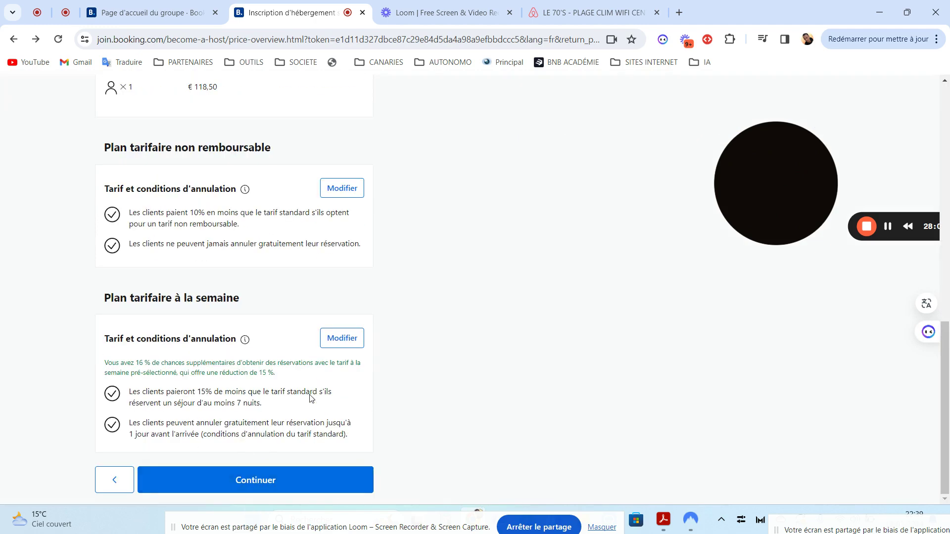
{"action": "left_click", "coordinate": [340, 342]}
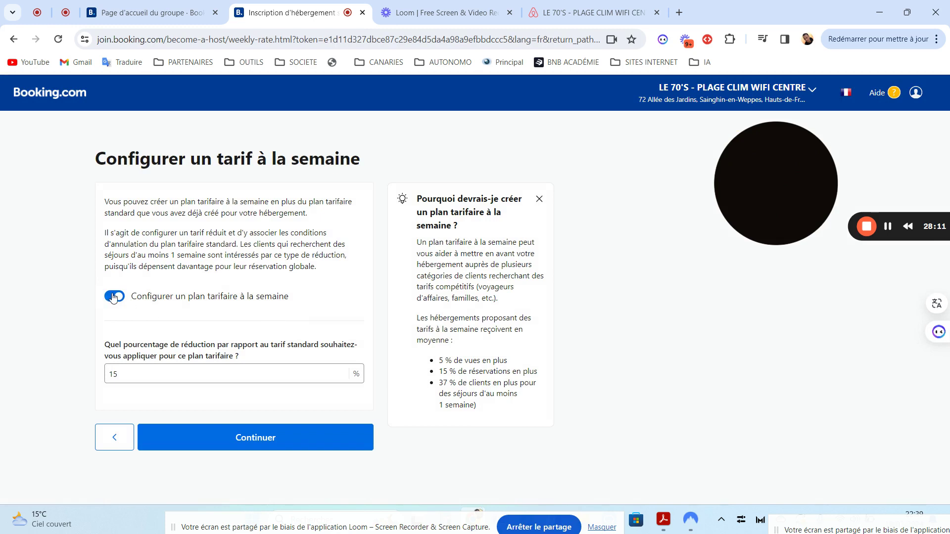
{"action": "left_click", "coordinate": [114, 298]}
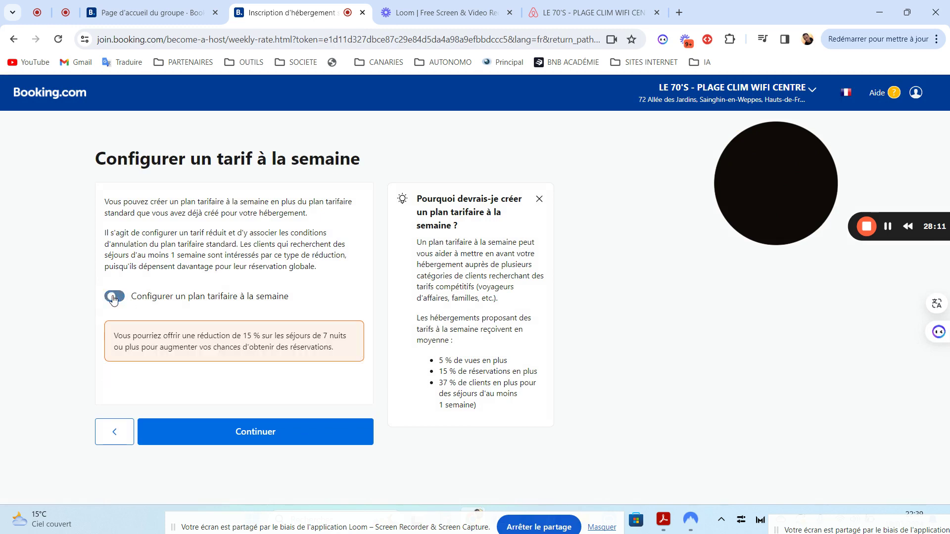
{"action": "left_click", "coordinate": [242, 432]}
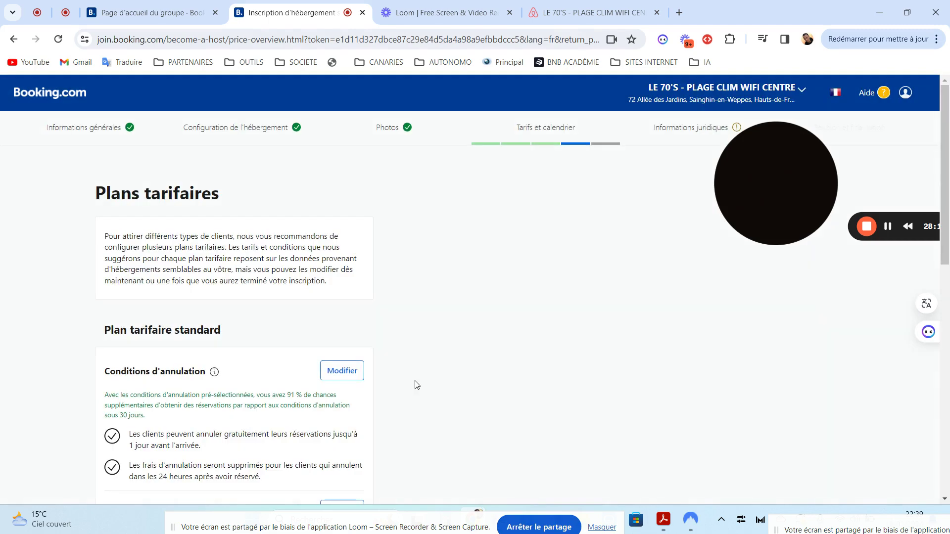
- Review the finished Plans tarifaires page and proceed to the Disponibilités step
{"action": "left_click_drag", "start_coordinate": [945, 174], "coordinate": [949, 504]}
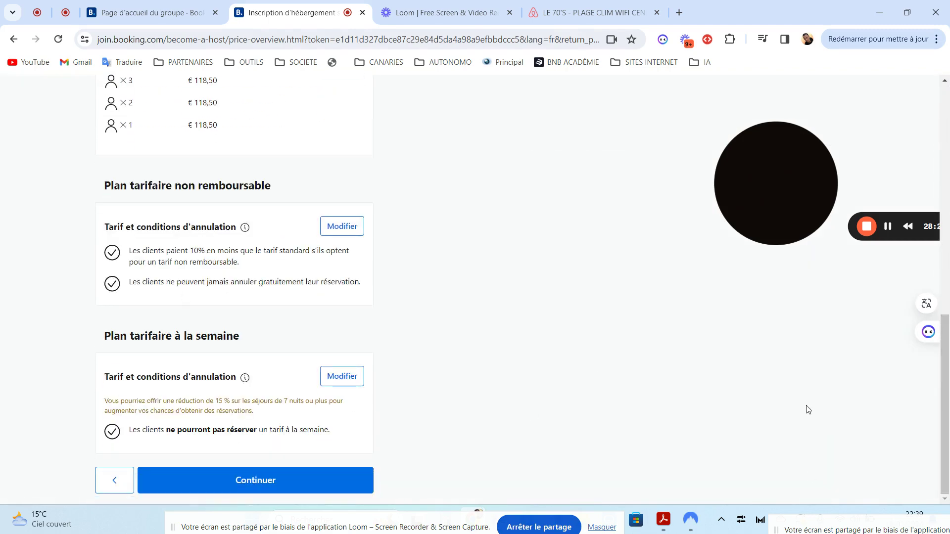
{"action": "left_click_drag", "start_coordinate": [945, 393], "coordinate": [949, 267]}
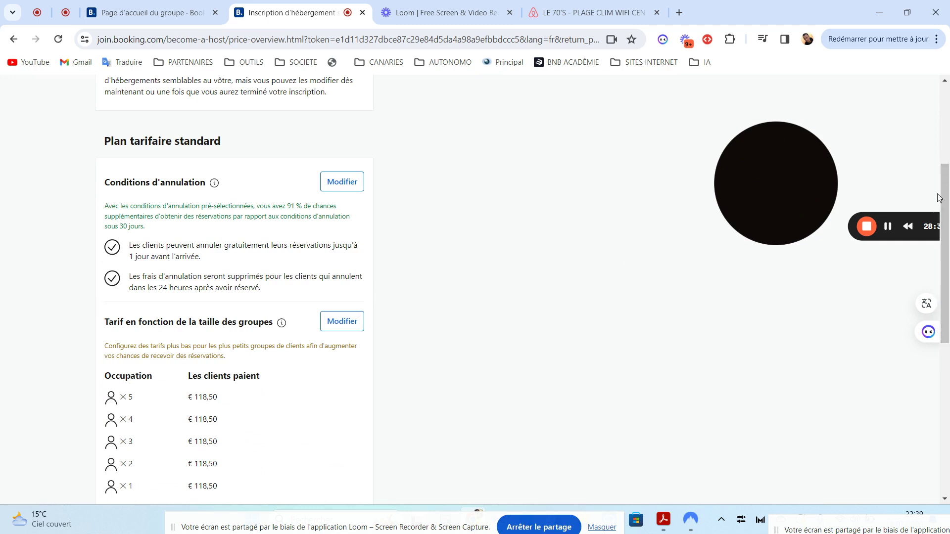
{"action": "left_click_drag", "start_coordinate": [949, 216], "coordinate": [949, 367]}
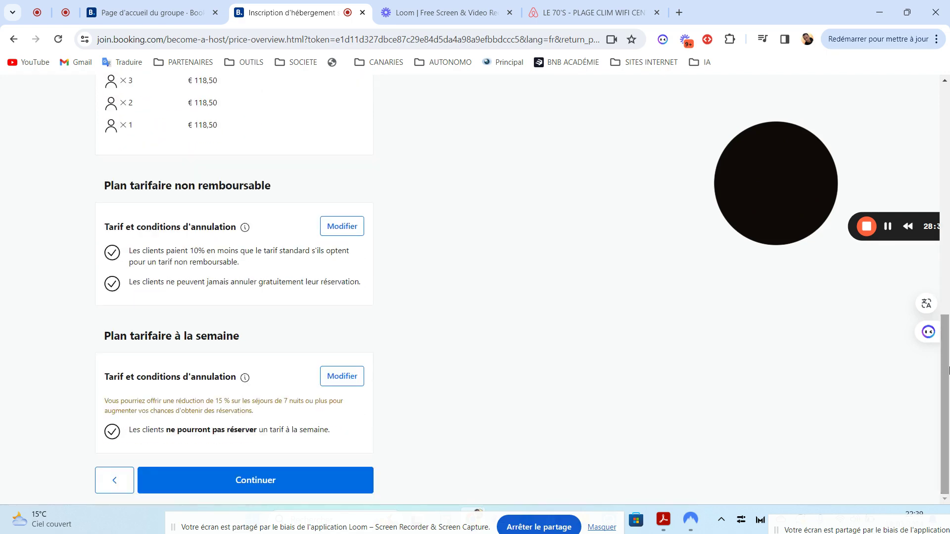
{"action": "left_click", "coordinate": [248, 482]}
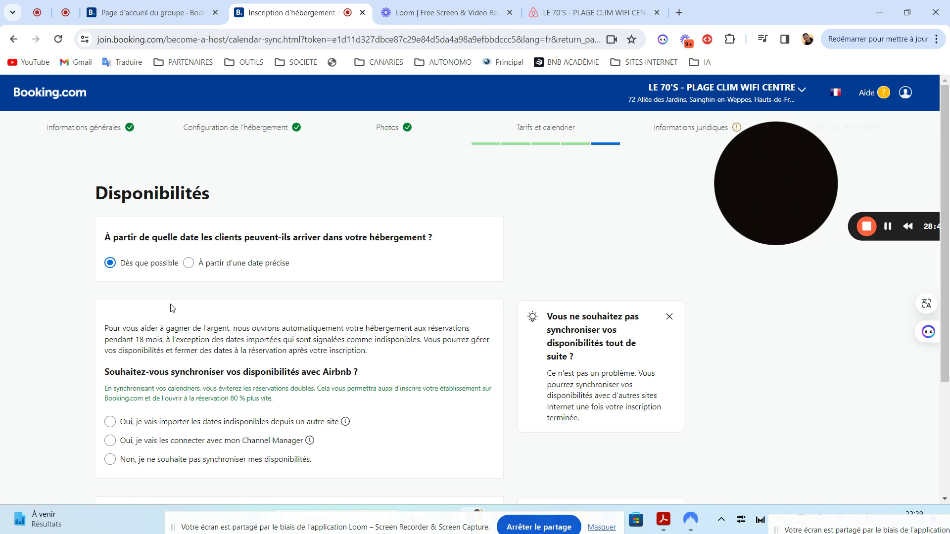
- Compare the calendar sync options, then choose 'Non, je ne souhaite pas synchroniser'
{"action": "scroll", "coordinate": [288, 325], "scroll_direction": "down", "scroll_amount": 3}
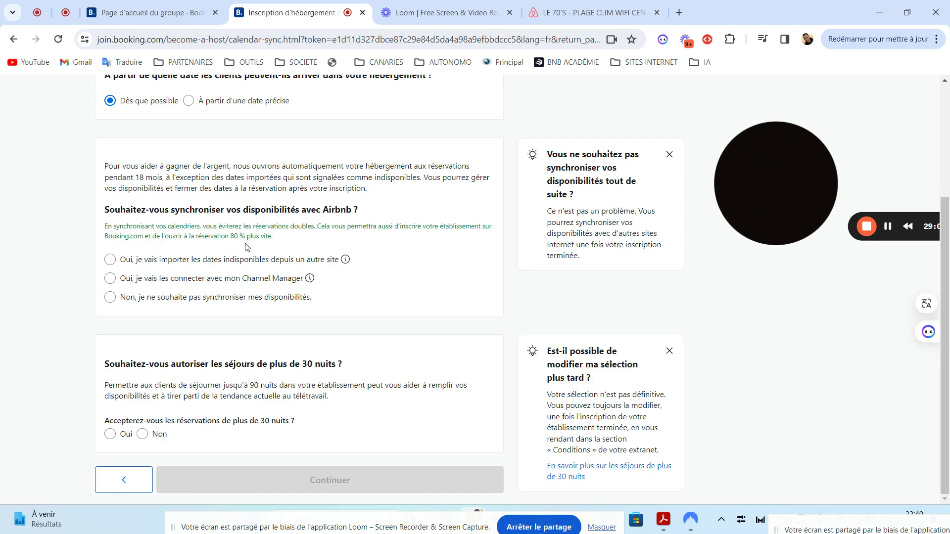
{"action": "left_click", "coordinate": [110, 279]}
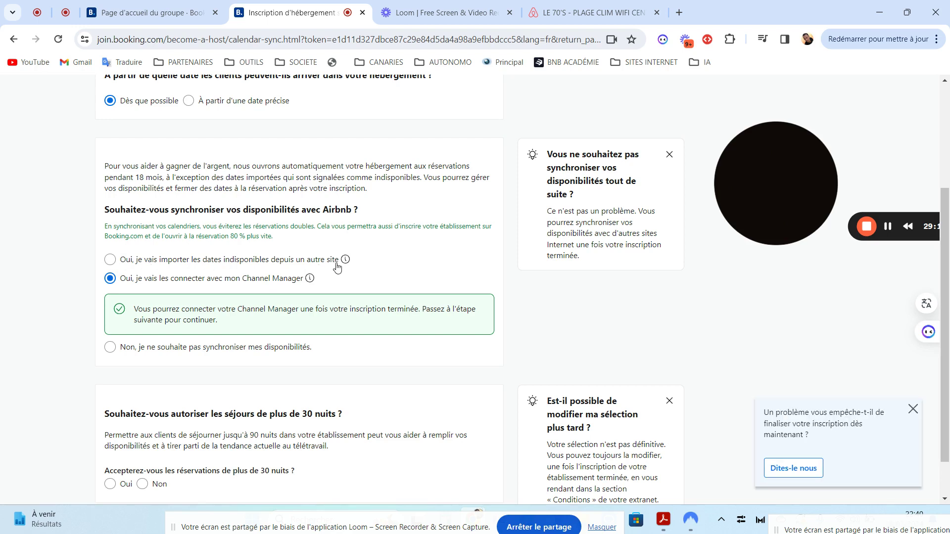
{"action": "left_click", "coordinate": [117, 263]}
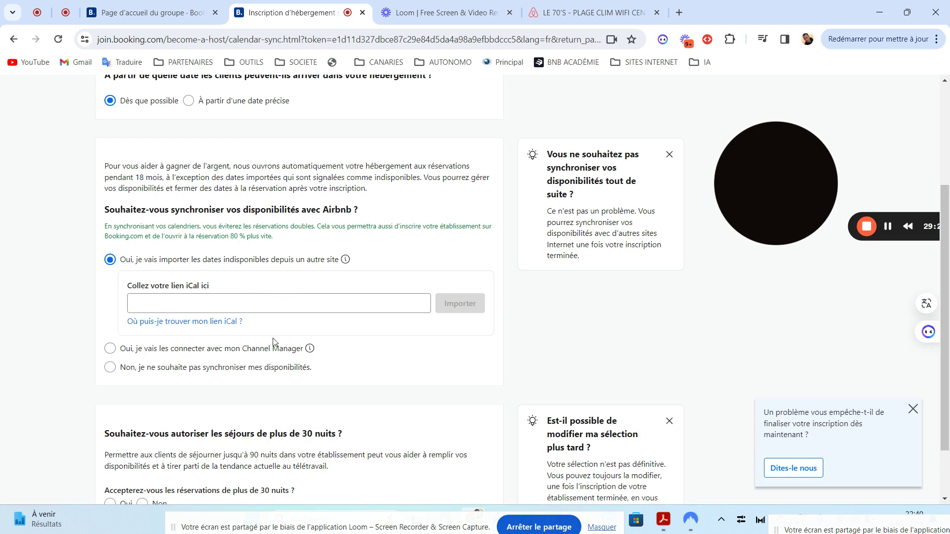
{"action": "left_click", "coordinate": [176, 322]}
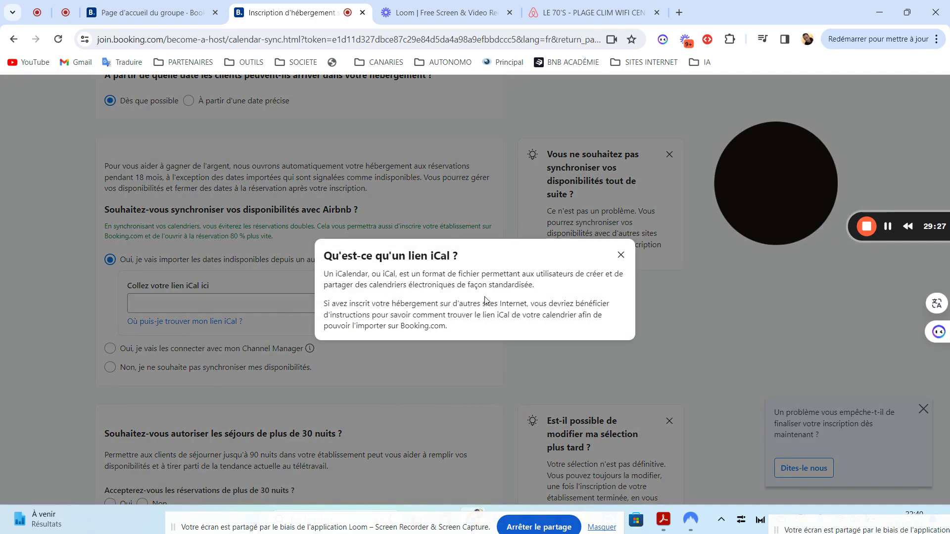
{"action": "left_click", "coordinate": [622, 257]}
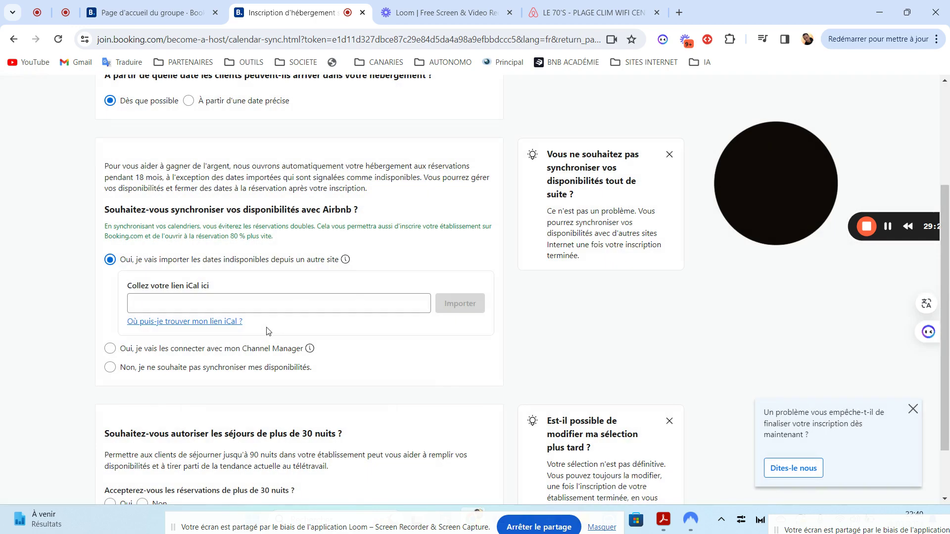
{"action": "left_click", "coordinate": [115, 372]}
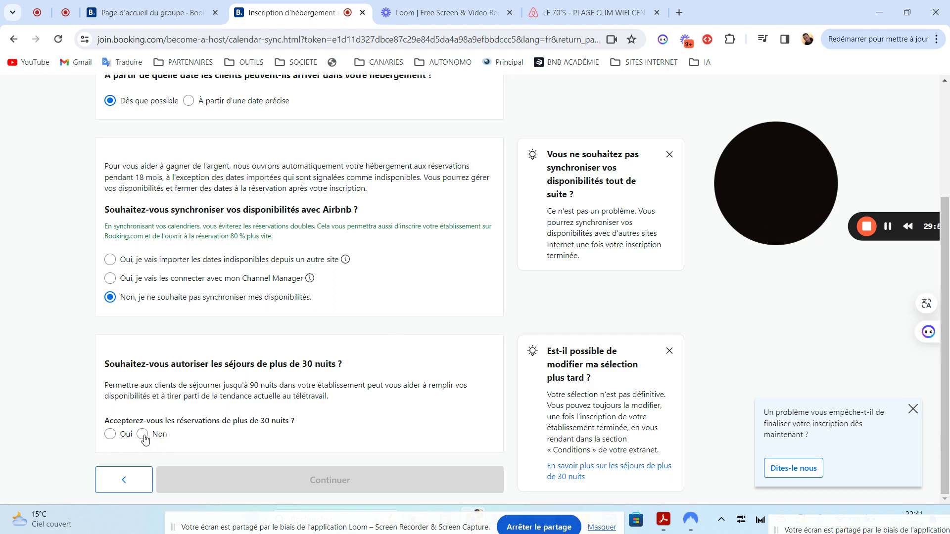
- Allow stays over 30 nights with a 90-night maximum and continue to Informations juridiques
{"action": "left_click", "coordinate": [112, 438]}
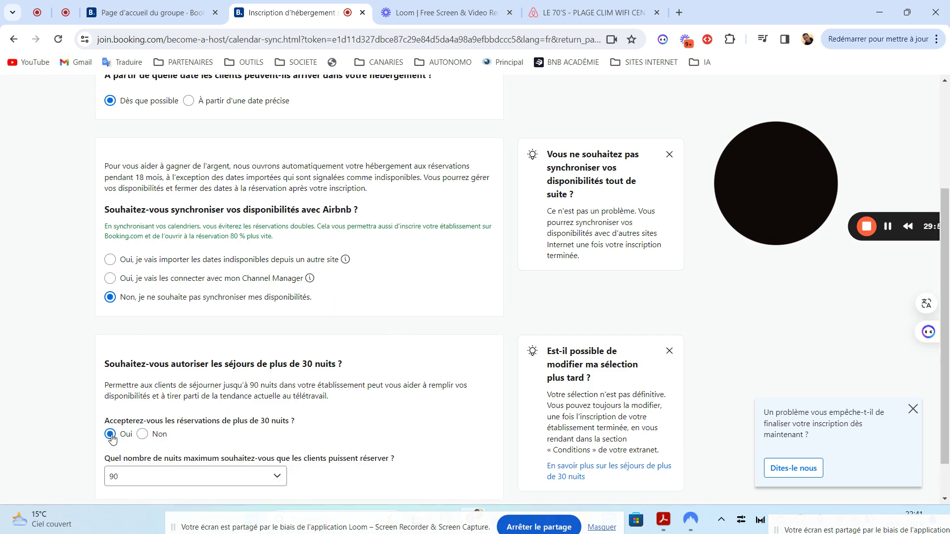
{"action": "scroll", "coordinate": [944, 307], "scroll_direction": "down", "scroll_amount": 1}
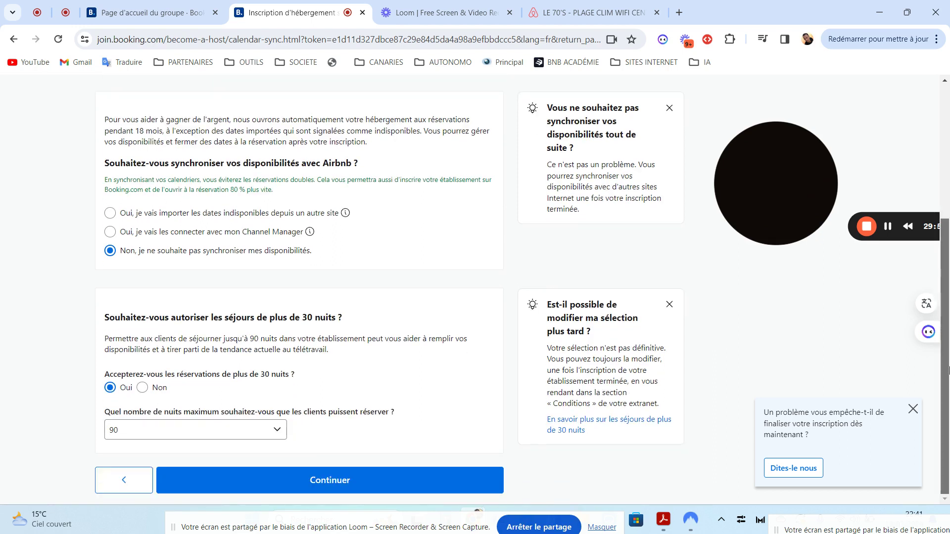
{"action": "left_click", "coordinate": [276, 430]}
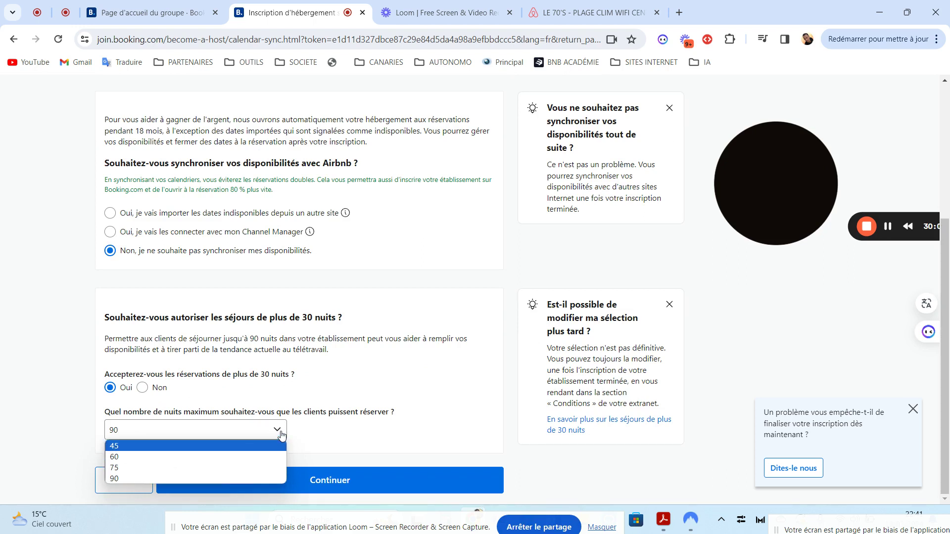
{"action": "left_click", "coordinate": [335, 437]}
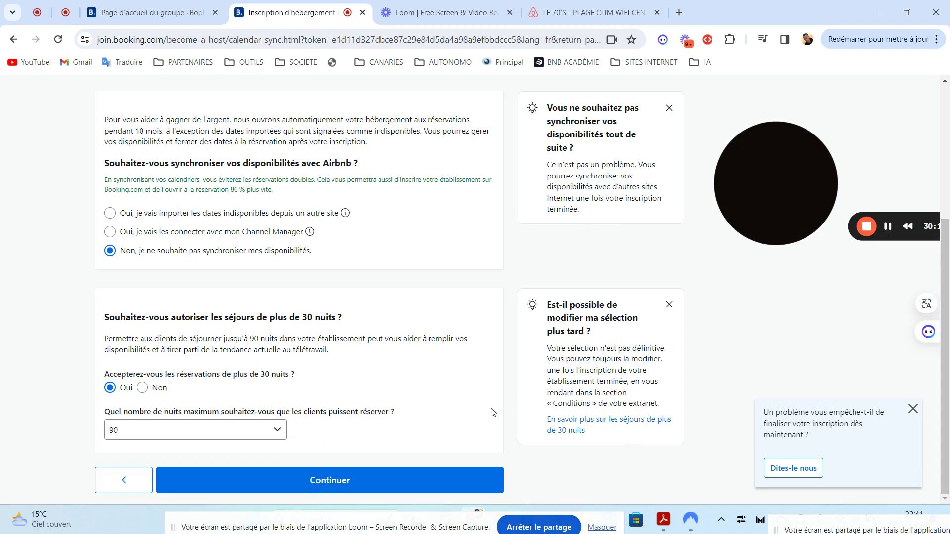
{"action": "left_click", "coordinate": [335, 480]}
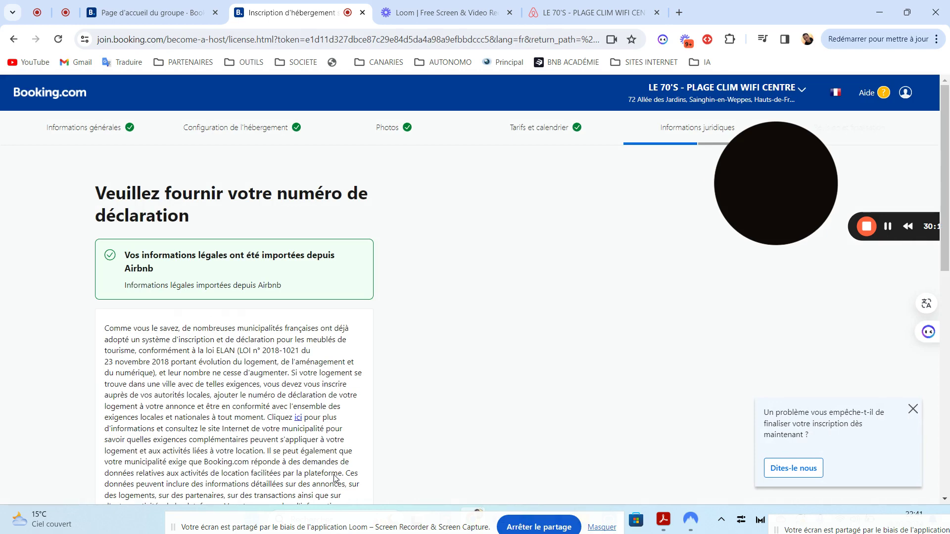
- Keep the private-individual declaration type and check the existing declaration number
{"action": "scroll", "coordinate": [946, 200], "scroll_direction": "down", "scroll_amount": 3}
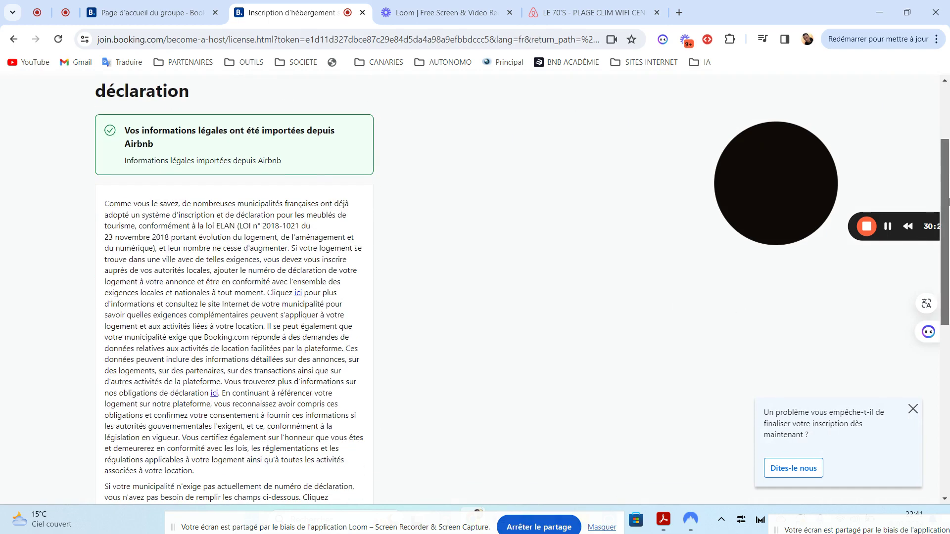
{"action": "left_click_drag", "start_coordinate": [947, 200], "coordinate": [948, 371]}
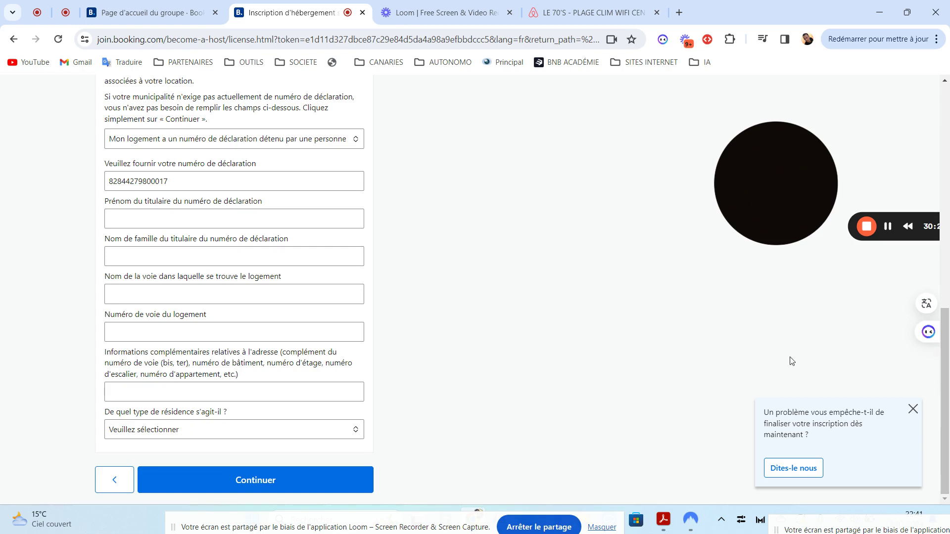
{"action": "left_click_drag", "start_coordinate": [947, 333], "coordinate": [947, 290]}
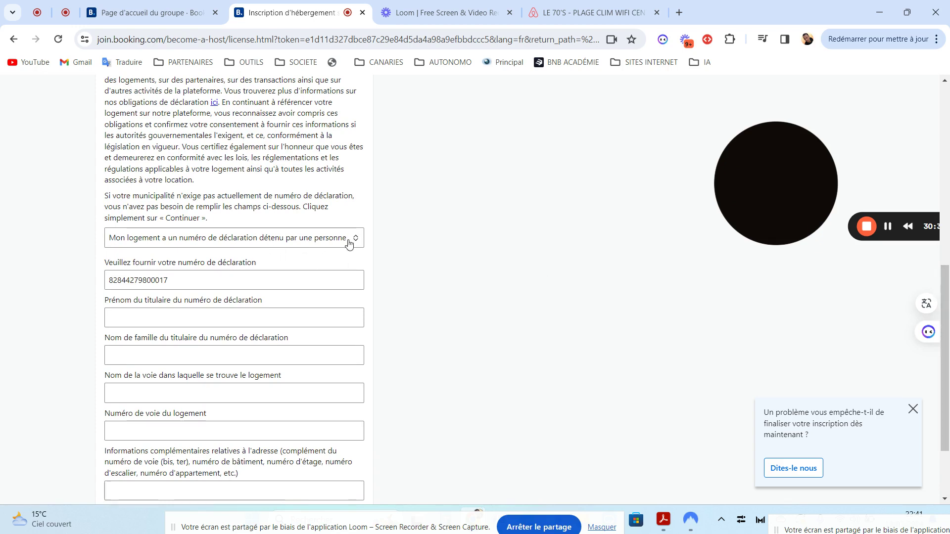
{"action": "left_click", "coordinate": [244, 241]}
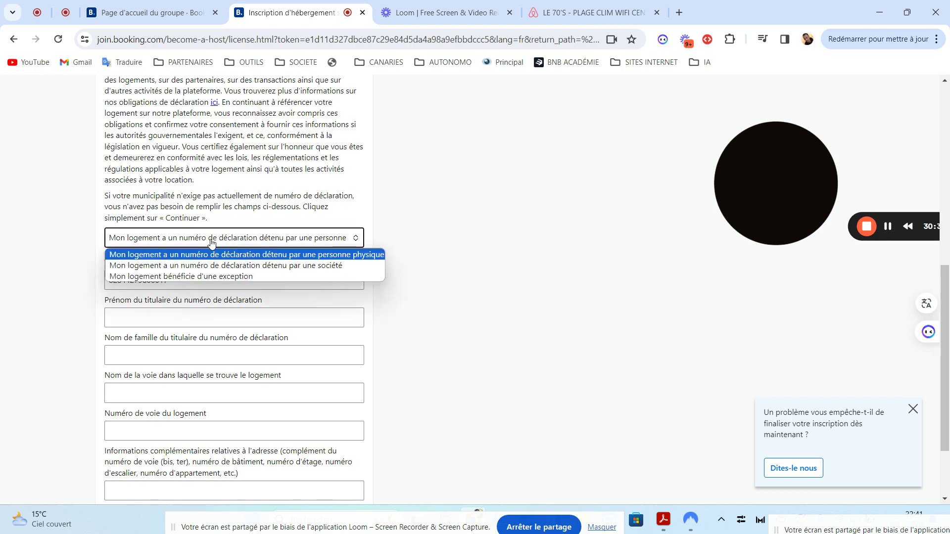
{"action": "left_click", "coordinate": [170, 255]}
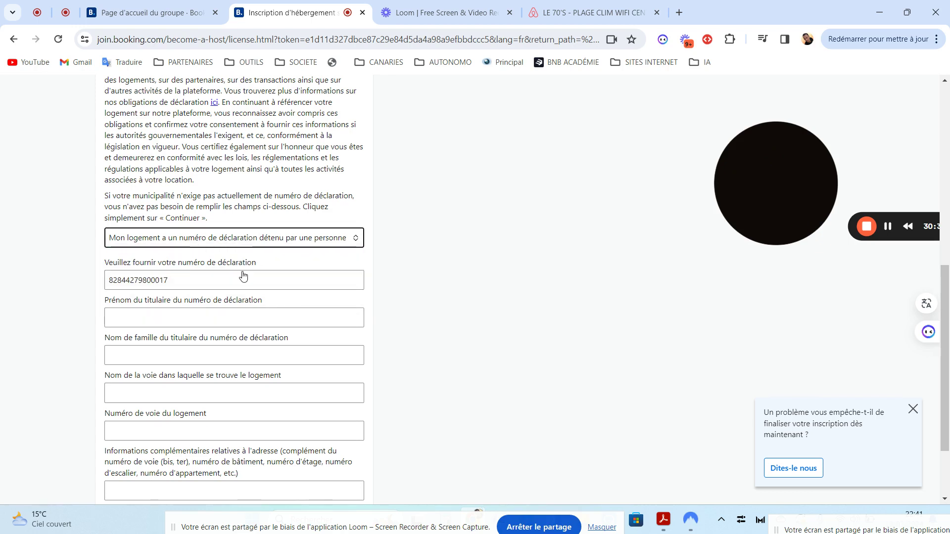
{"action": "left_click", "coordinate": [193, 283]}
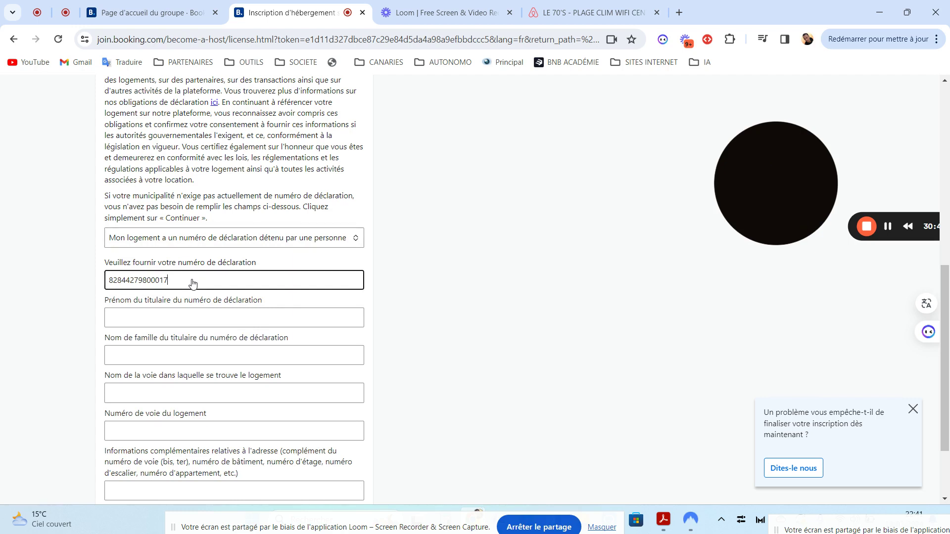
{"action": "left_click_drag", "start_coordinate": [174, 281], "coordinate": [92, 280]}
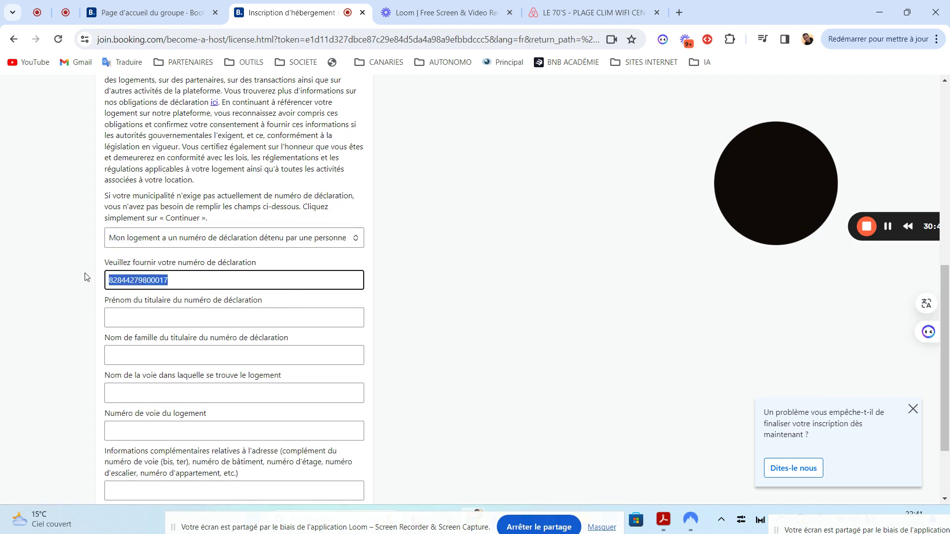
{"action": "left_click", "coordinate": [189, 286]}
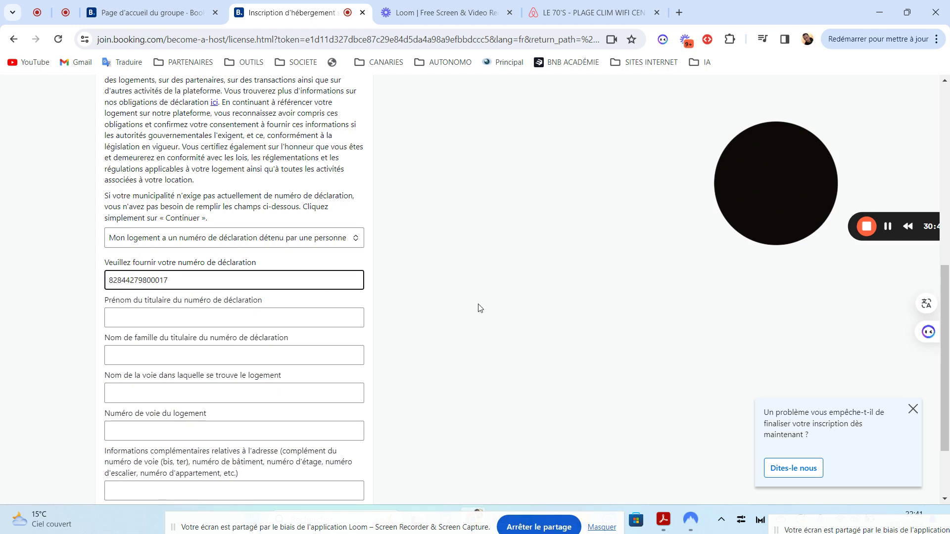
- Go through the holder's first and last name fields and open the residence type list
{"action": "left_click", "coordinate": [239, 320]}
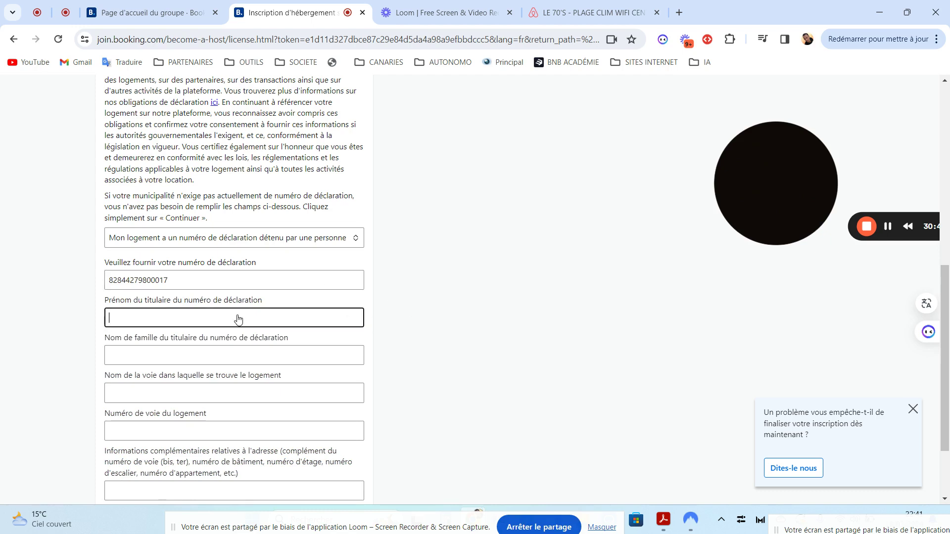
{"action": "left_click", "coordinate": [206, 359]}
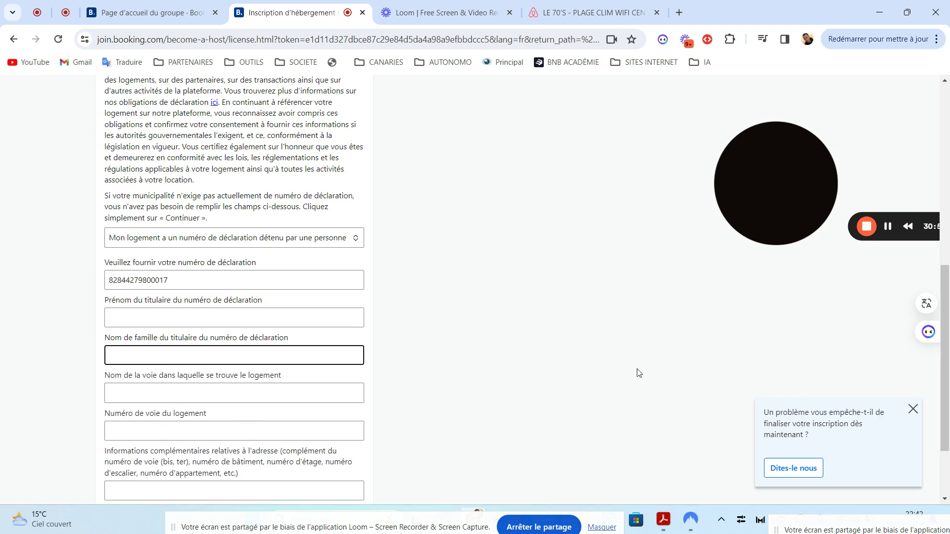
{"action": "left_click_drag", "start_coordinate": [948, 303], "coordinate": [948, 354]}
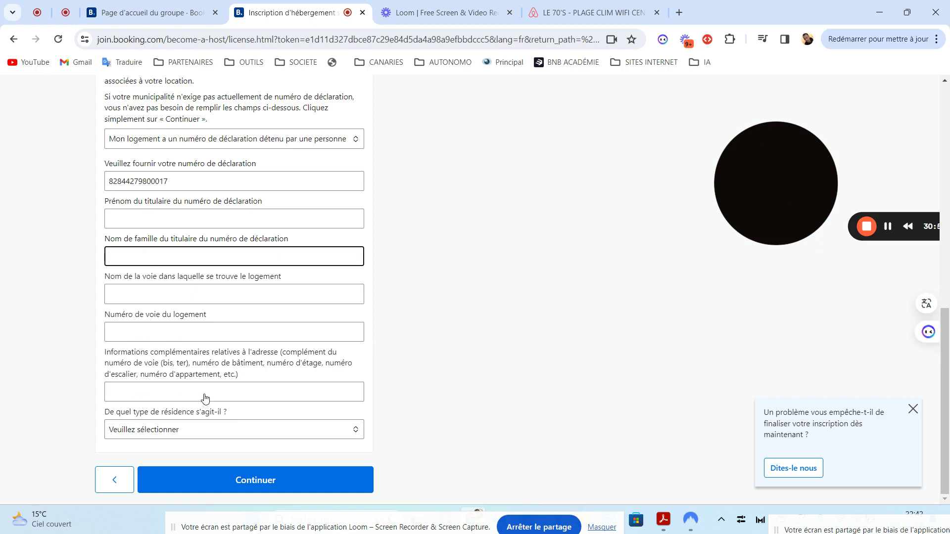
{"action": "left_click", "coordinate": [156, 430]}
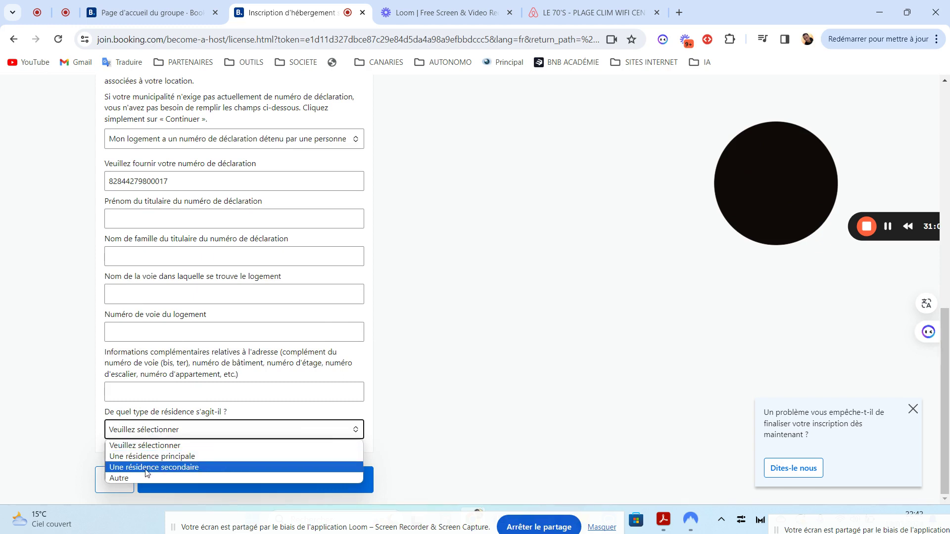
- Set the residence type to 'Une résidence principale'
{"action": "left_click", "coordinate": [131, 479]}
{"action": "left_click", "coordinate": [167, 436]}
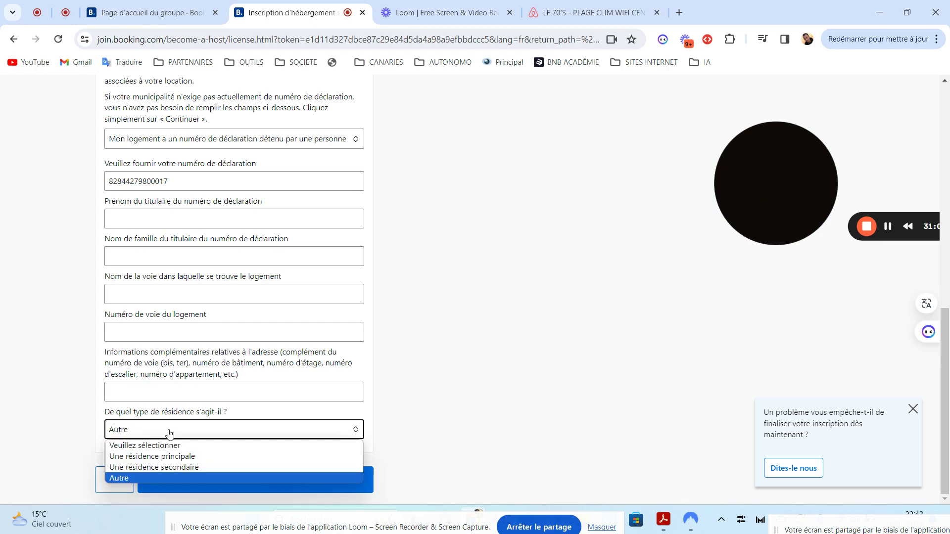
{"action": "left_click", "coordinate": [152, 457]}
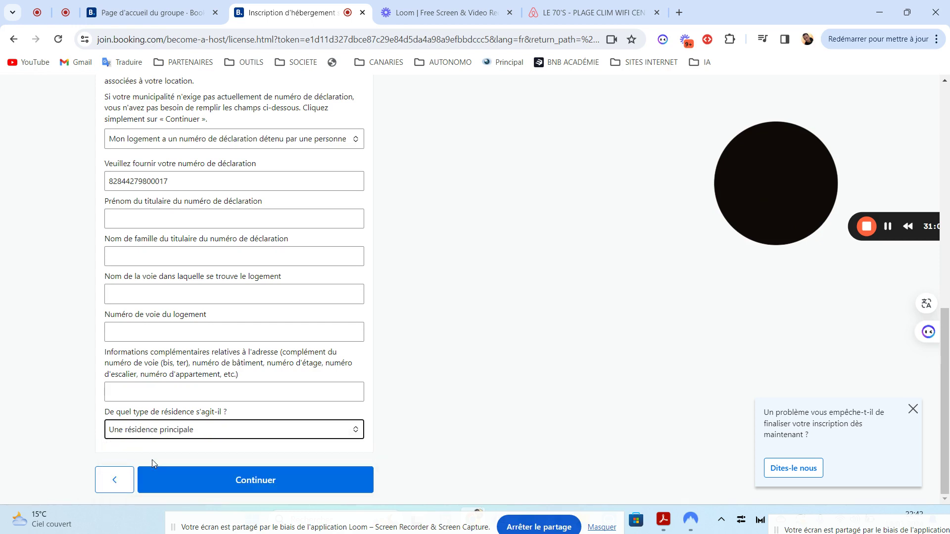
{"action": "left_click", "coordinate": [147, 434]}
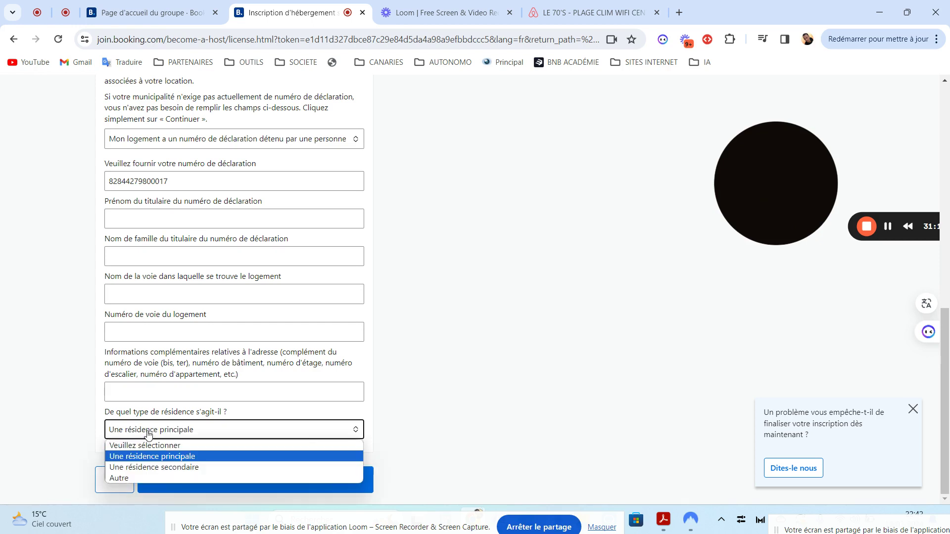
{"action": "left_click", "coordinate": [164, 458]}
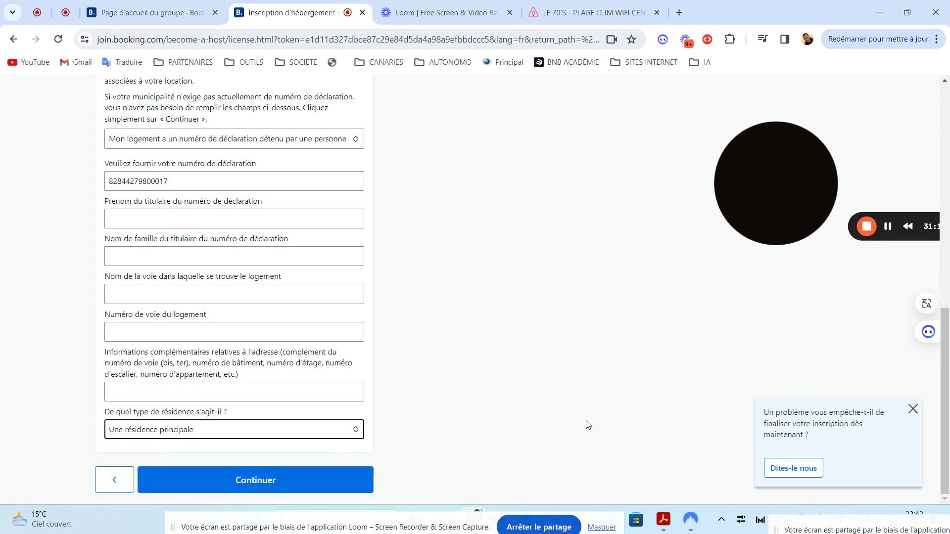
{"action": "mouse_move", "coordinate": [948, 378]}
{"action": "left_mouse_down"}
{"action": "mouse_move", "coordinate": [949, 334]}
{"action": "mouse_move", "coordinate": [949, 378]}
{"action": "left_mouse_up"}
{"action": "left_click_drag", "start_coordinate": [947, 391], "coordinate": [949, 330]}
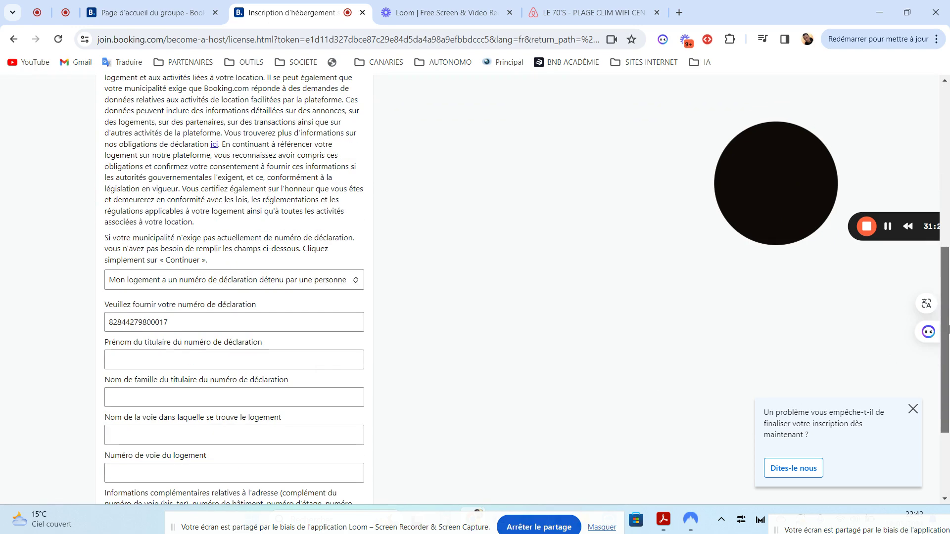
- Mark the declaration number as 'détenu par une société' and submit the legal information
{"action": "left_click", "coordinate": [179, 285]}
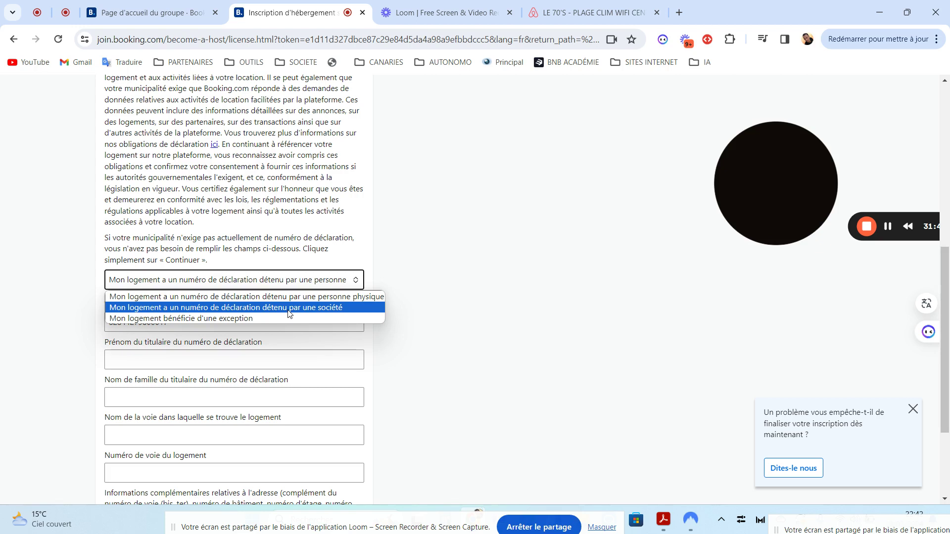
{"action": "left_click", "coordinate": [289, 308]}
{"action": "left_click", "coordinate": [346, 281]}
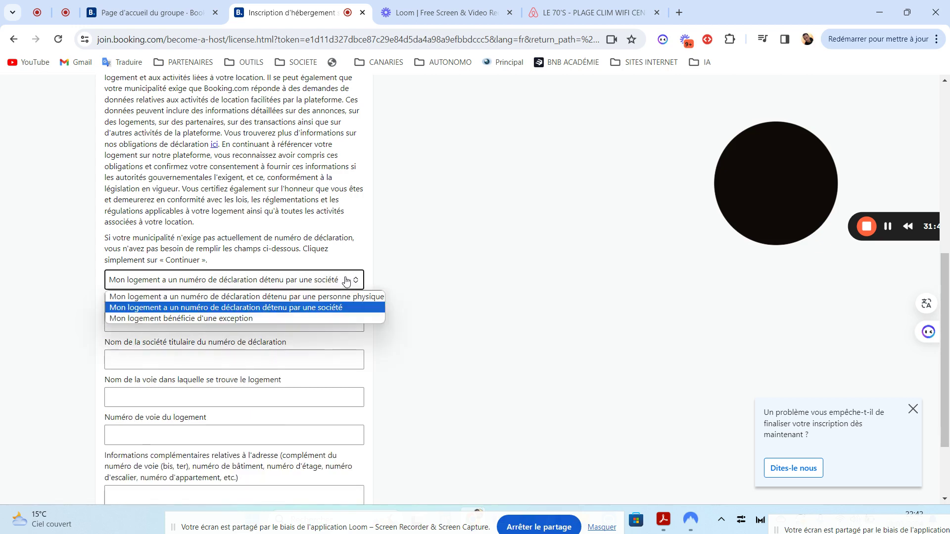
{"action": "left_click", "coordinate": [242, 308]}
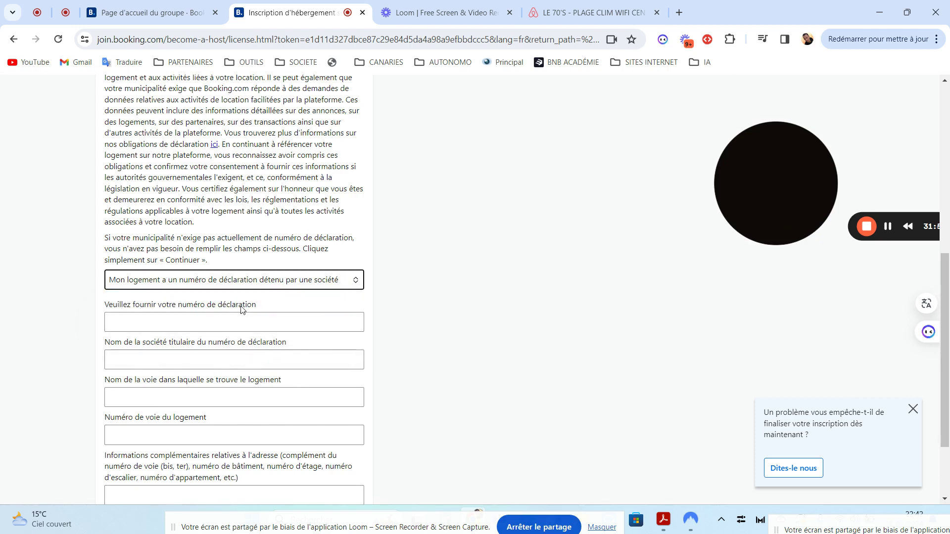
{"action": "left_click", "coordinate": [514, 324]}
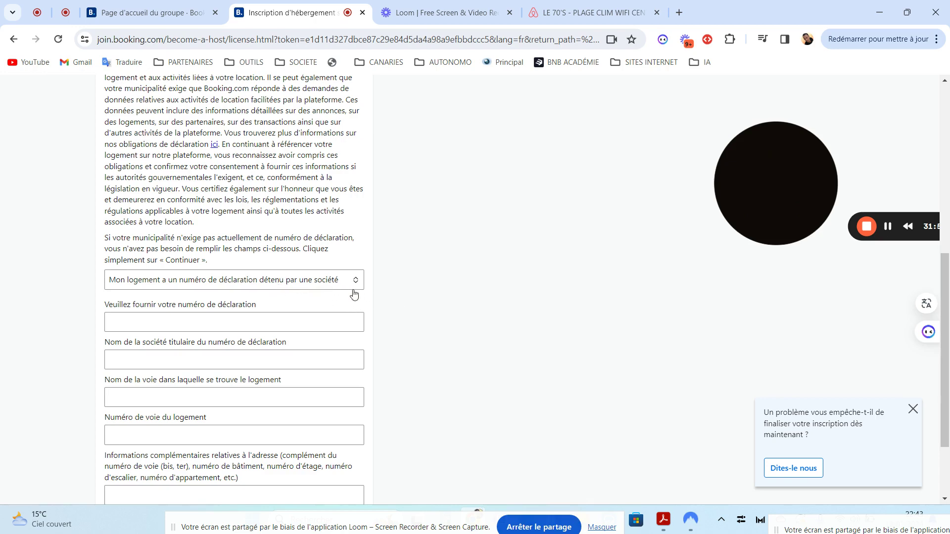
{"action": "scroll", "coordinate": [780, 380], "scroll_direction": "down", "scroll_amount": 2}
{"action": "left_click", "coordinate": [245, 479]}
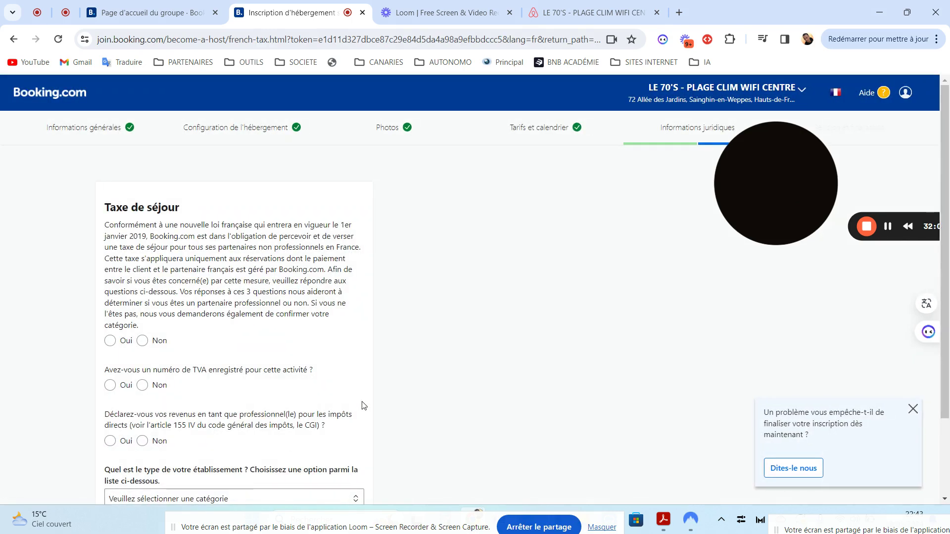
- Answer Non to the tourist tax, VAT number and professional income questions
{"action": "scroll", "coordinate": [465, 276], "scroll_direction": "down", "scroll_amount": 2}
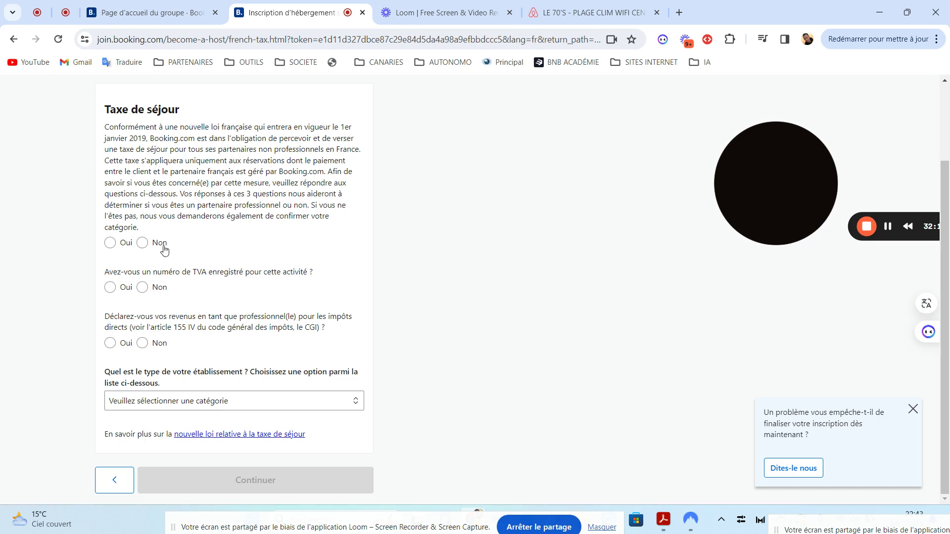
{"action": "left_click", "coordinate": [143, 244]}
{"action": "left_click", "coordinate": [143, 288]}
{"action": "left_click", "coordinate": [143, 344]}
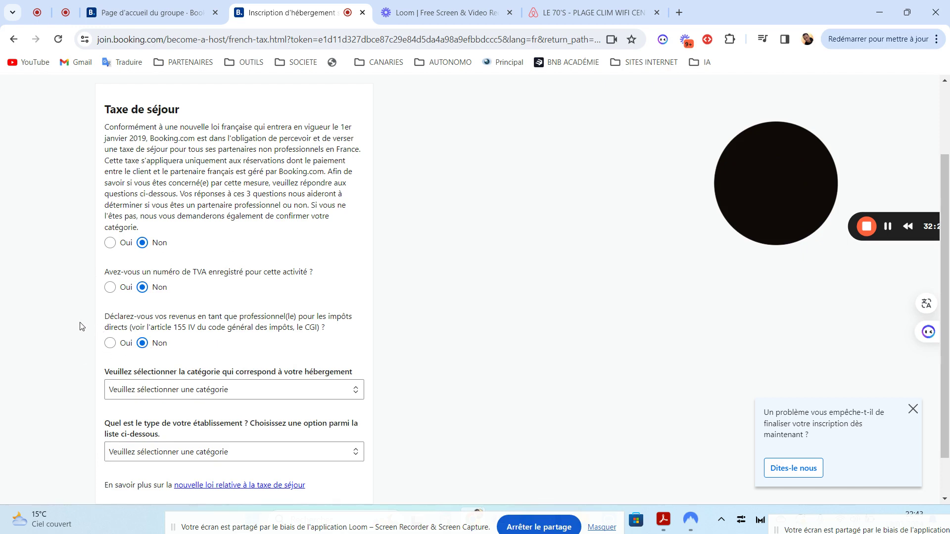
- Review the page and open the accommodation category list
{"action": "scroll", "coordinate": [948, 267], "scroll_direction": "down", "scroll_amount": 2}
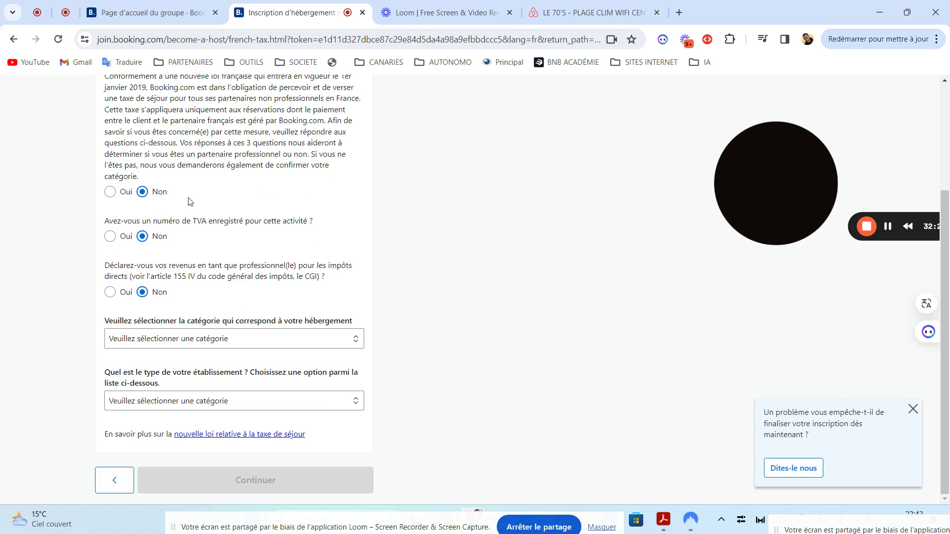
{"action": "scroll", "coordinate": [947, 235], "scroll_direction": "up", "scroll_amount": 3}
{"action": "scroll", "coordinate": [946, 233], "scroll_direction": "up", "scroll_amount": 1}
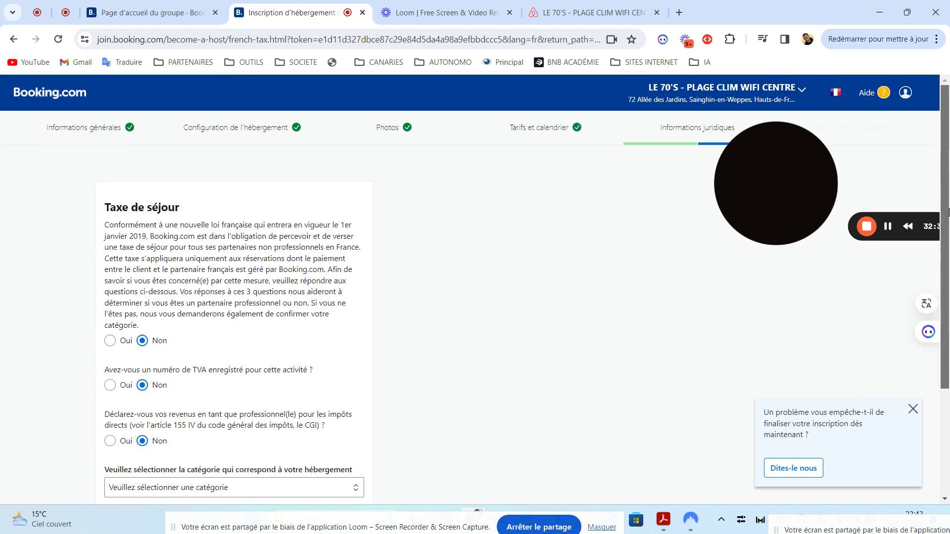
{"action": "scroll", "coordinate": [947, 234], "scroll_direction": "down", "scroll_amount": 3}
{"action": "scroll", "coordinate": [945, 233], "scroll_direction": "up", "scroll_amount": 2}
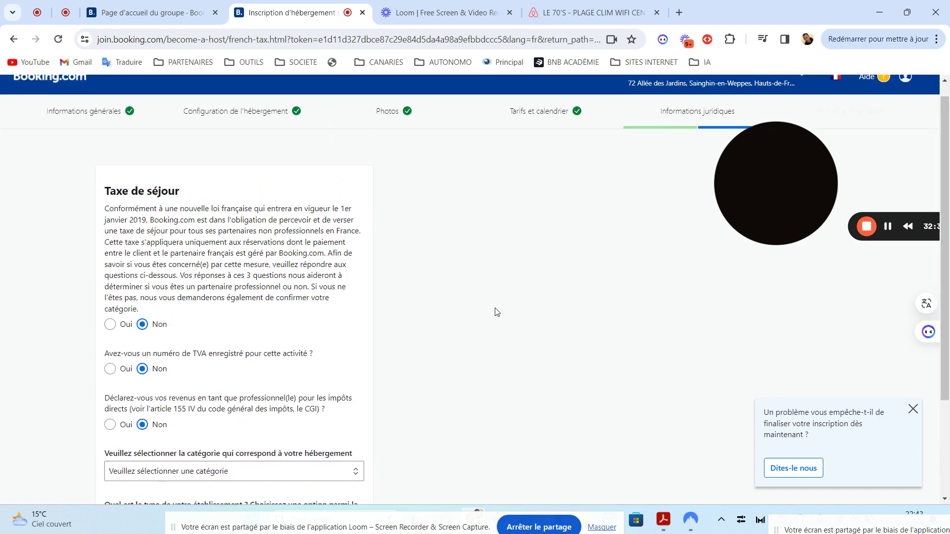
{"action": "scroll", "coordinate": [948, 274], "scroll_direction": "down", "scroll_amount": 2}
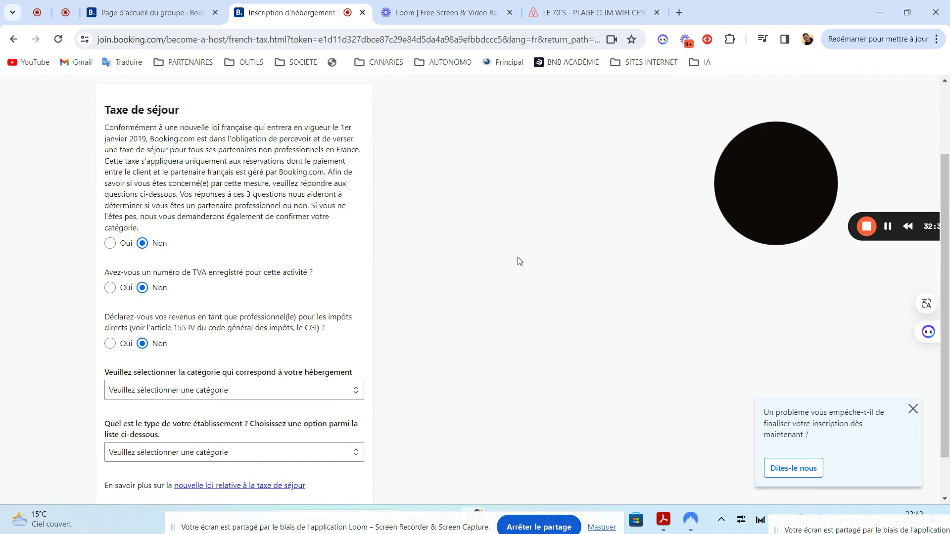
{"action": "scroll", "coordinate": [947, 273], "scroll_direction": "down", "scroll_amount": 2}
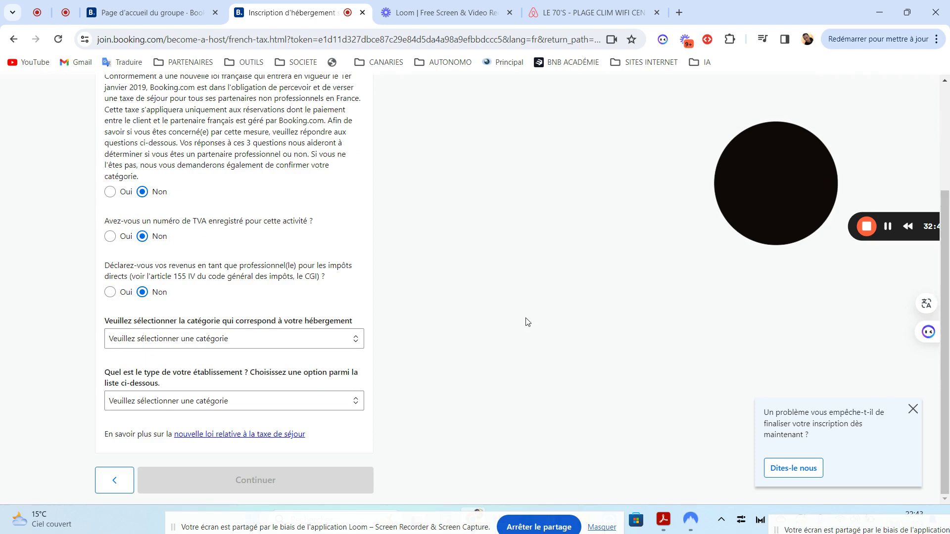
{"action": "scroll", "coordinate": [949, 174], "scroll_direction": "up", "scroll_amount": 2}
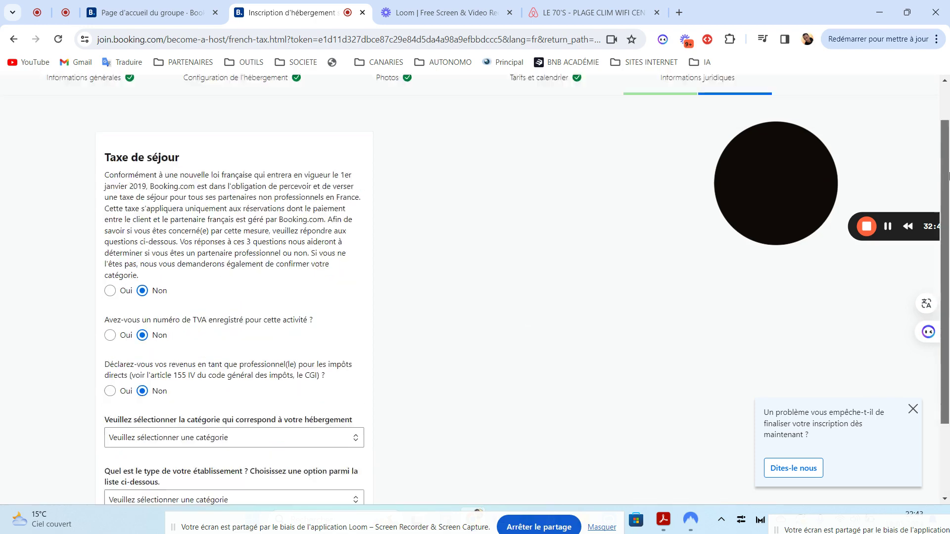
{"action": "scroll", "coordinate": [949, 320], "scroll_direction": "down", "scroll_amount": 3}
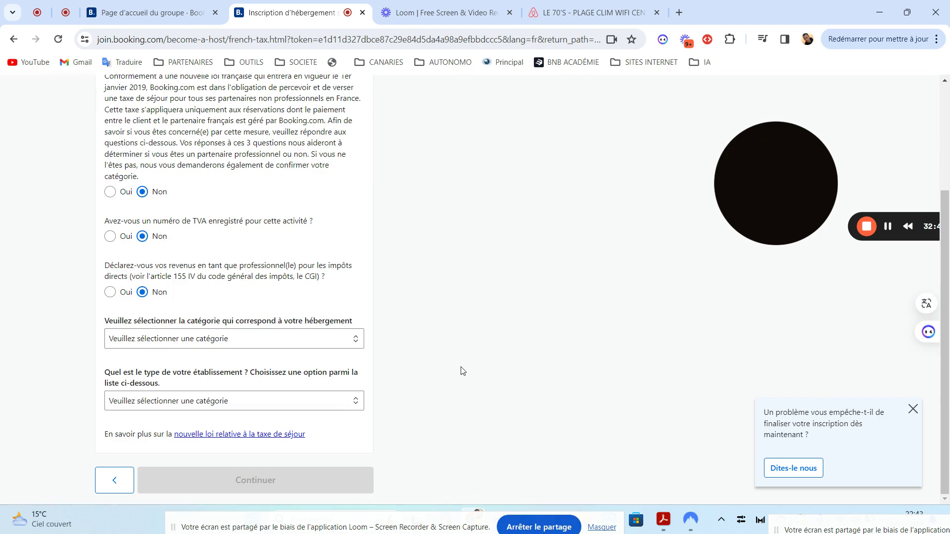
{"action": "left_click", "coordinate": [304, 345]}
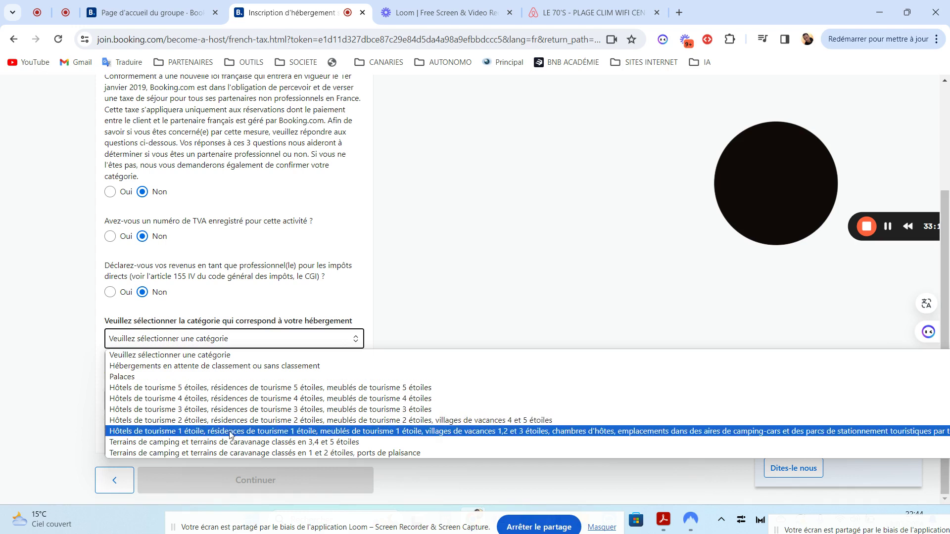
- Choose 'Hébergements en attente de classement ou sans classement' as the accommodation category
{"action": "left_click", "coordinate": [129, 370]}
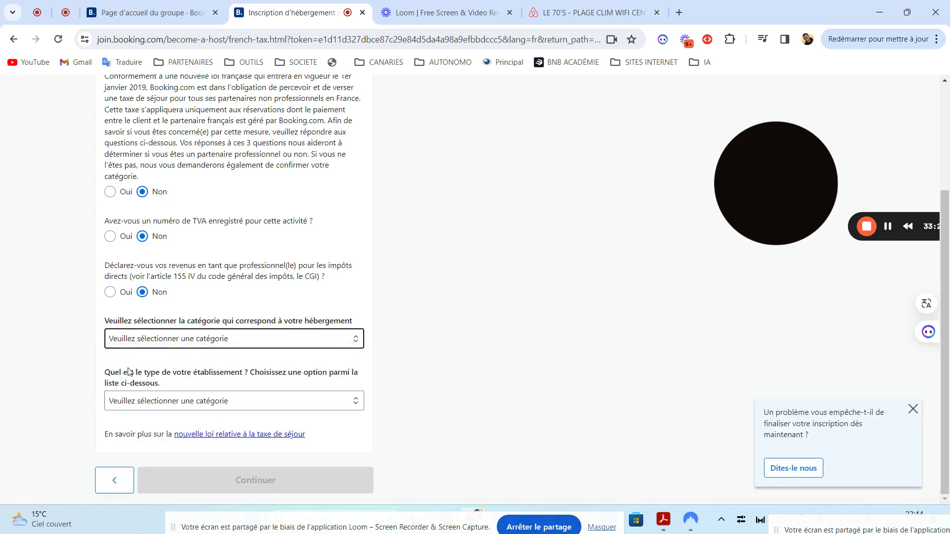
{"action": "left_click", "coordinate": [216, 410]}
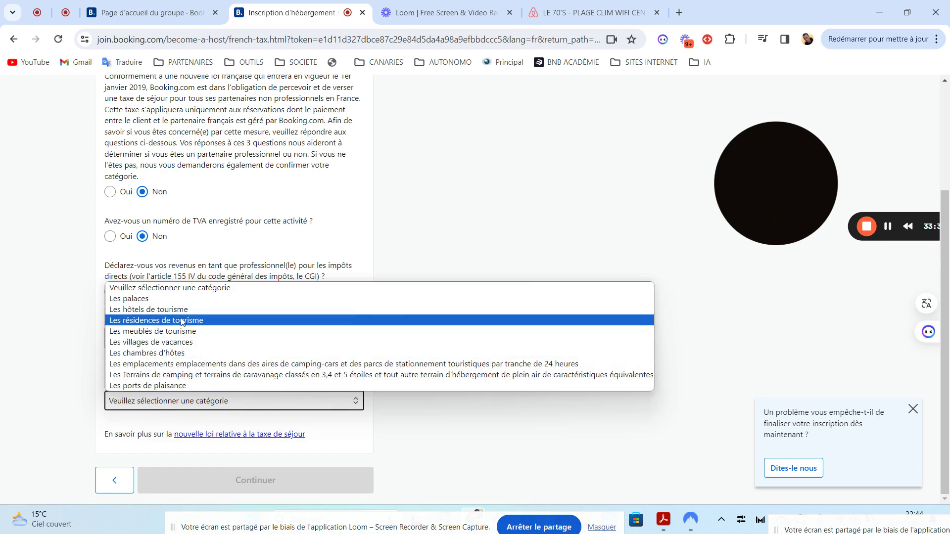
{"action": "left_click", "coordinate": [431, 442]}
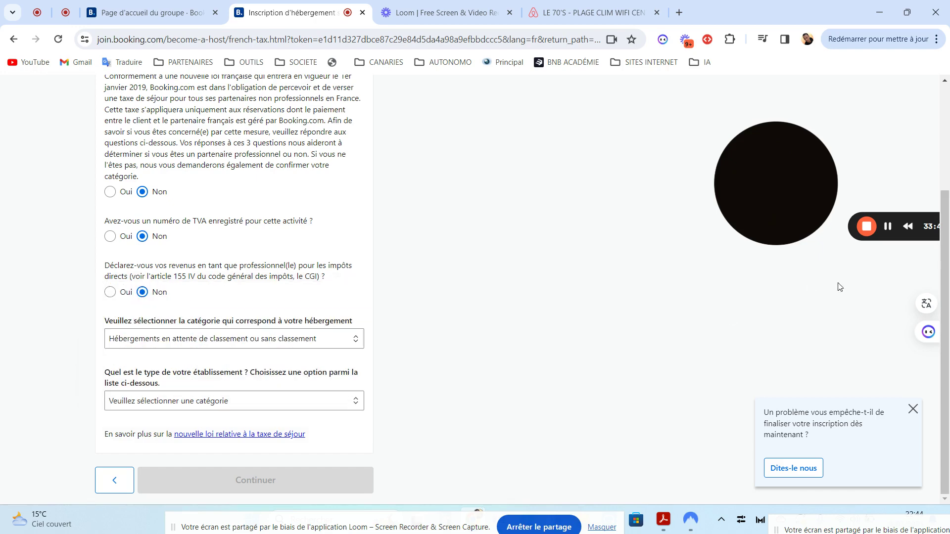
- Set the establishment type to 'Les meublés de tourisme' and continue to the agreement page
{"action": "left_click", "coordinate": [150, 401]}
{"action": "left_click", "coordinate": [136, 331]}
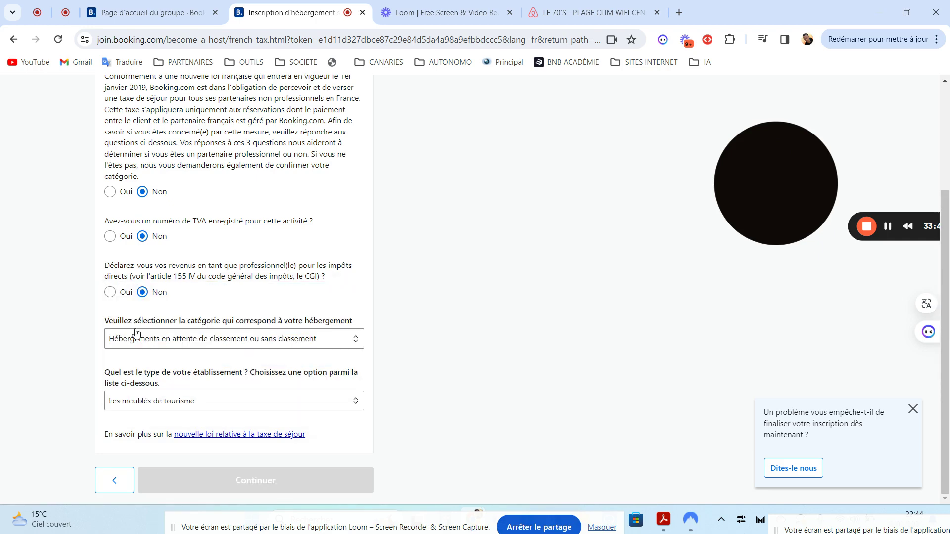
{"action": "left_click", "coordinate": [271, 481]}
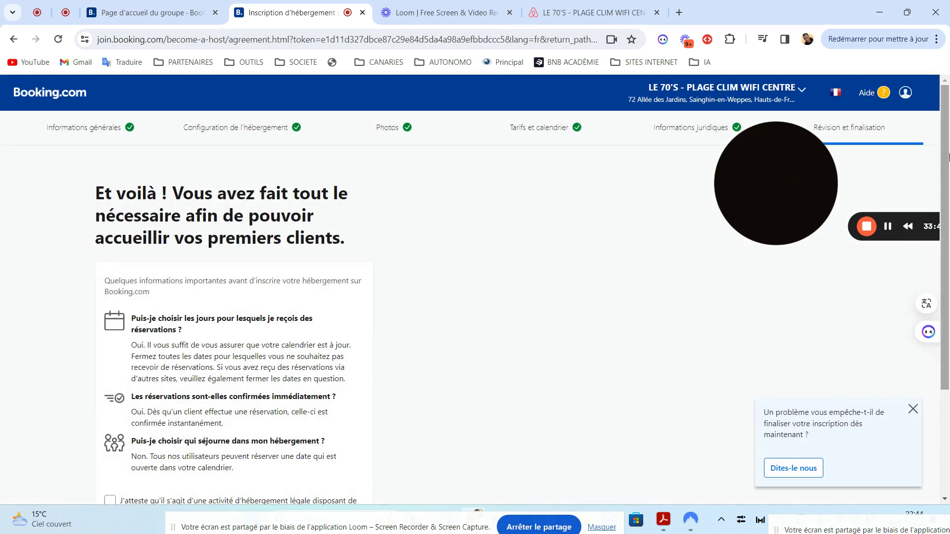
{"action": "scroll", "coordinate": [948, 296], "scroll_direction": "down", "scroll_amount": 3}
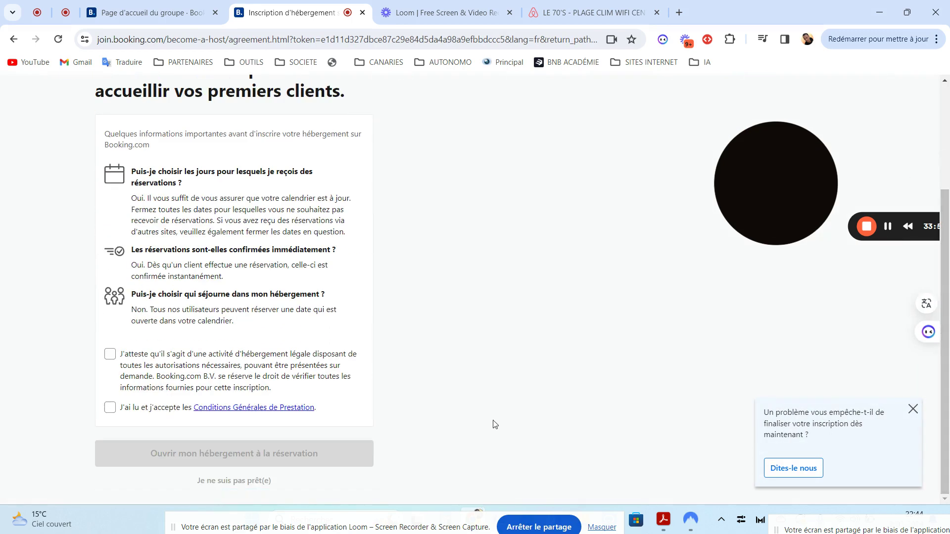